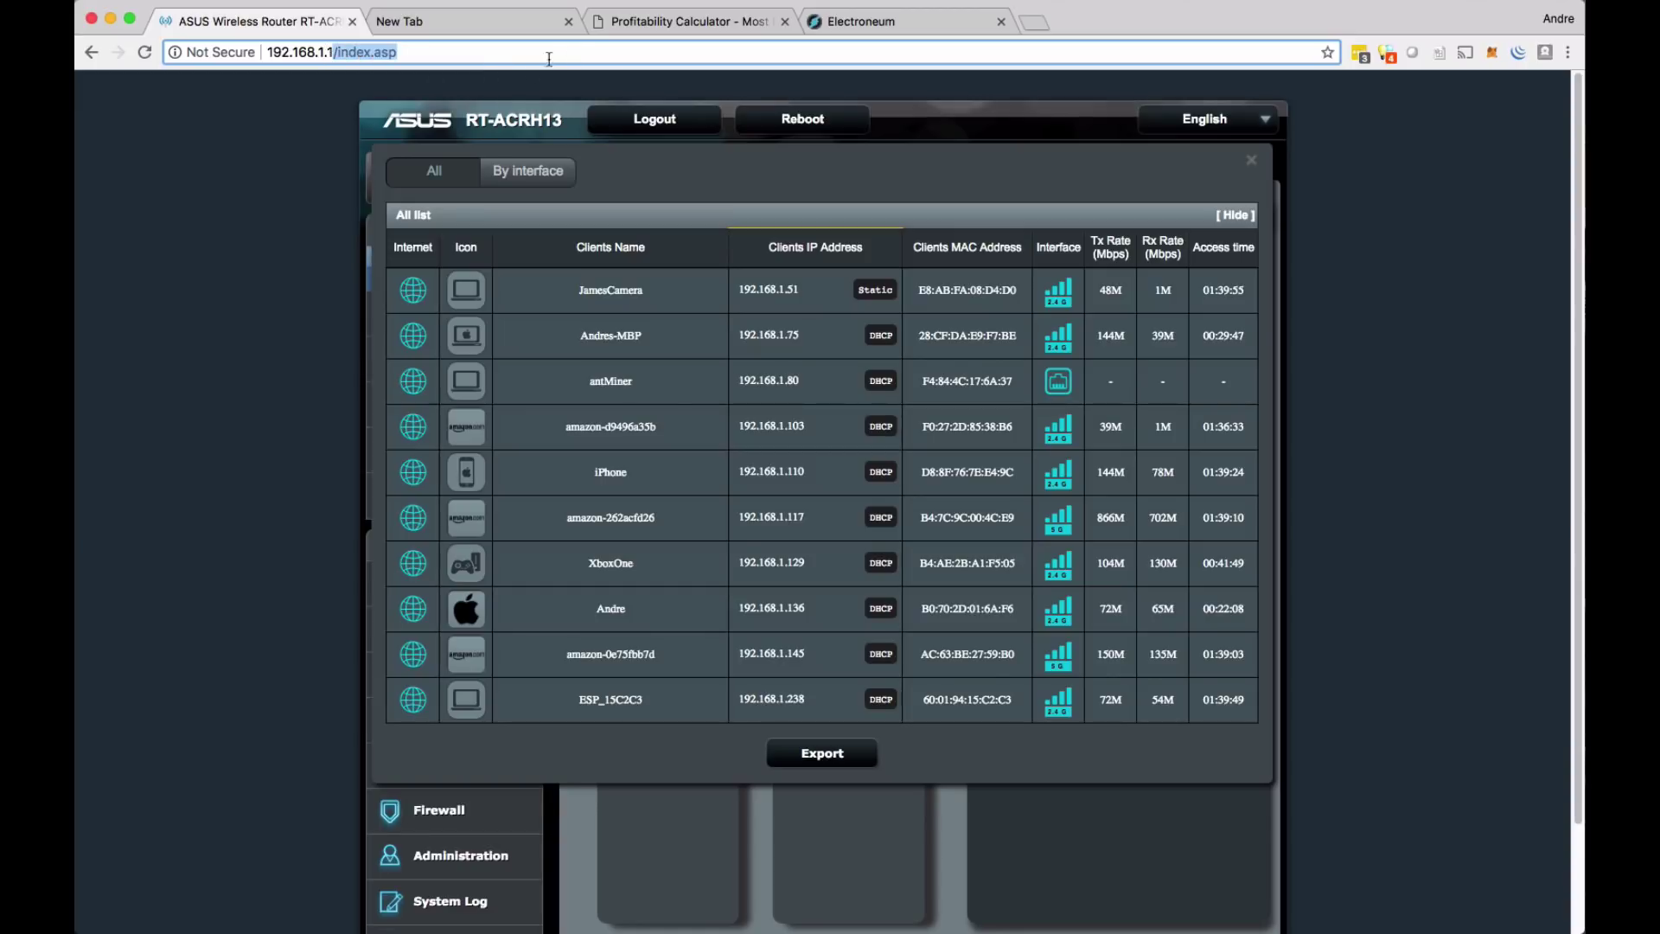
- Load the miner at 192.168.1.80 and sign in with its username and password
text(80)
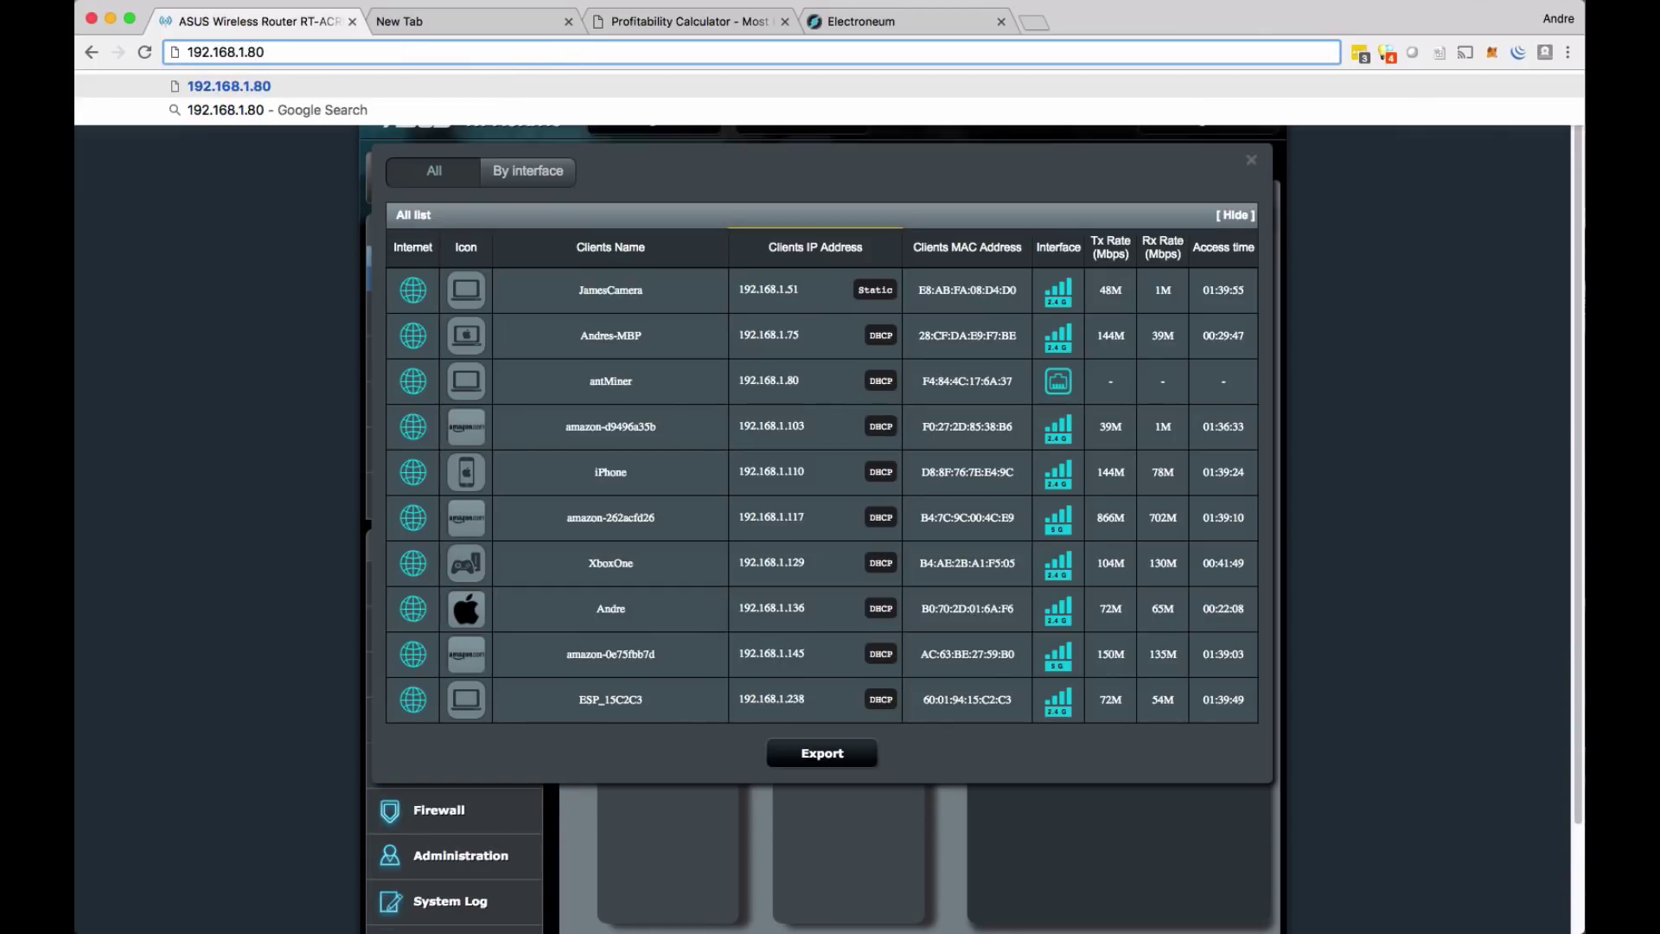
key(Return)
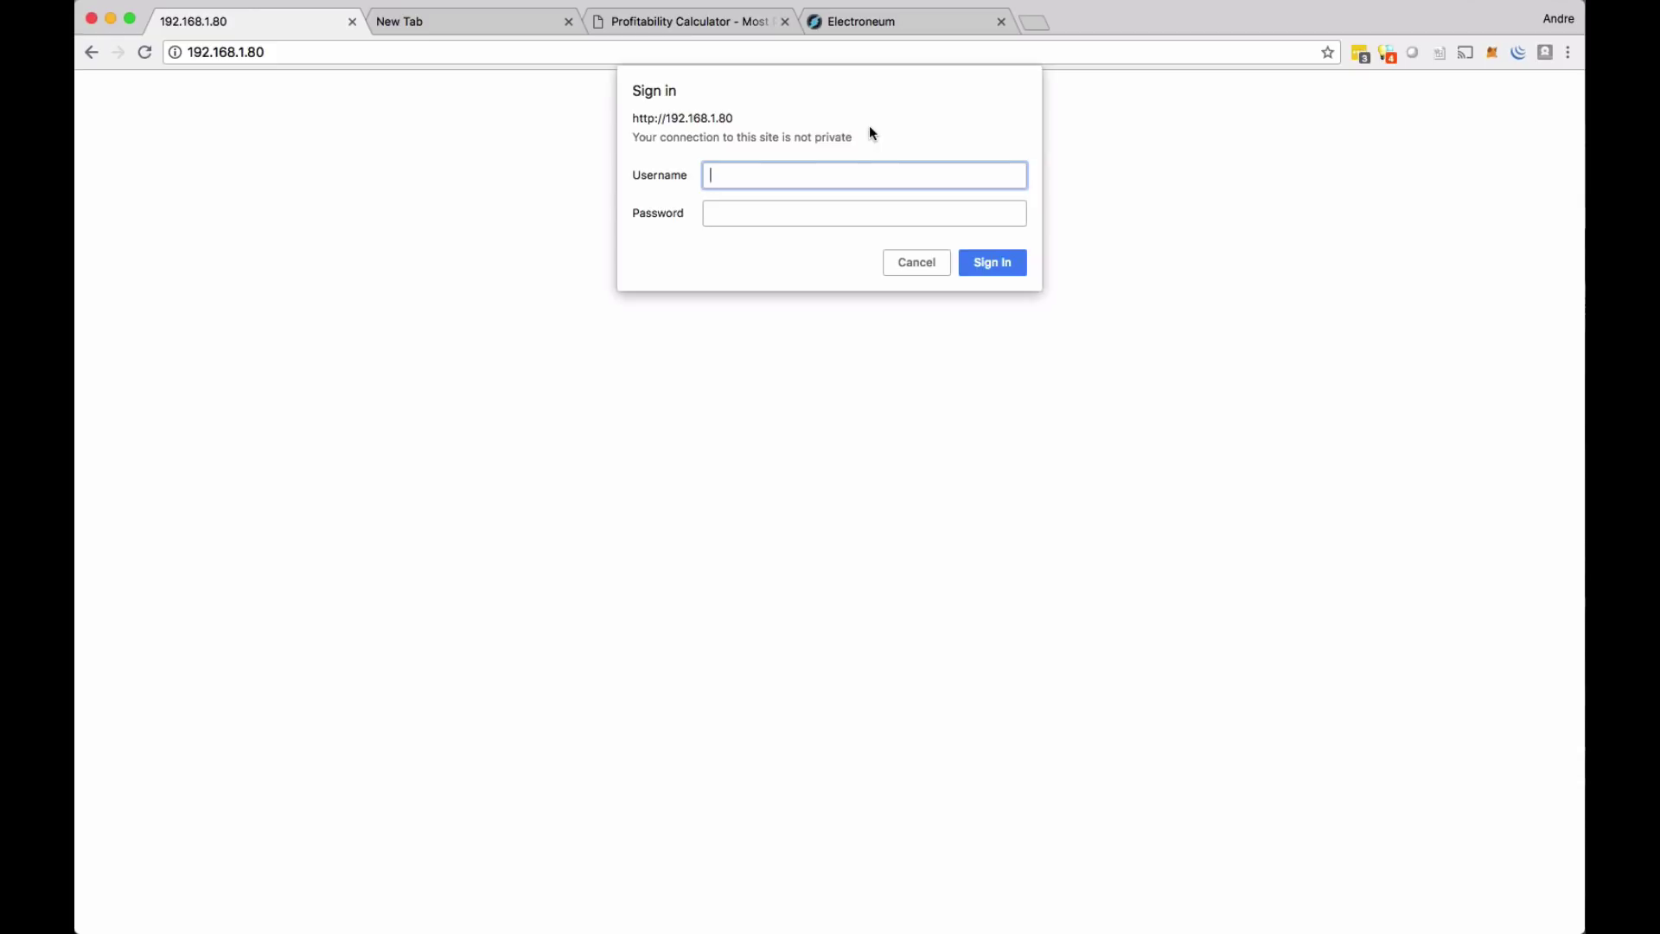
text(root)
key(Tab)
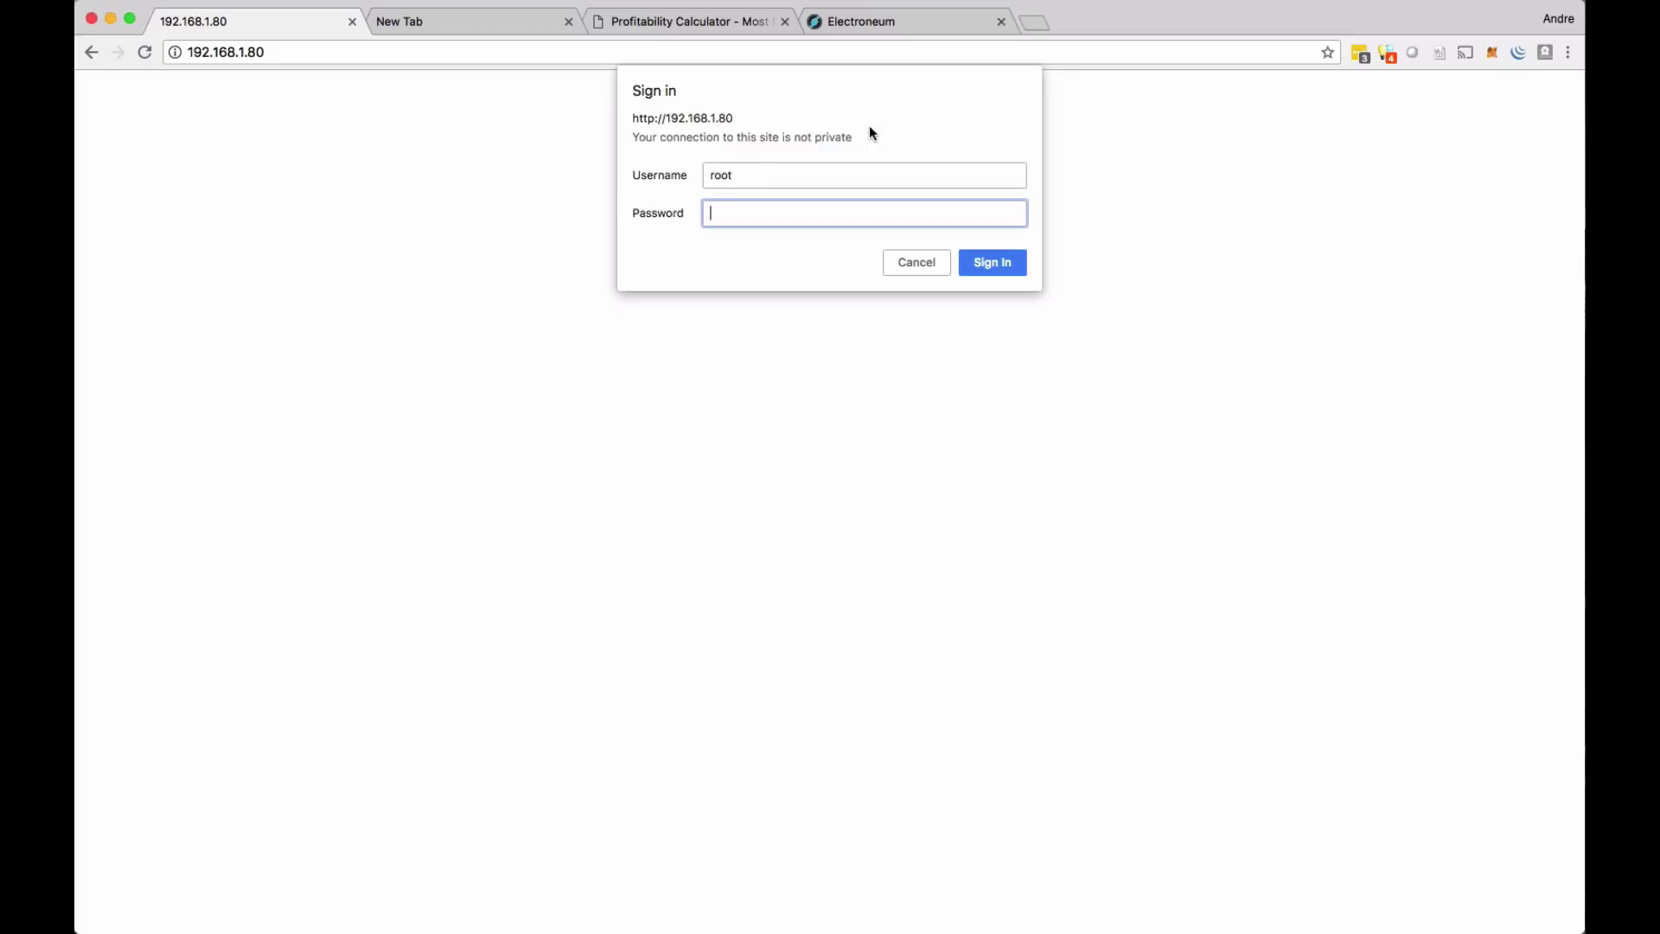
text(root)
key(Return)
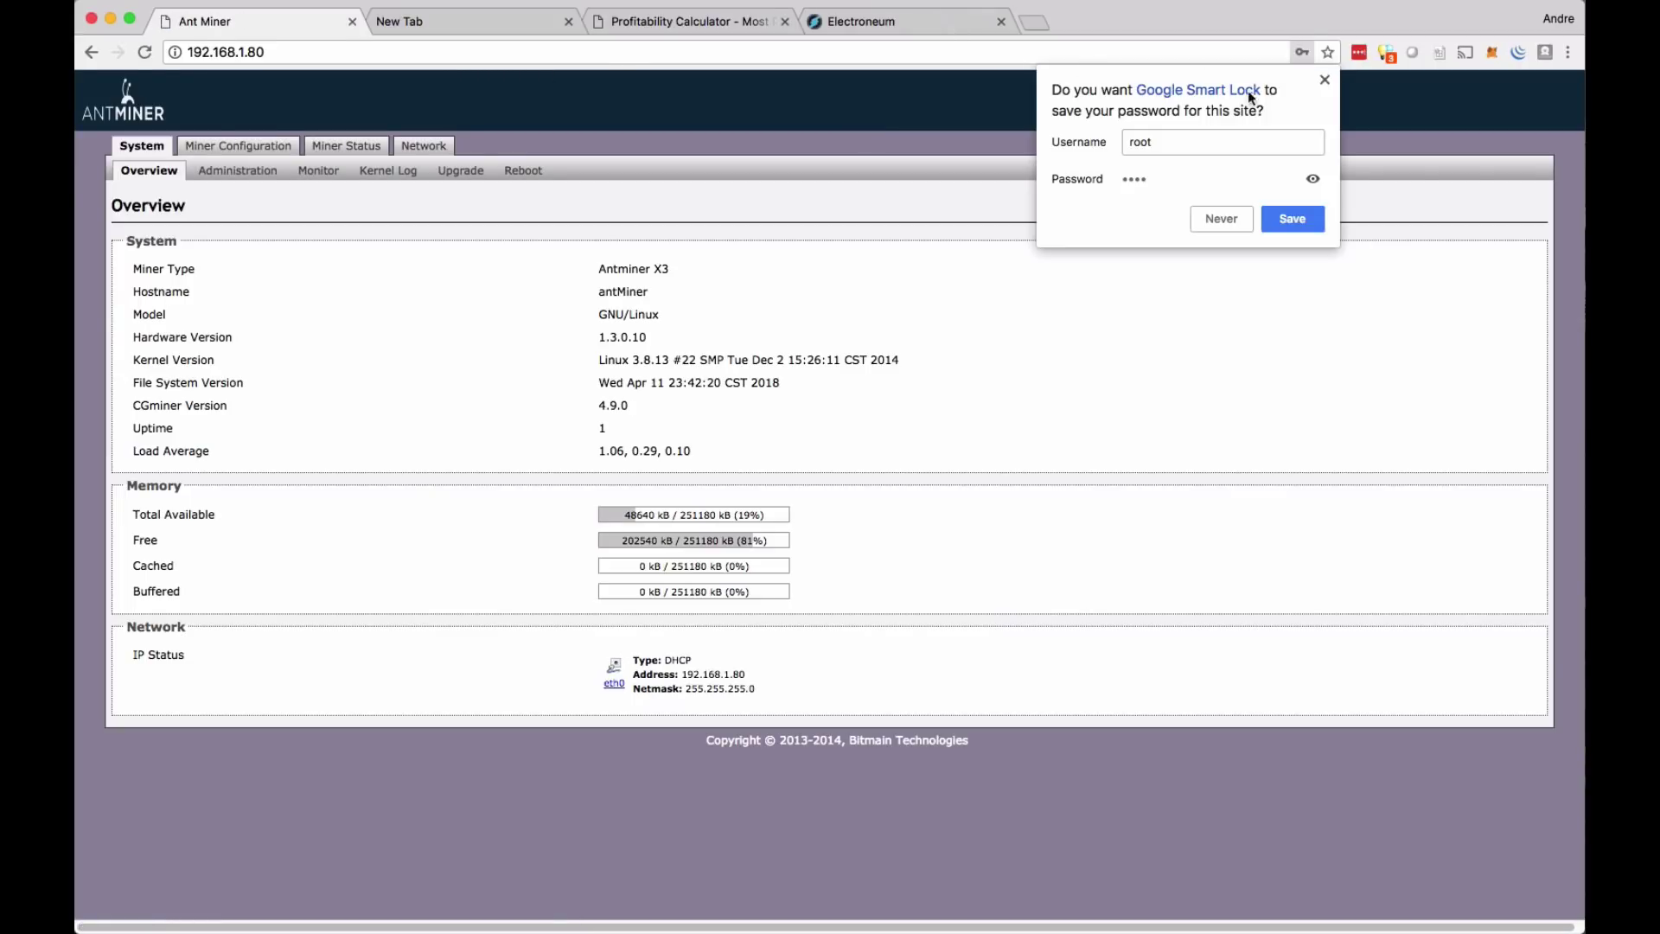
- Dismiss the save-password prompt and confirm the overview's Miner Type reads Antminer X3
click(1326, 83)
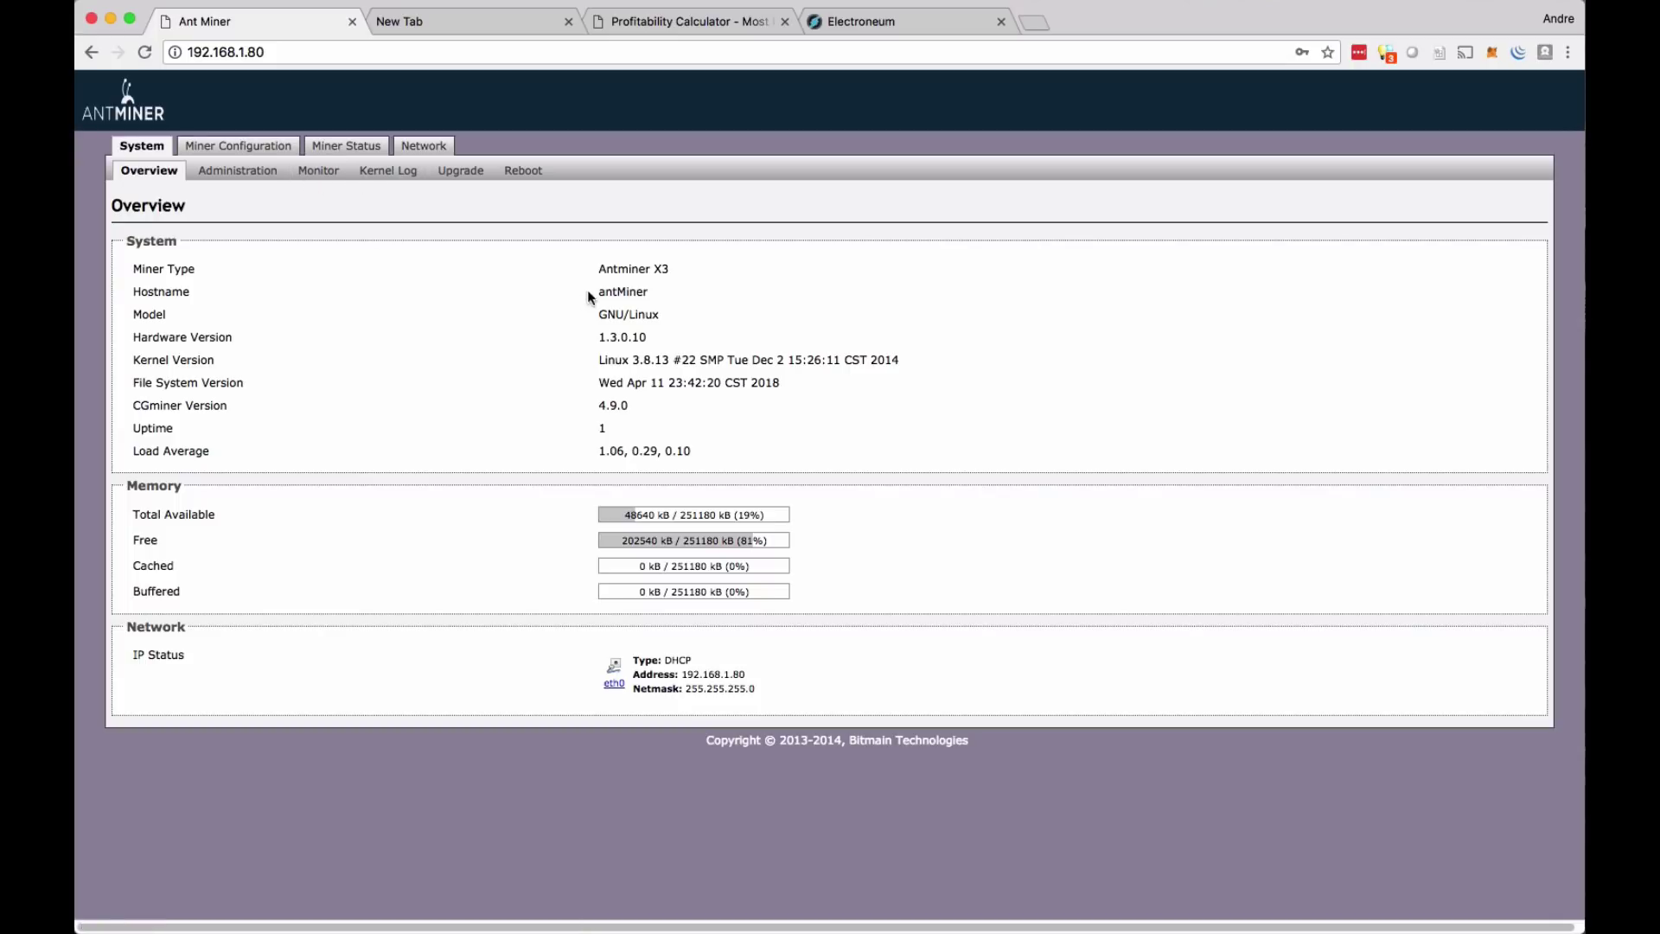
drag(600, 270, 677, 279)
click(676, 278)
click(348, 151)
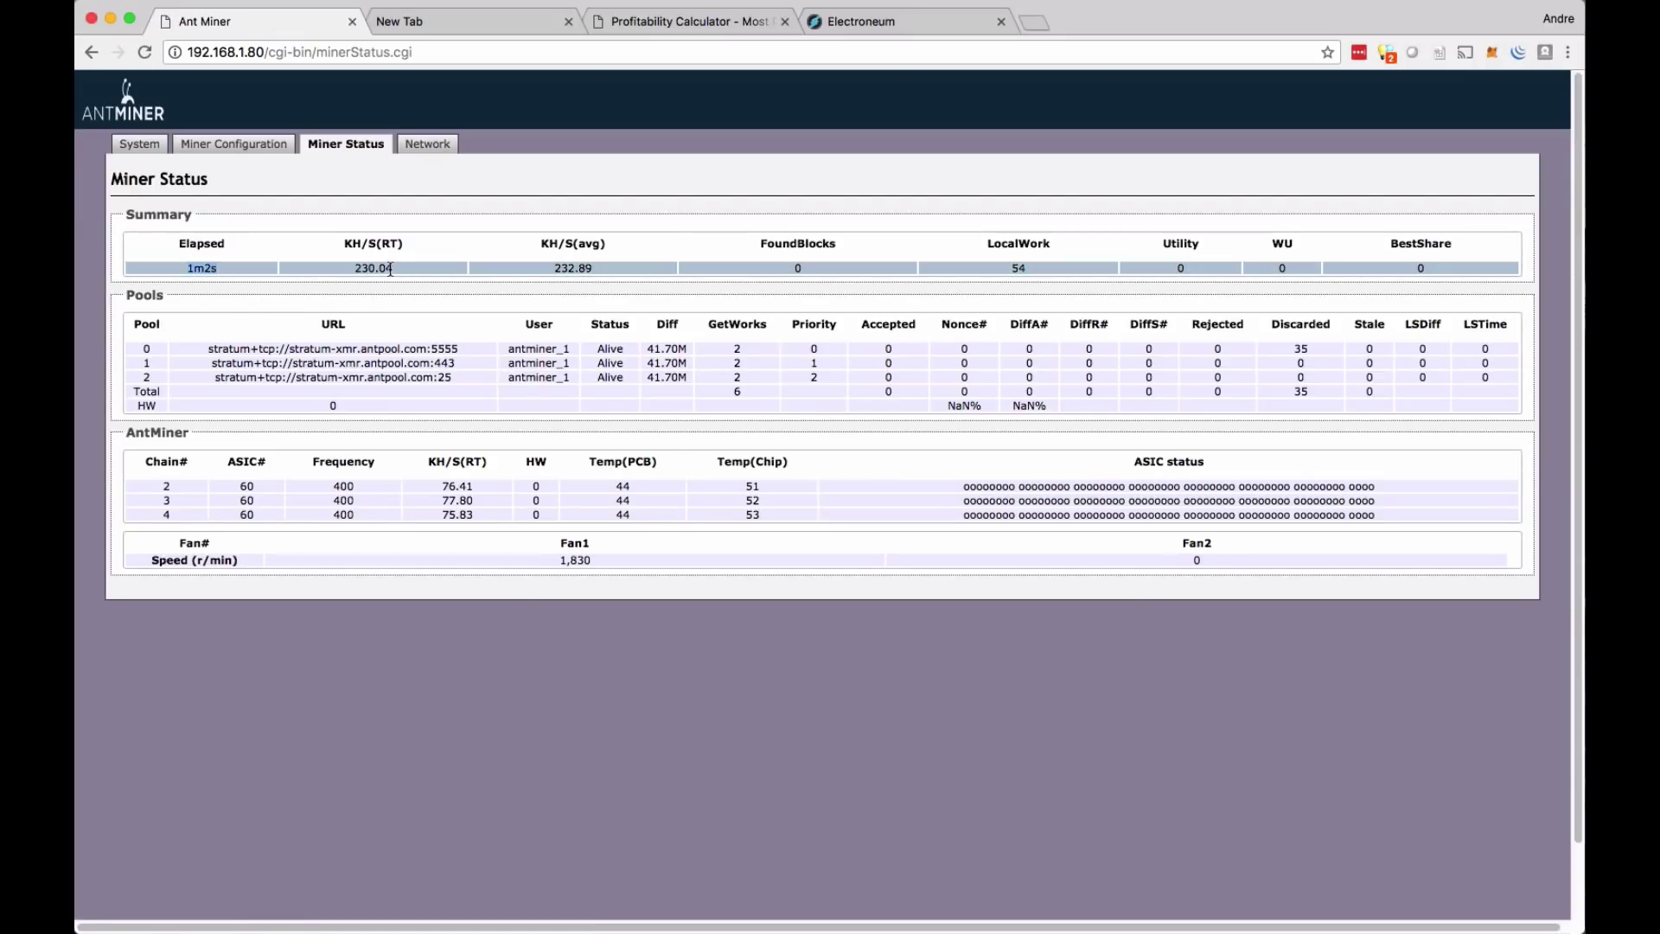
- Check the Miner Status hashrate, 232.89 KH/s average, and the chain 2 hardware row
drag(390, 268, 350, 265)
click(367, 284)
double_click(579, 267)
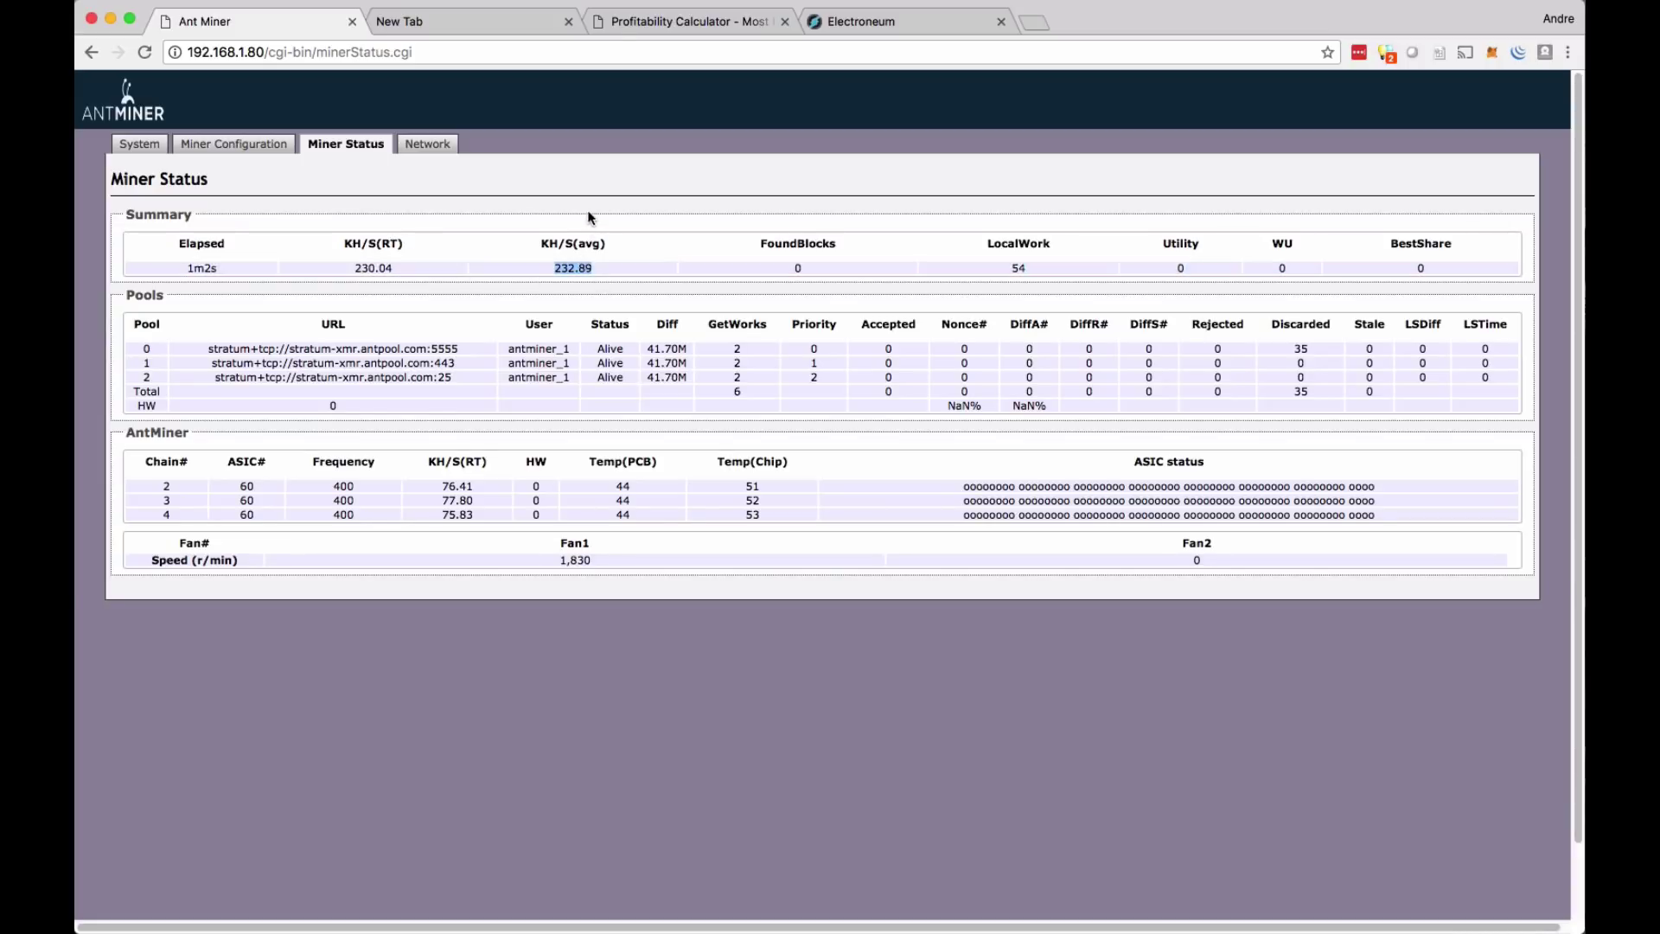
triple_click(798, 269)
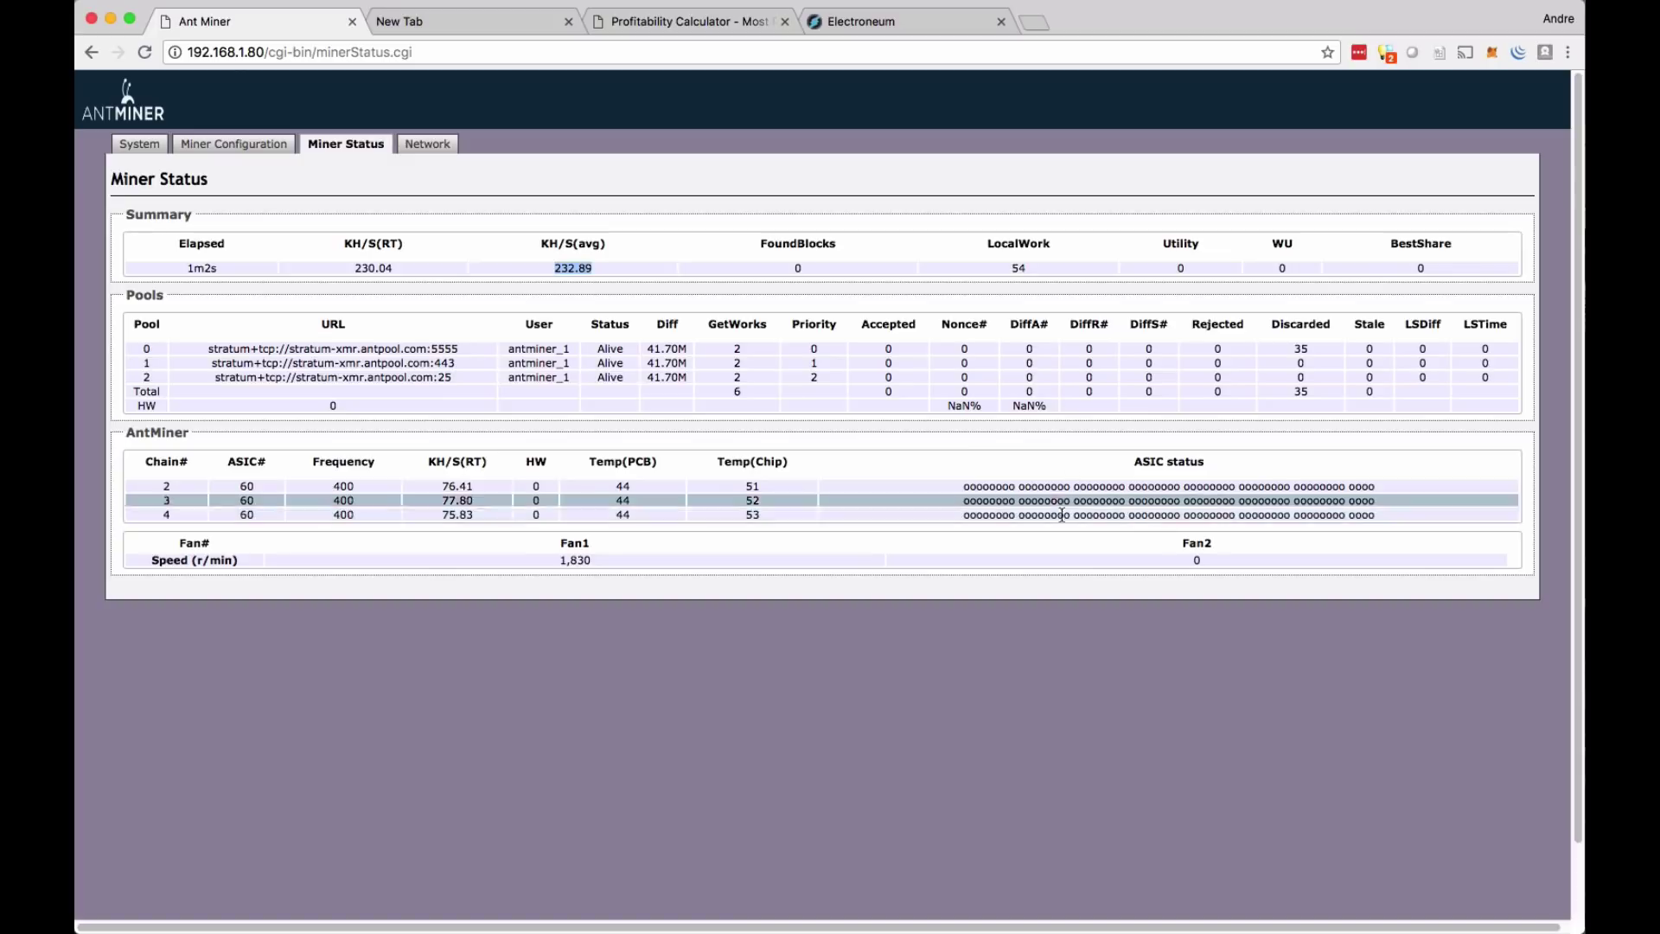
triple_click(386, 489)
click(386, 489)
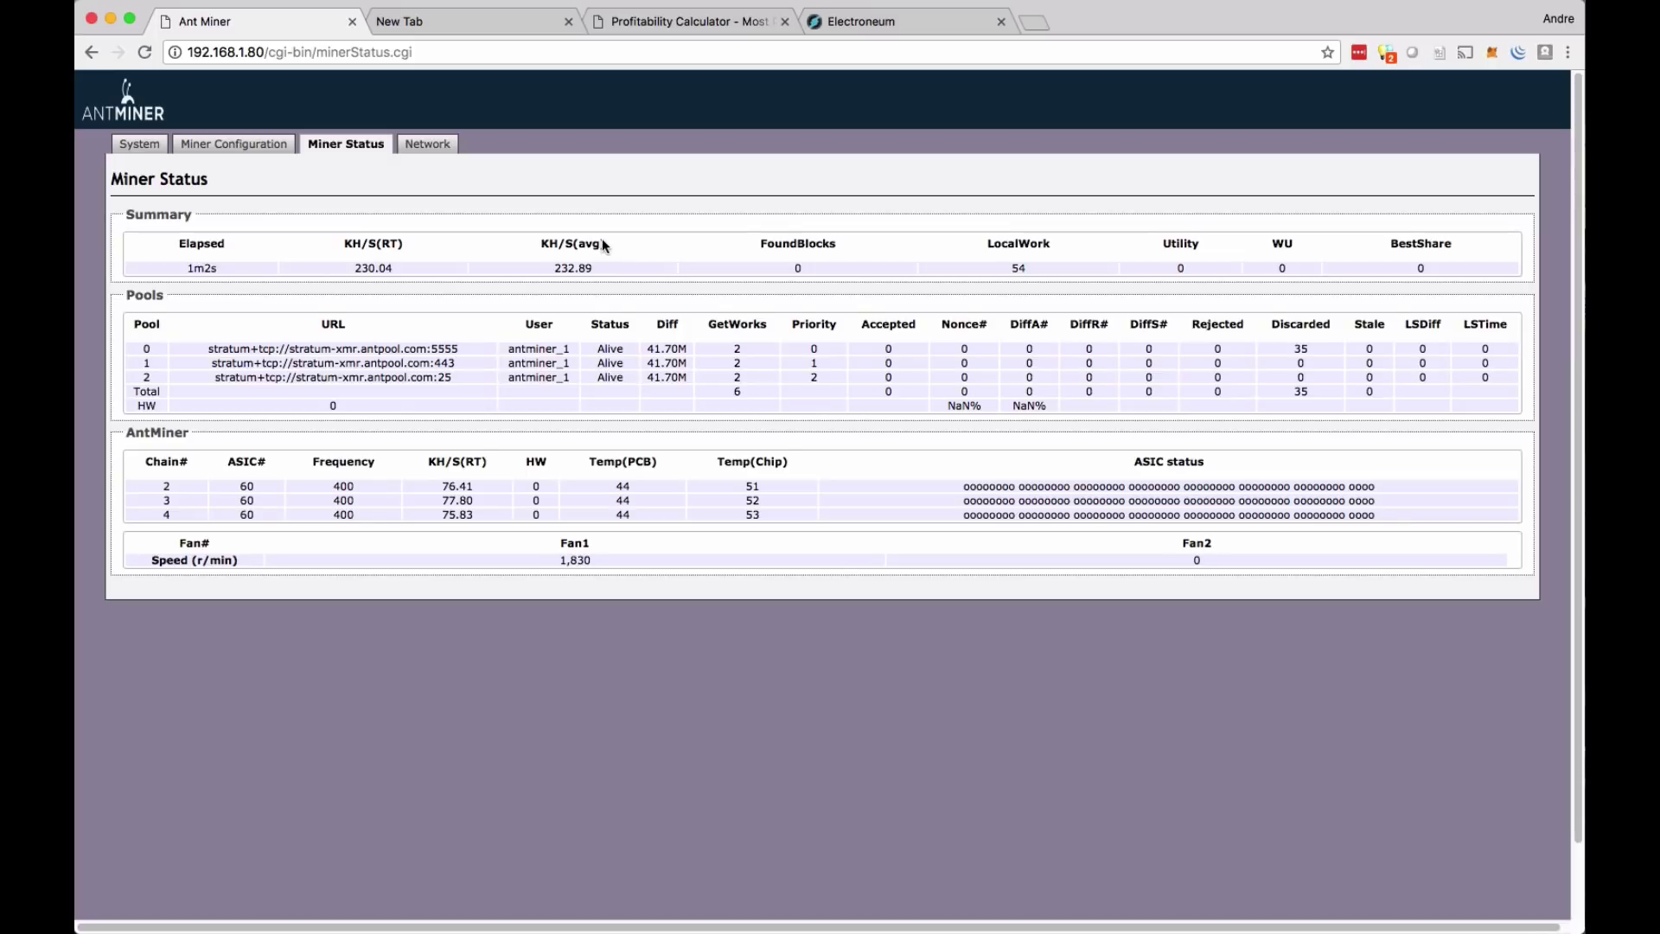
click(258, 147)
- Inspect the Pool 1 worker name antminer_1 under General Settings
click(769, 305)
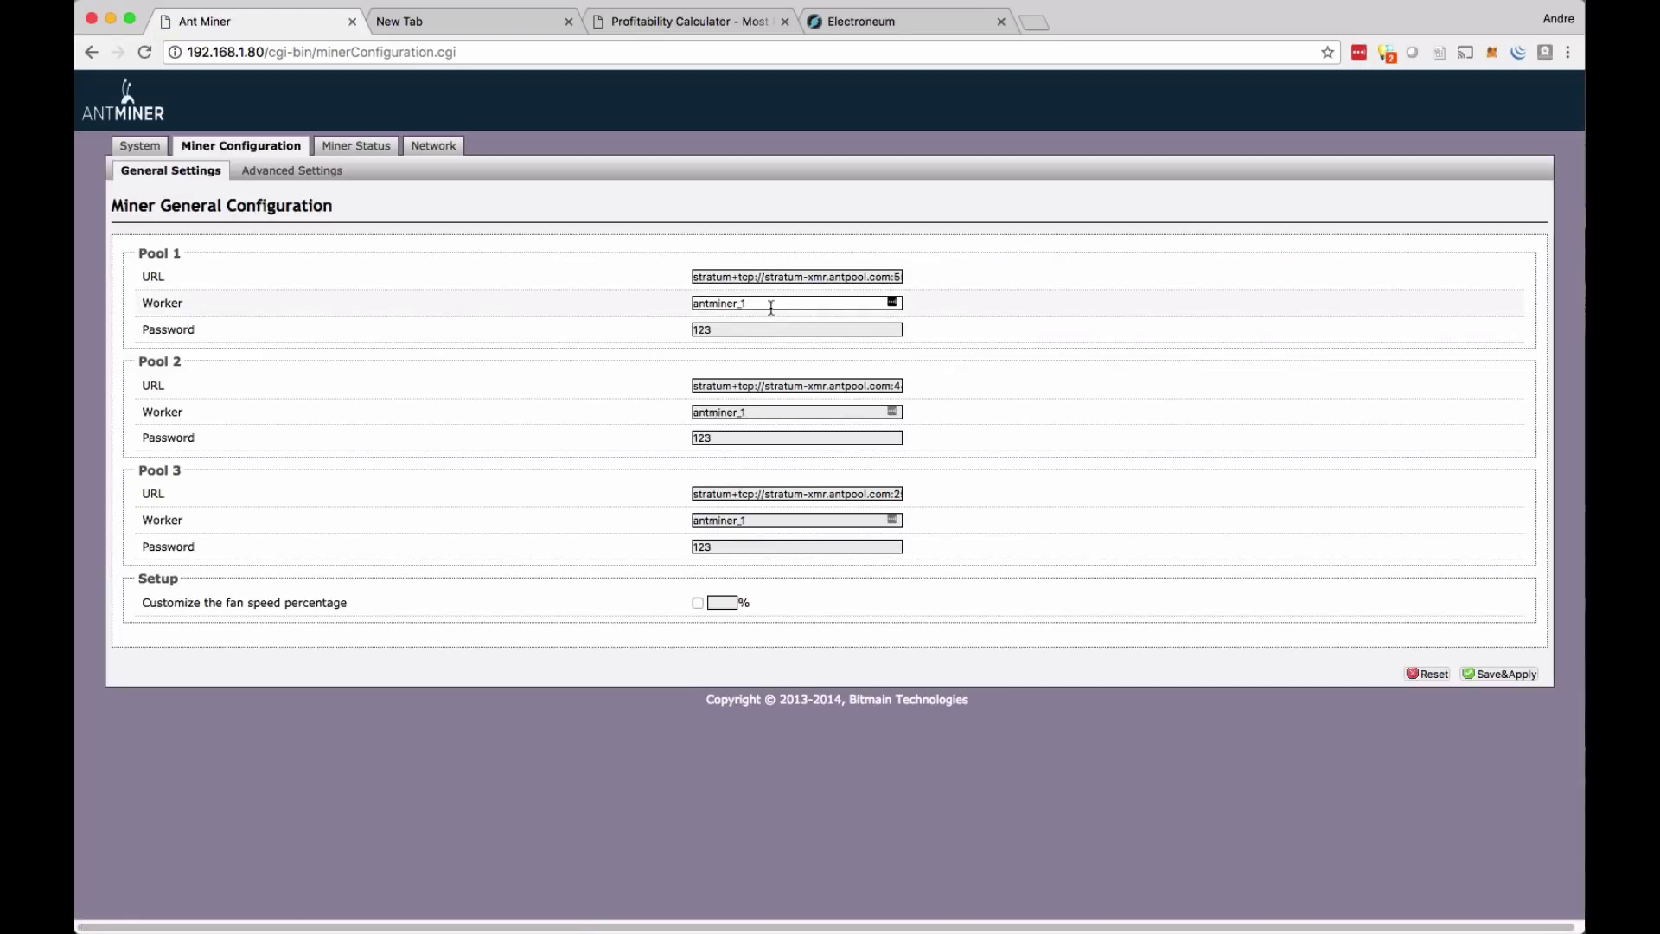
drag(769, 306, 907, 285)
click(797, 308)
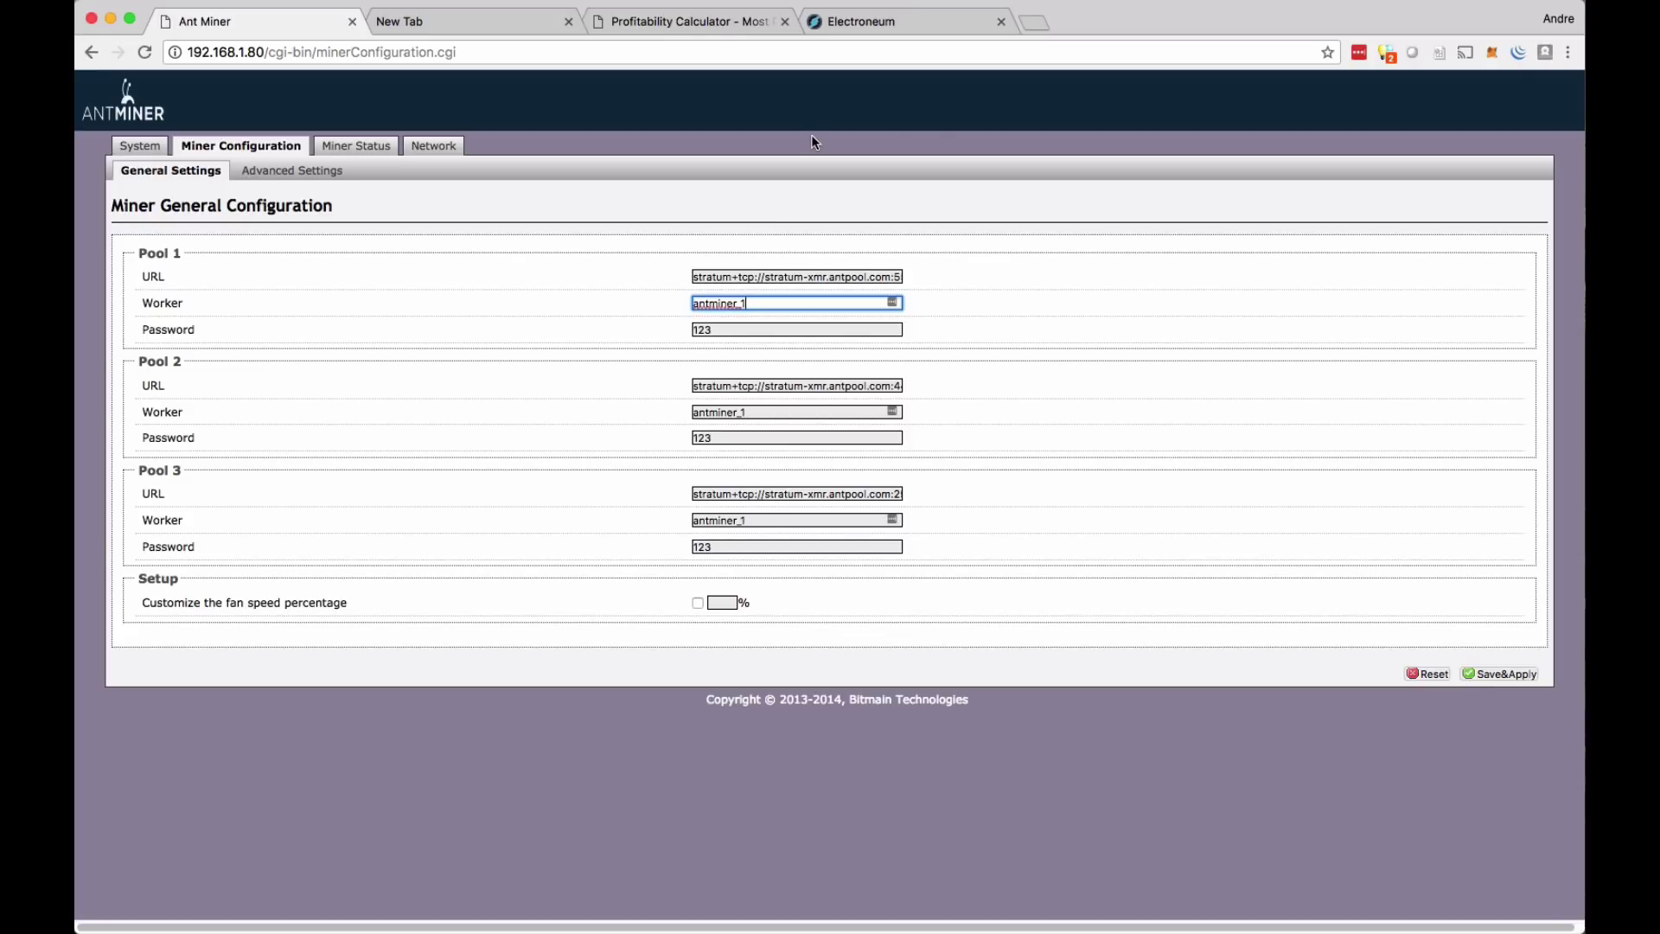
- Load the Antiminer x3 preset of 220 kH/s into the SuperPools profitability calculator
click(693, 26)
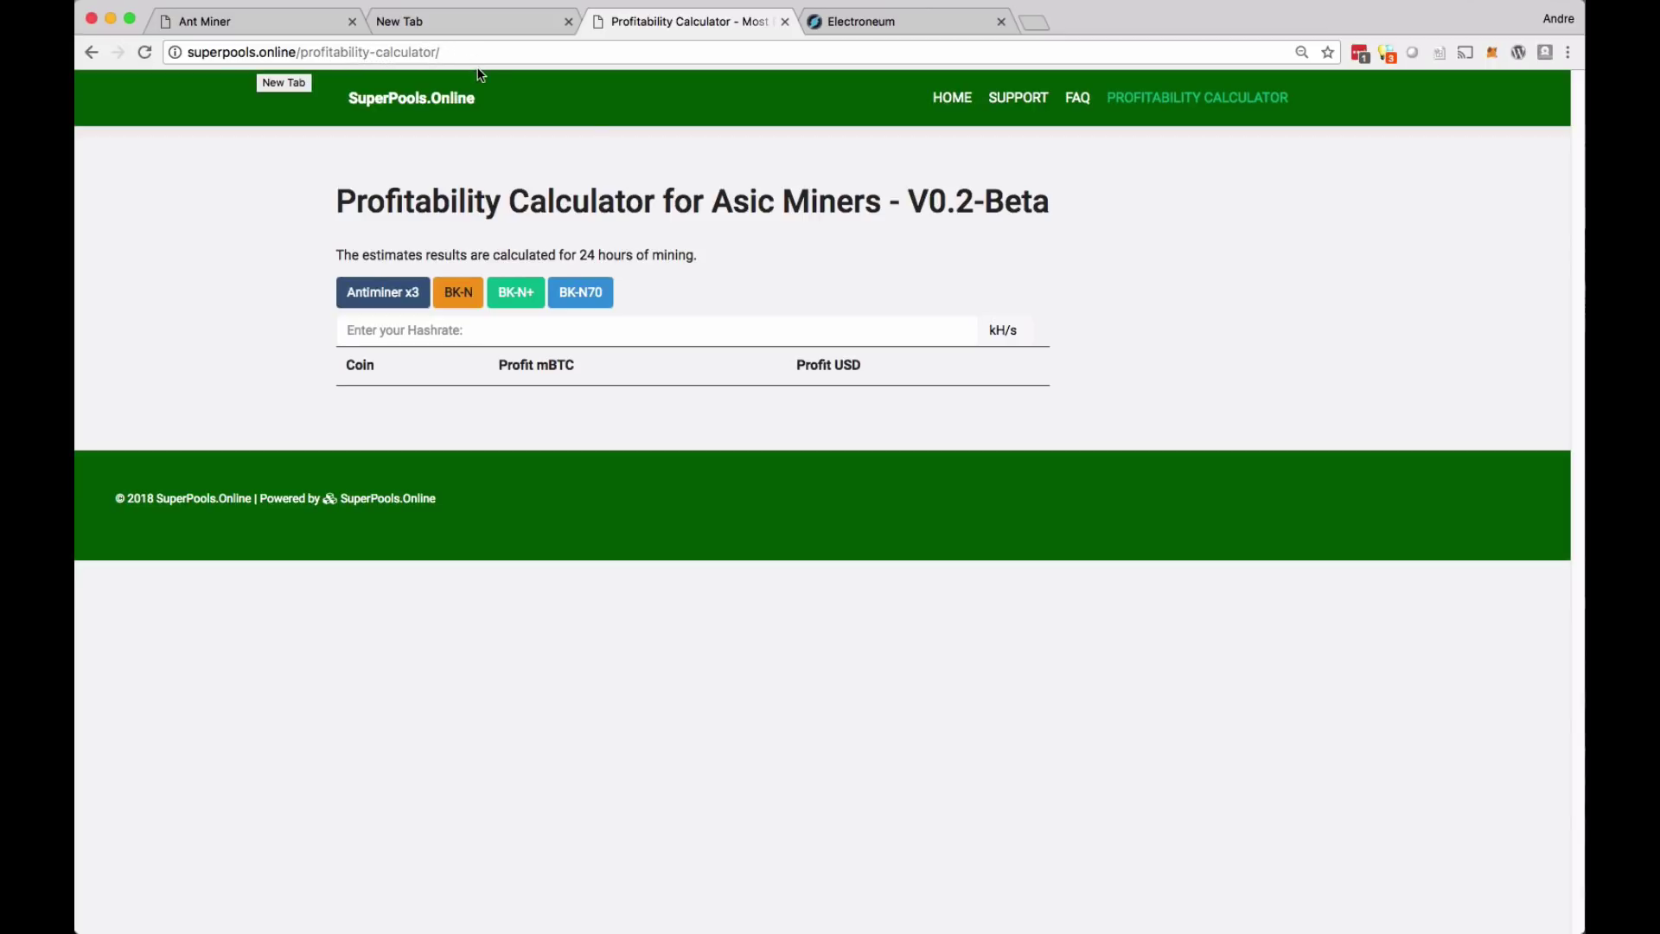
click(417, 291)
click(376, 302)
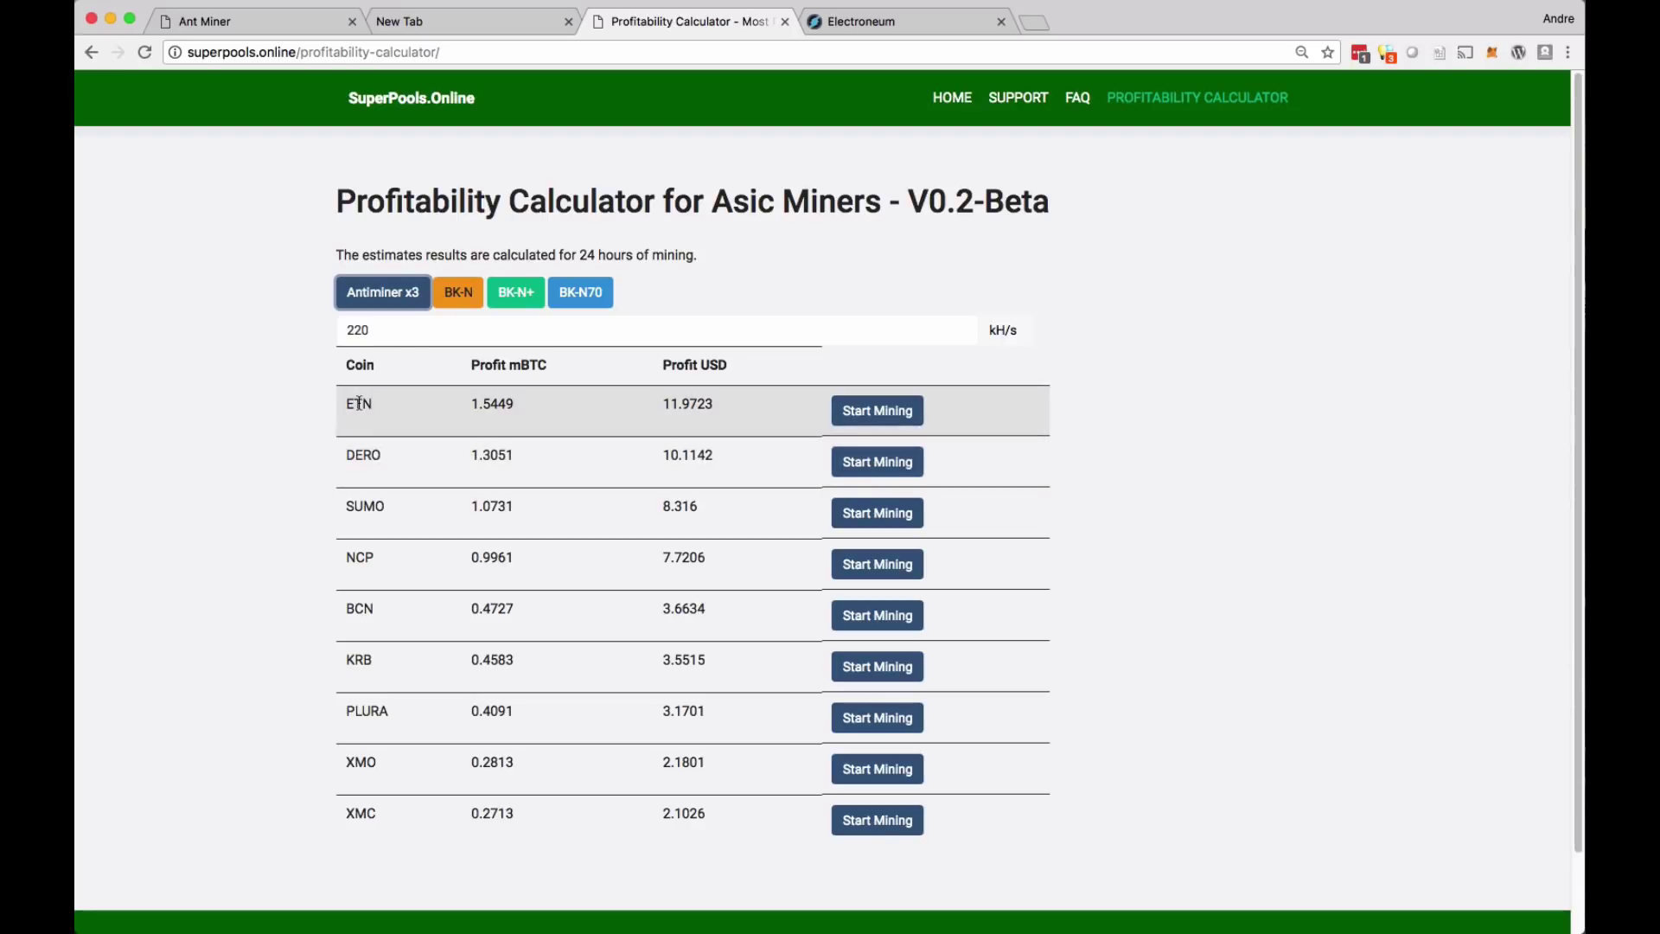
- Start mining ETN and go to the Electroneum pool's Worker Statistics page
click(875, 413)
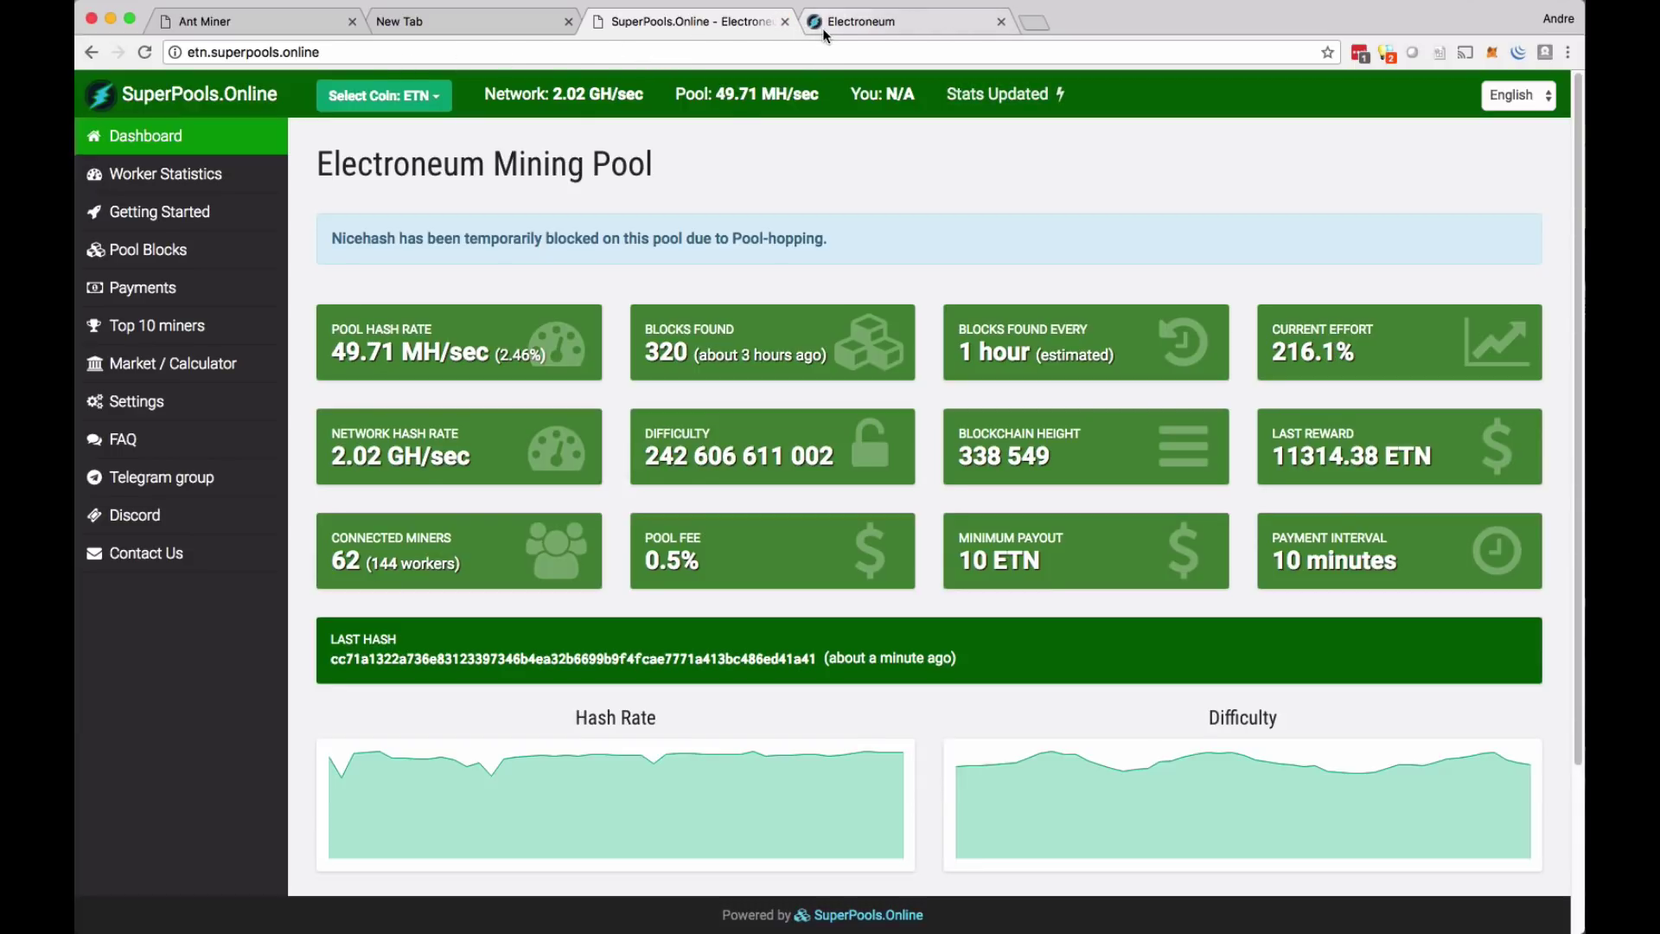
click(192, 191)
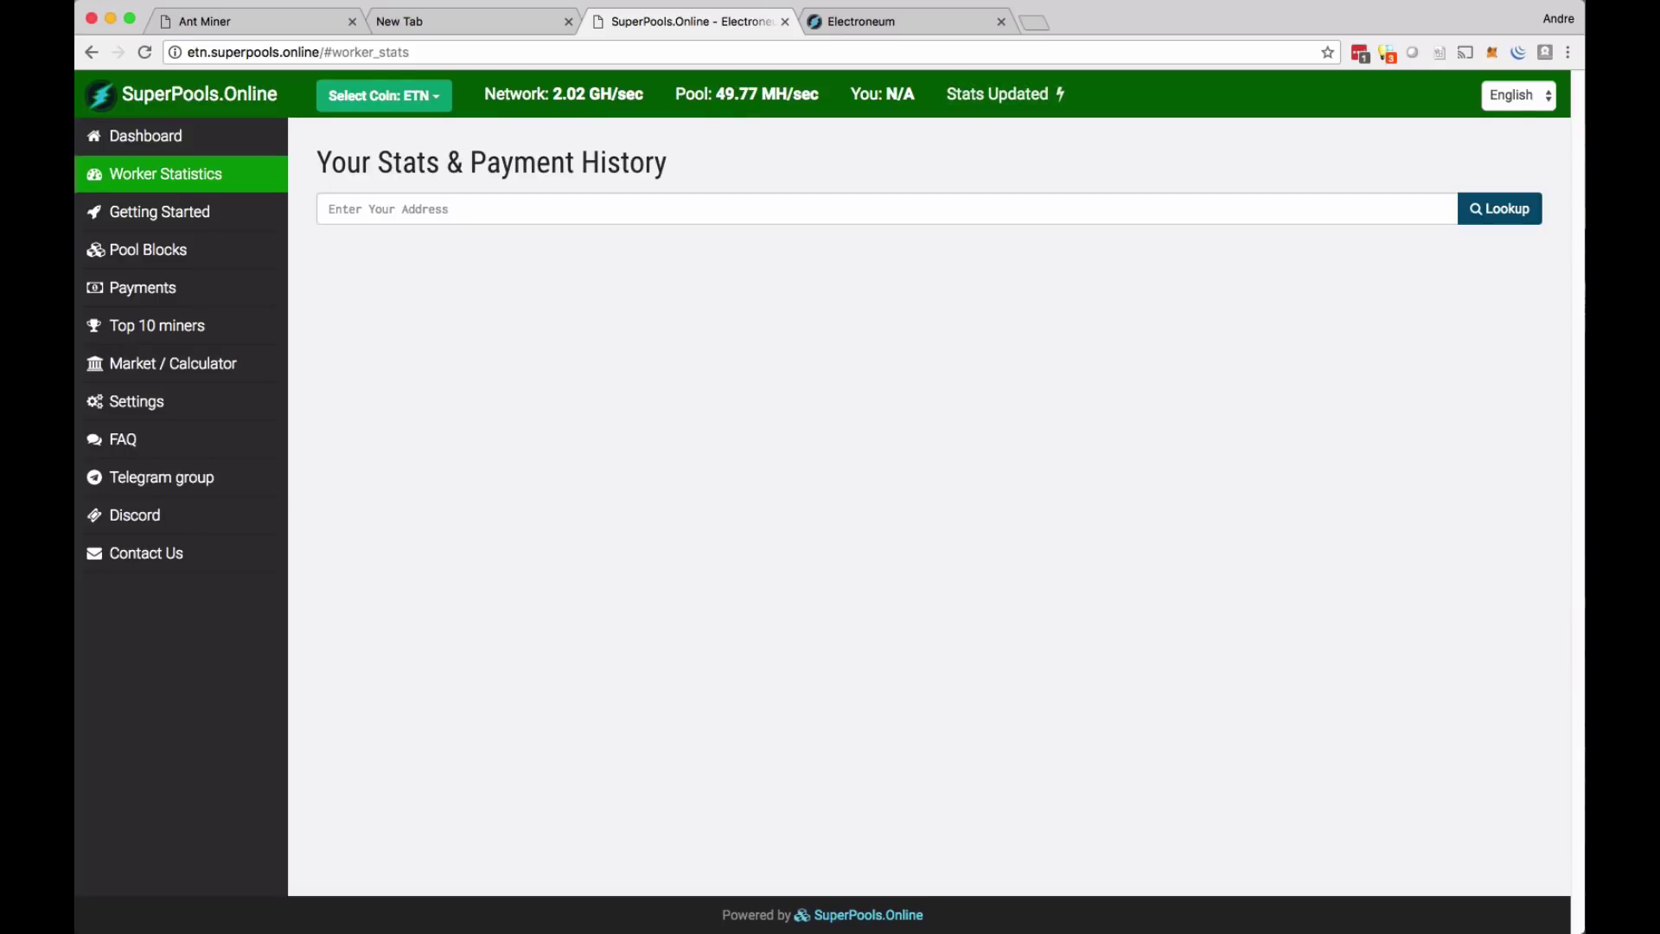
key(super+Tab)
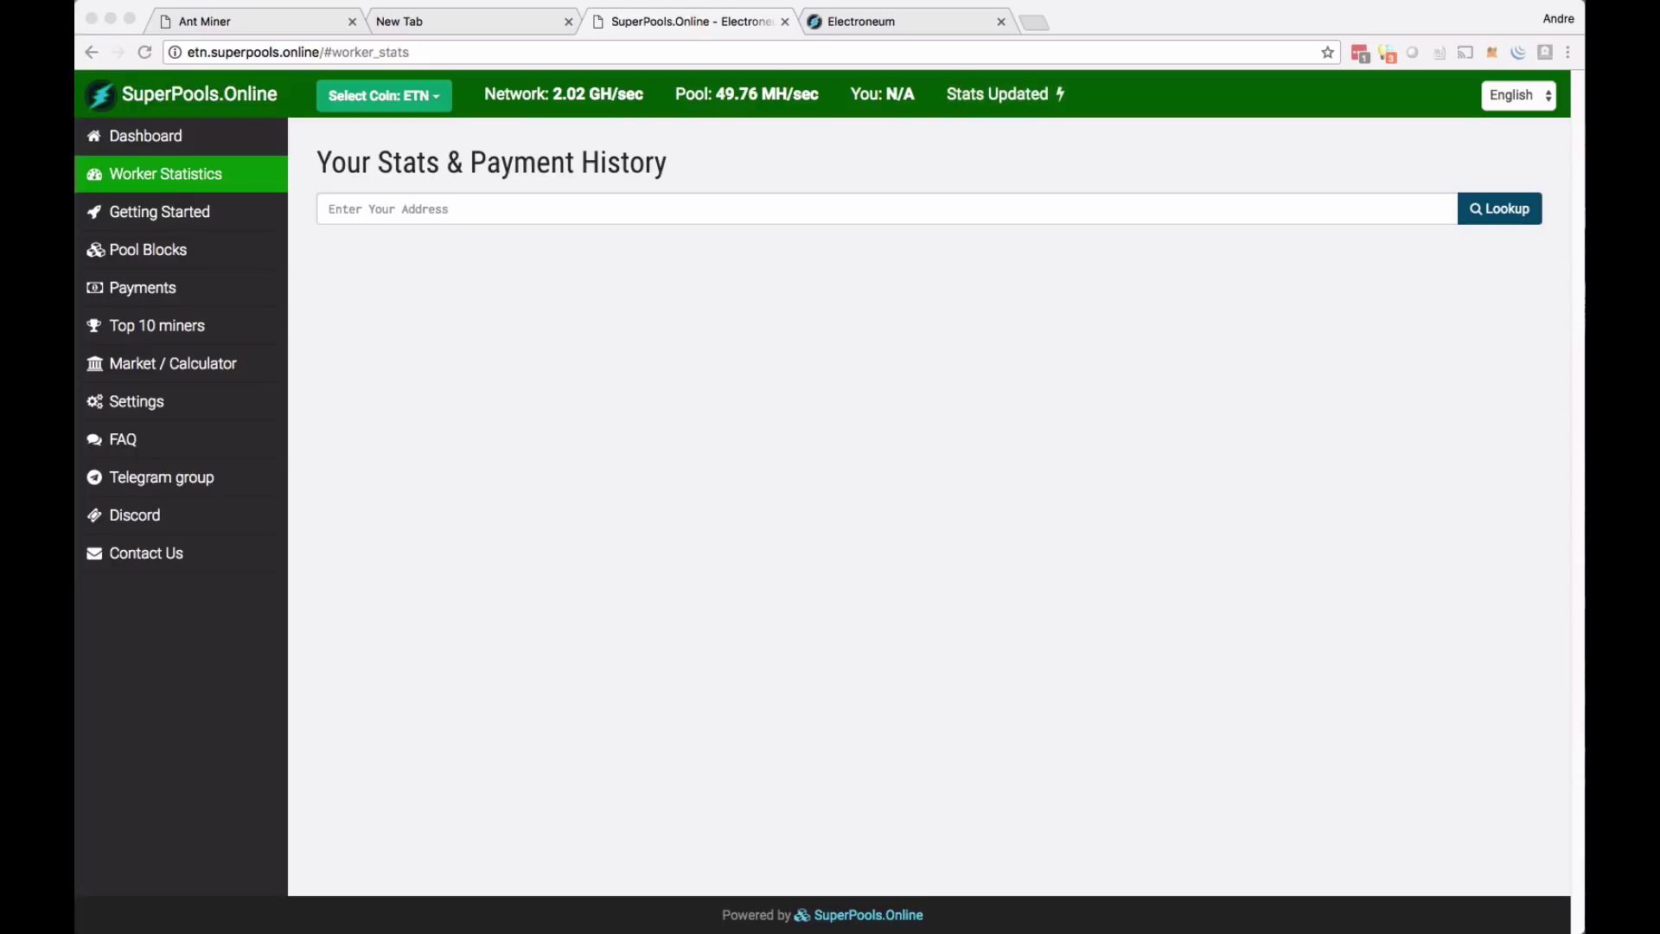
- Clear the Pool 1 worker name and trim the Pool 1 URL to stratum+tcp://
click(216, 27)
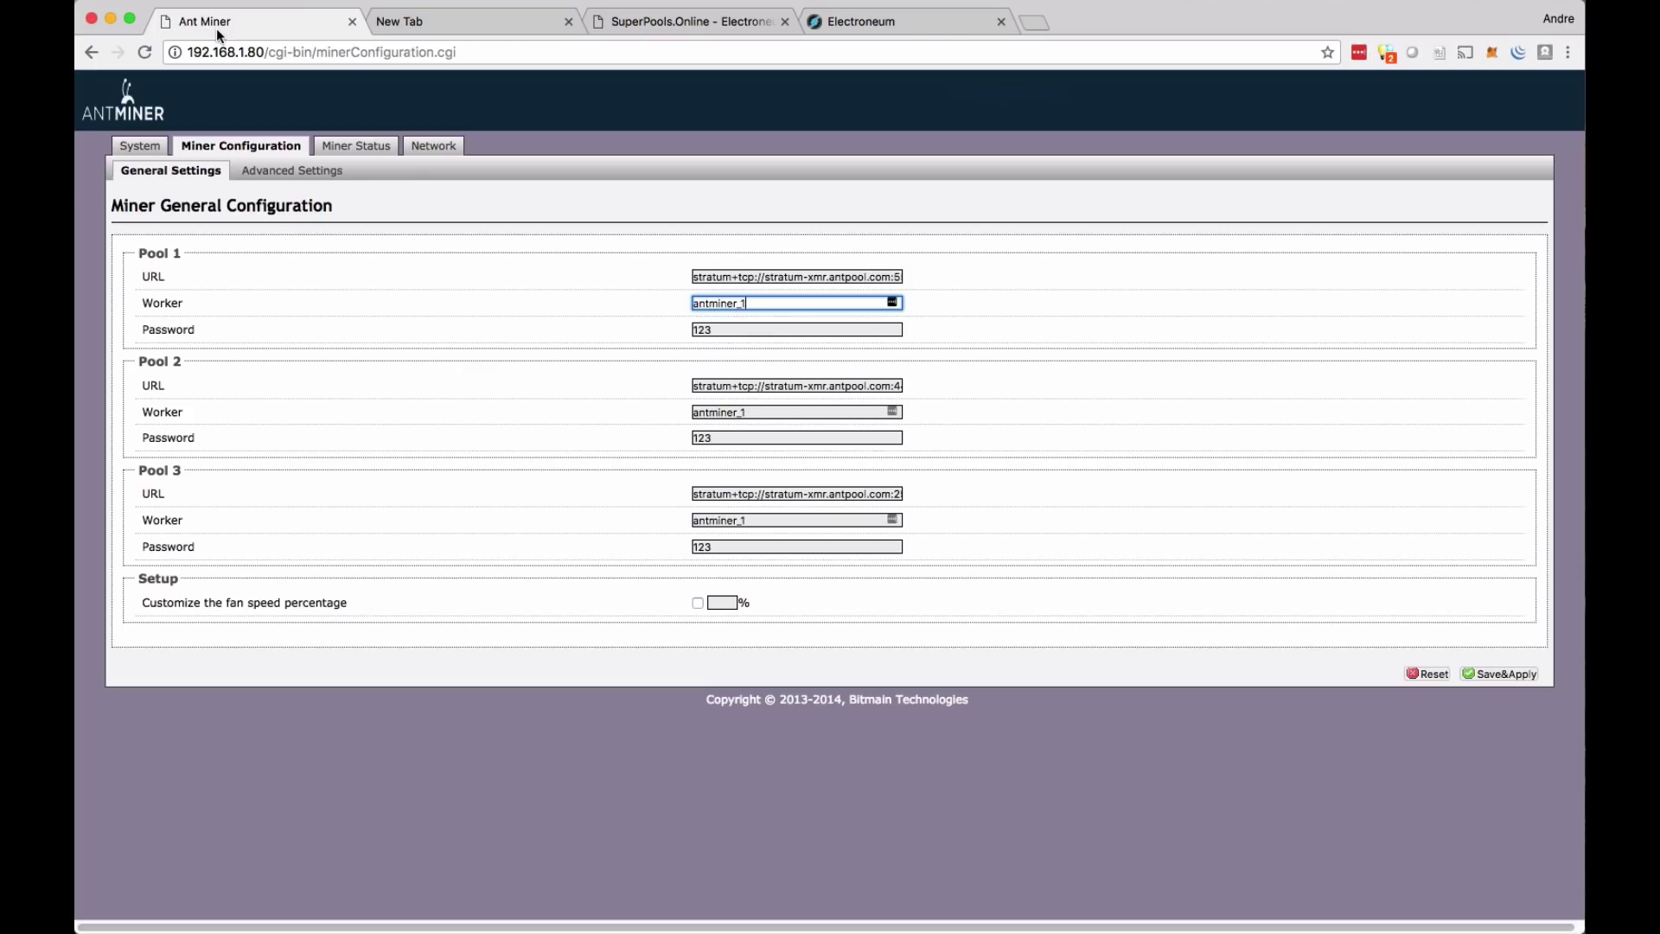
drag(773, 303, 667, 303)
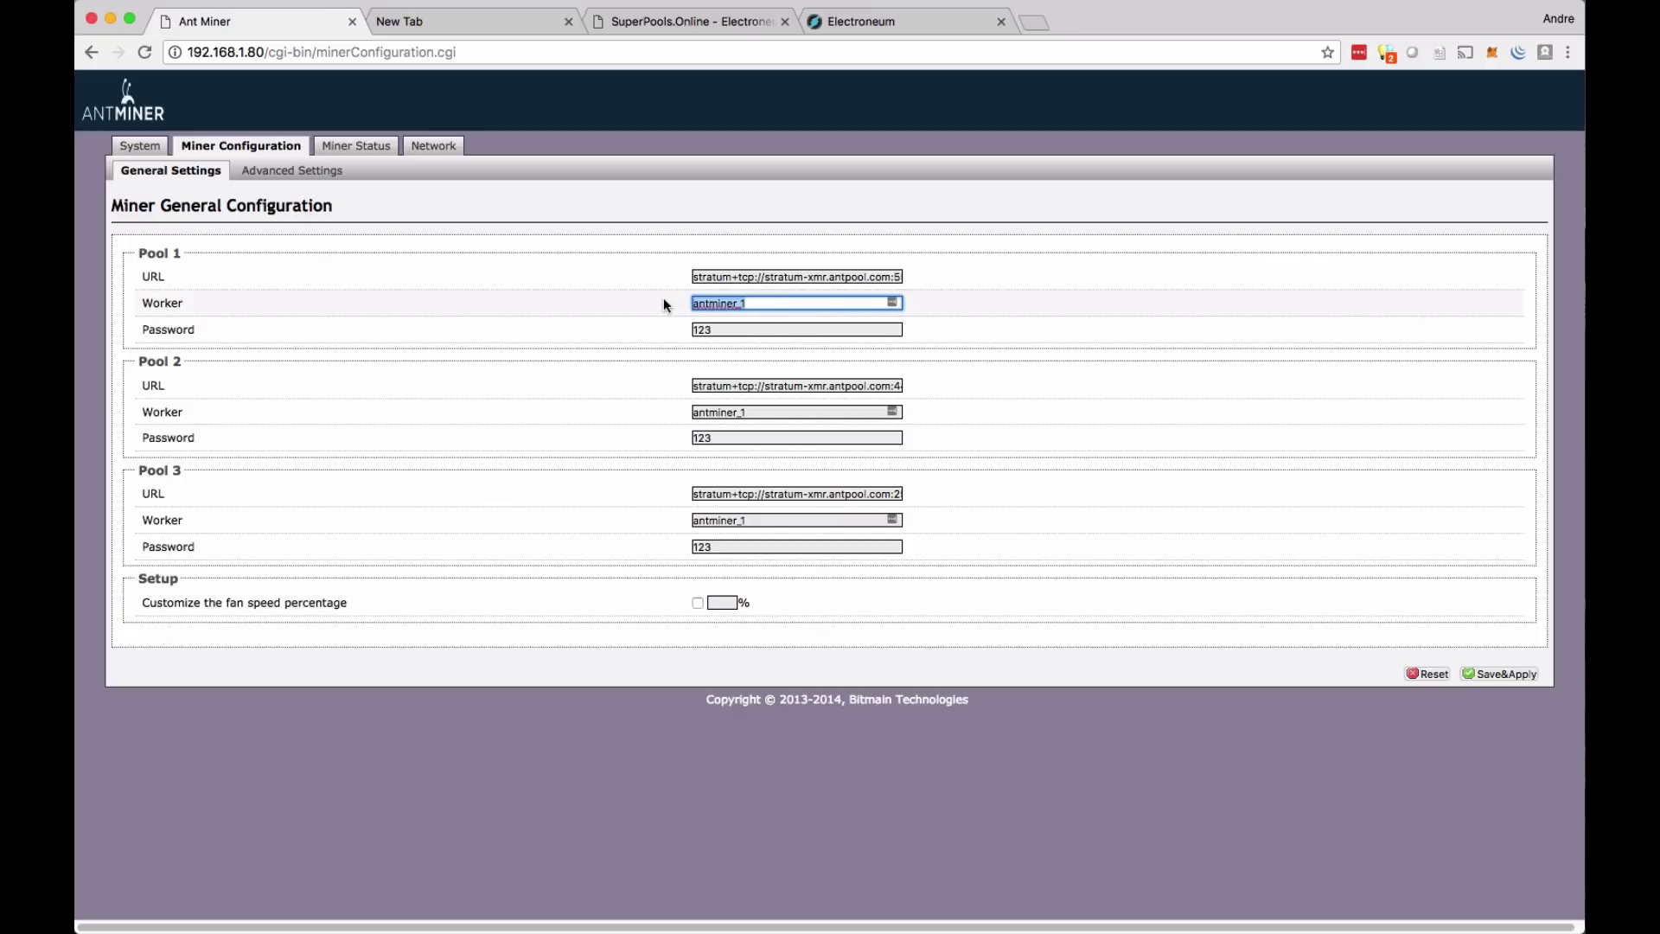
key(BackSpace)
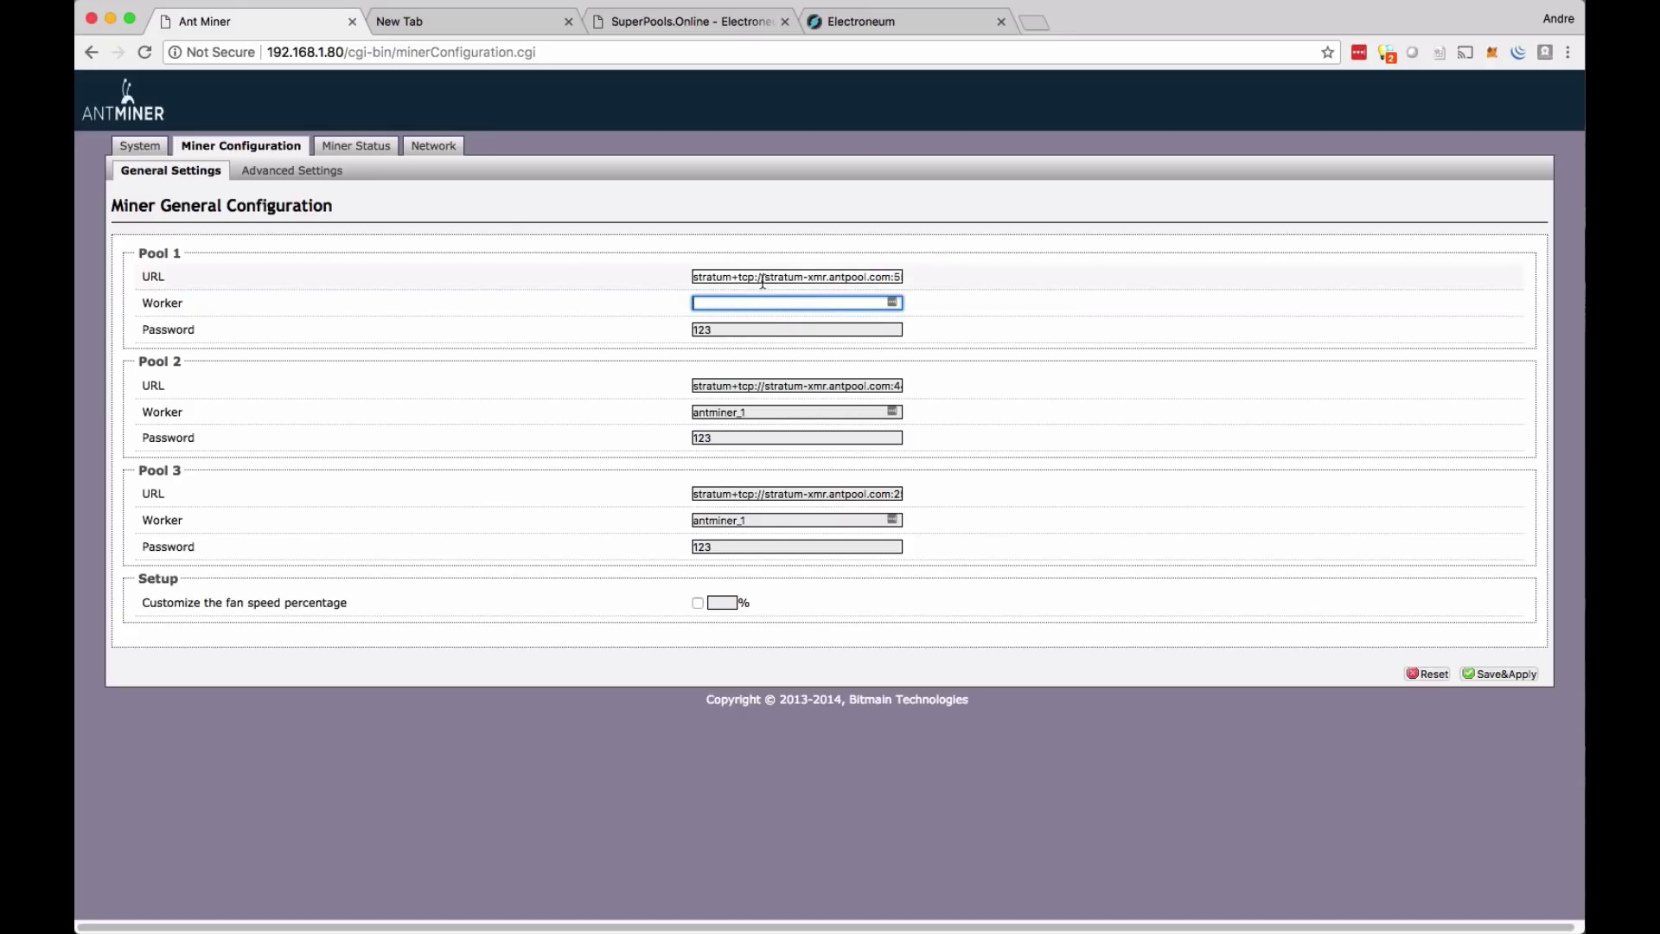
drag(766, 278, 650, 278)
click(761, 279)
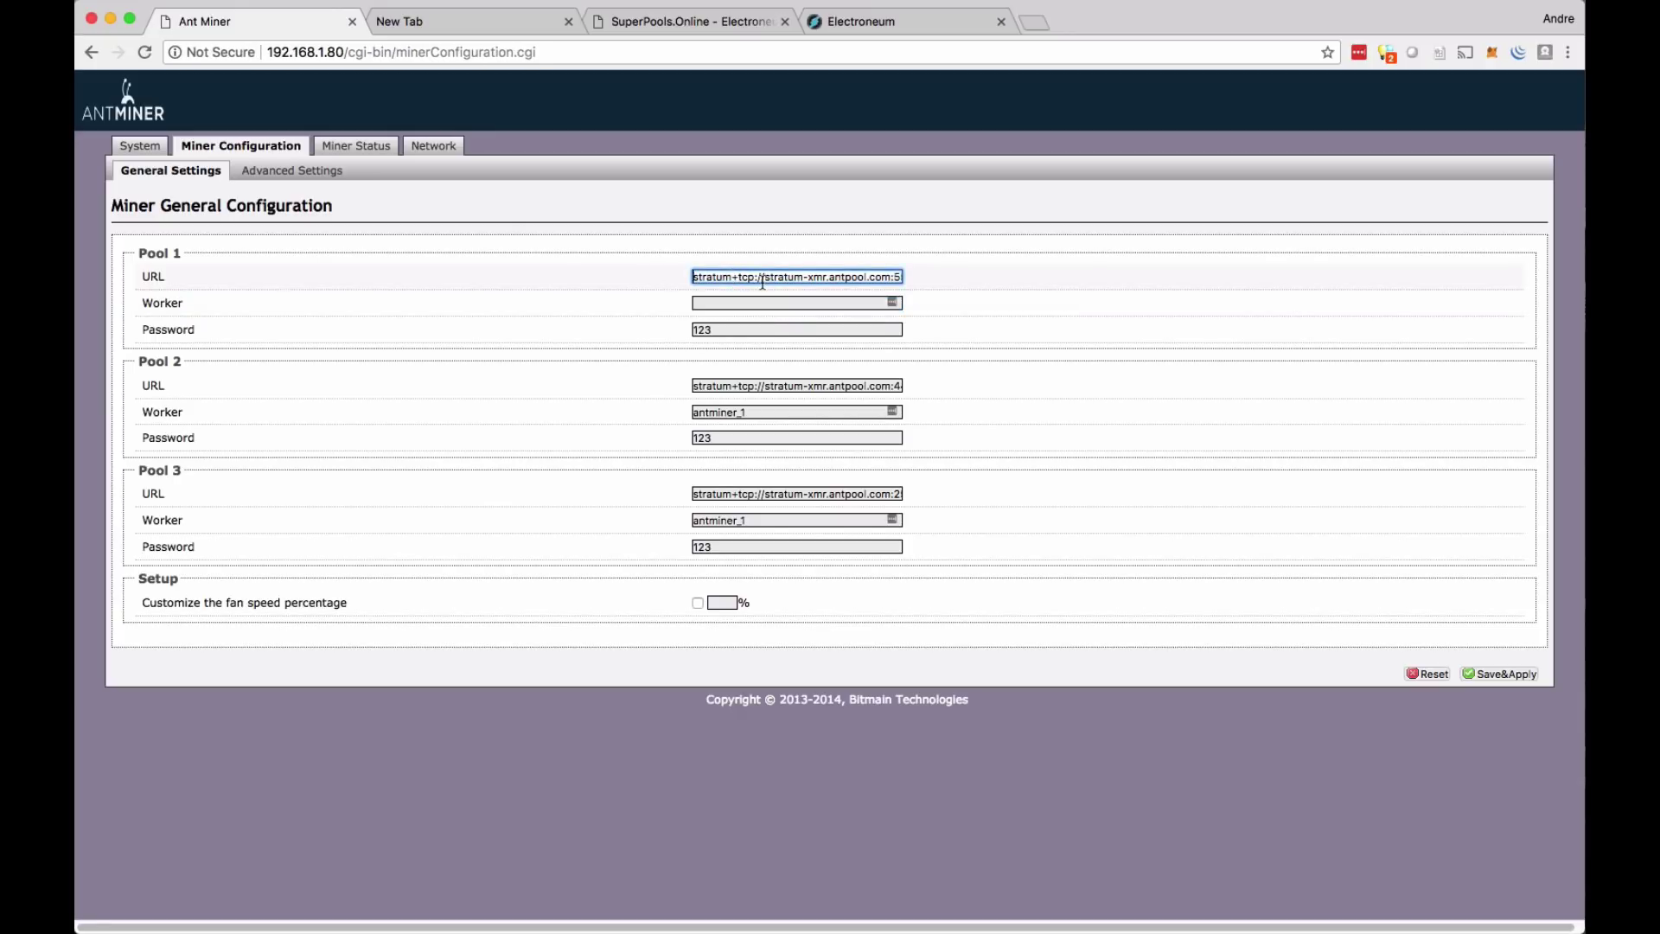
drag(763, 278, 971, 282)
key(BackSpace)
- Paste the wallet address into the empty Pool 1 Worker field
click(728, 304)
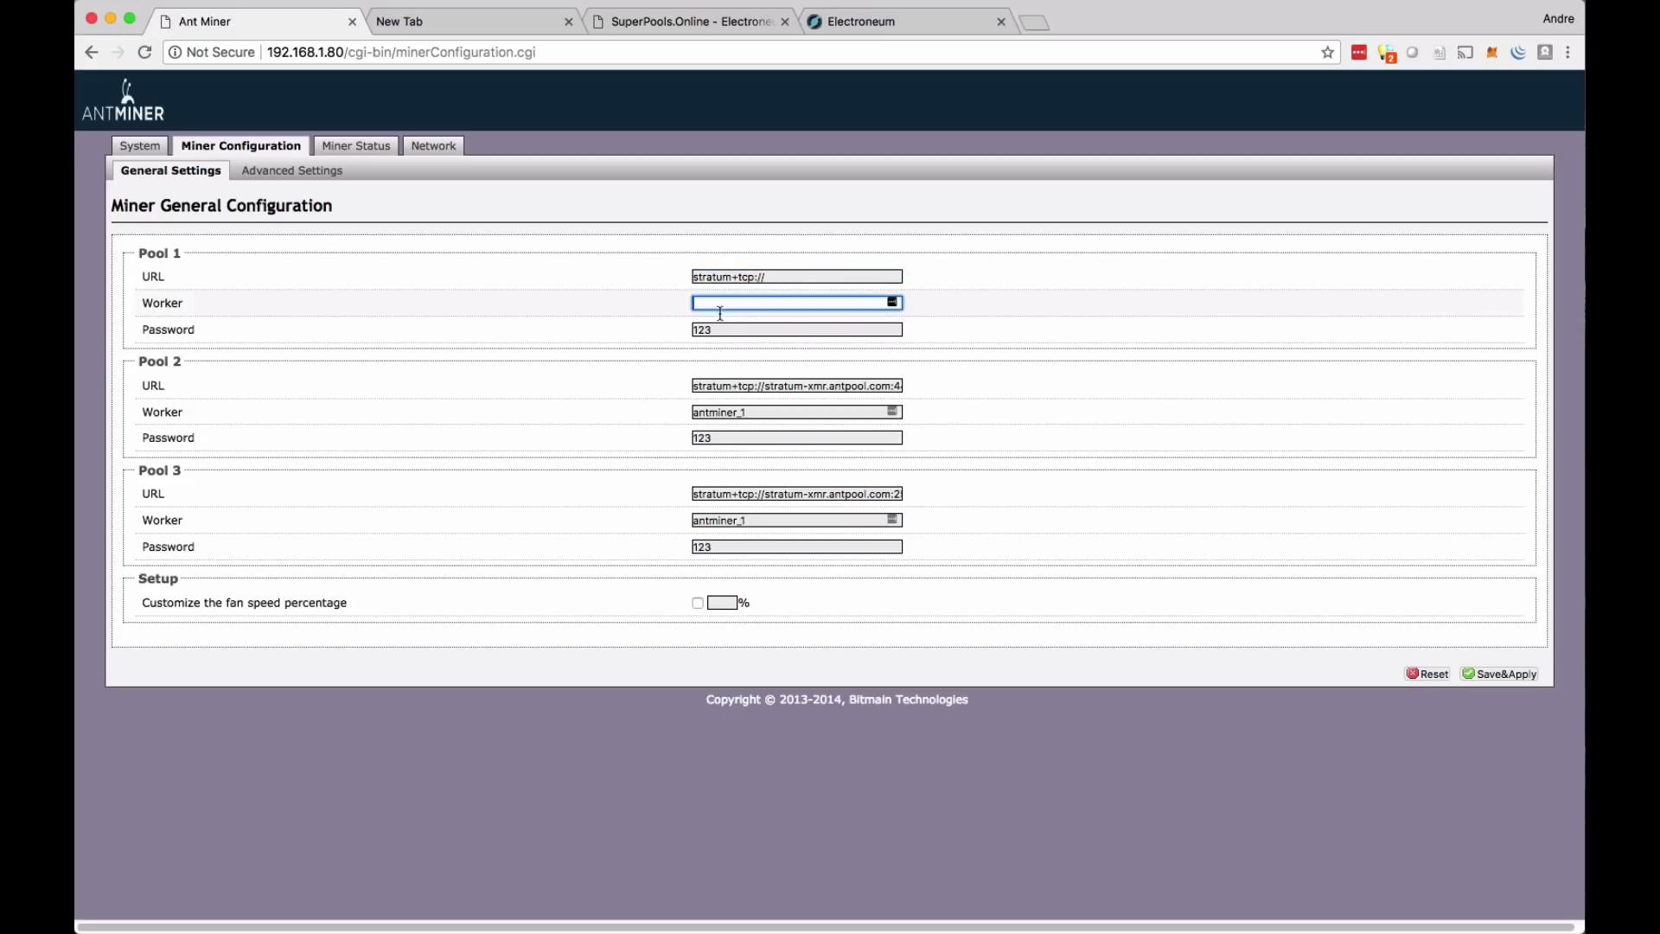
right_click(701, 306)
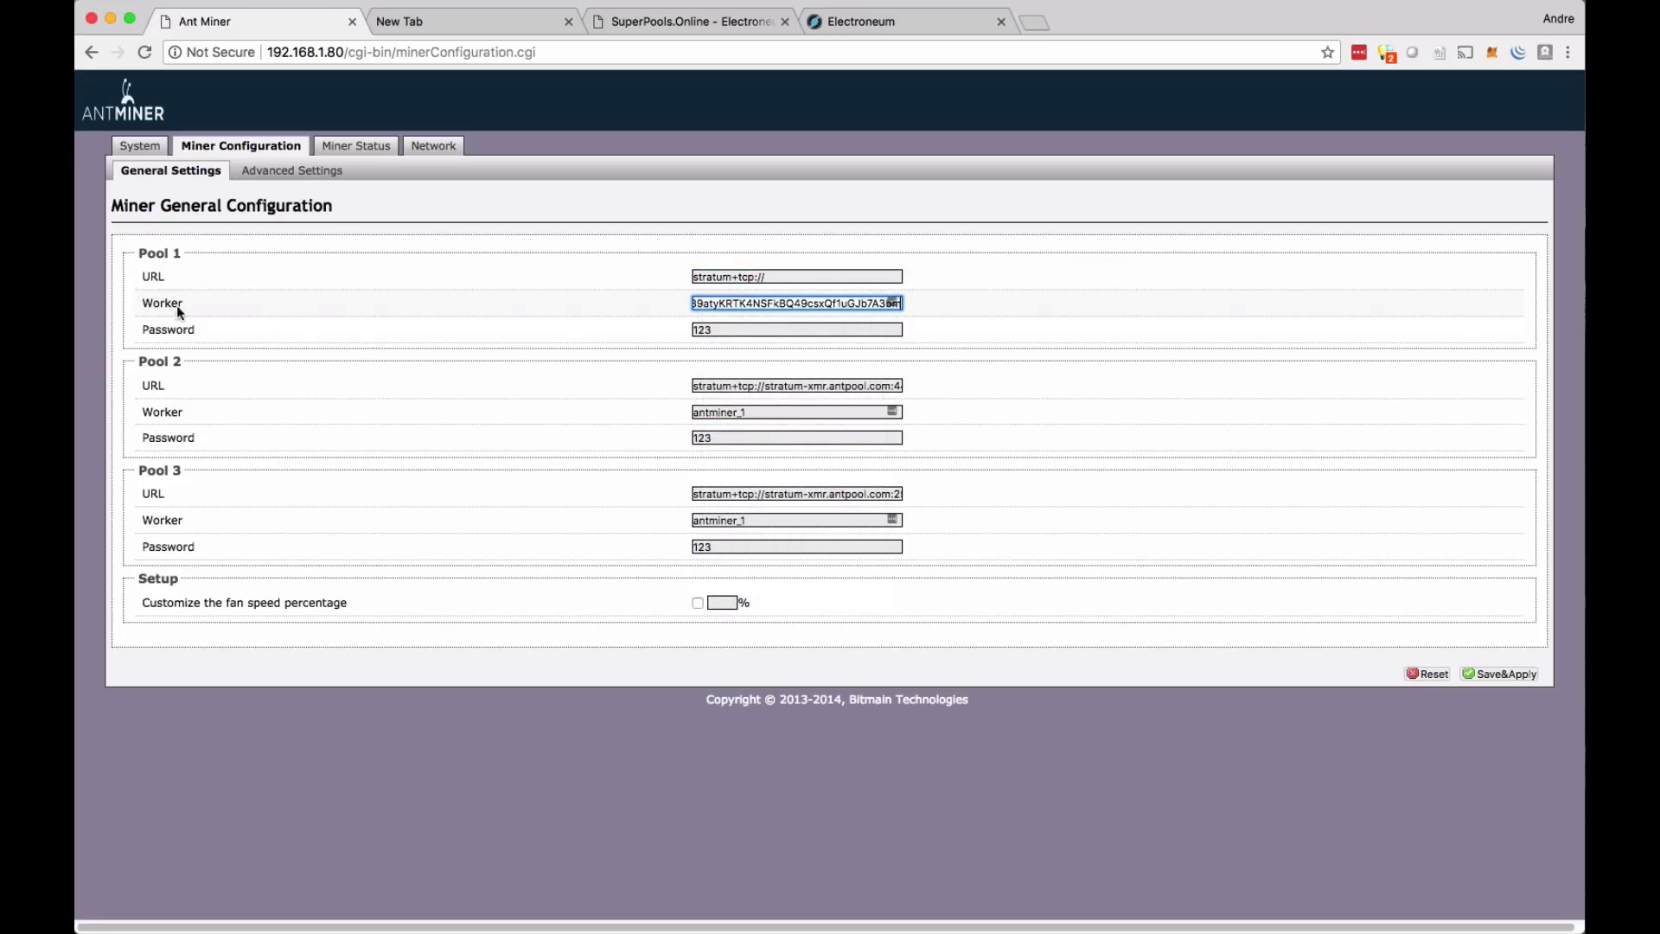
double_click(145, 308)
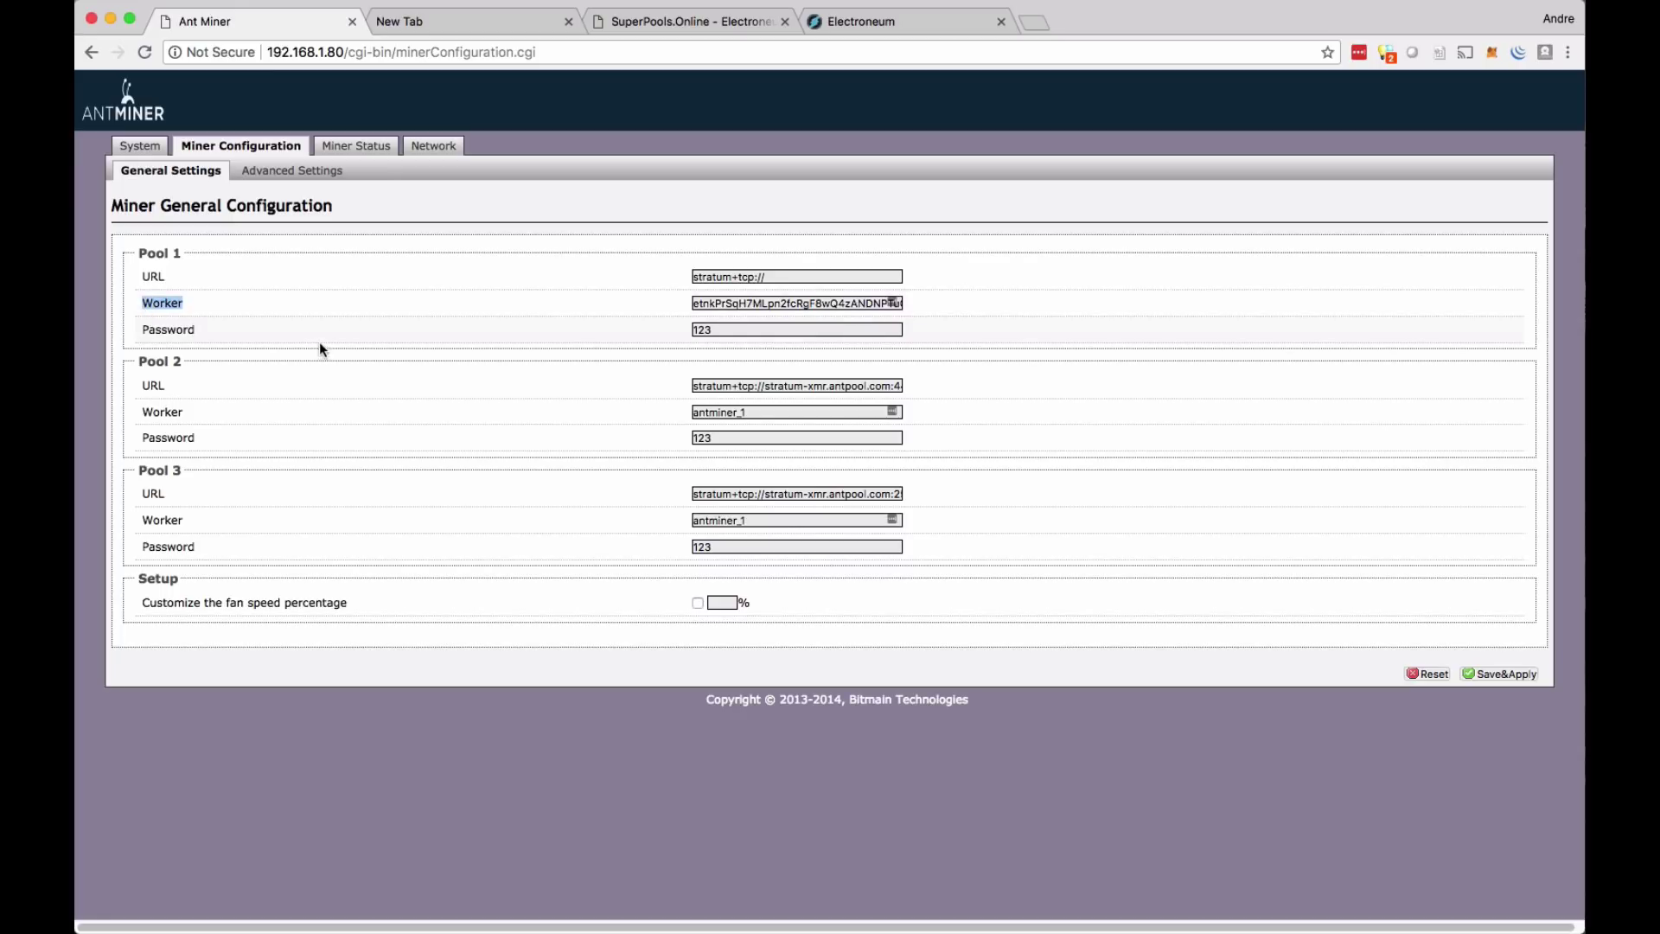
drag(770, 303, 932, 308)
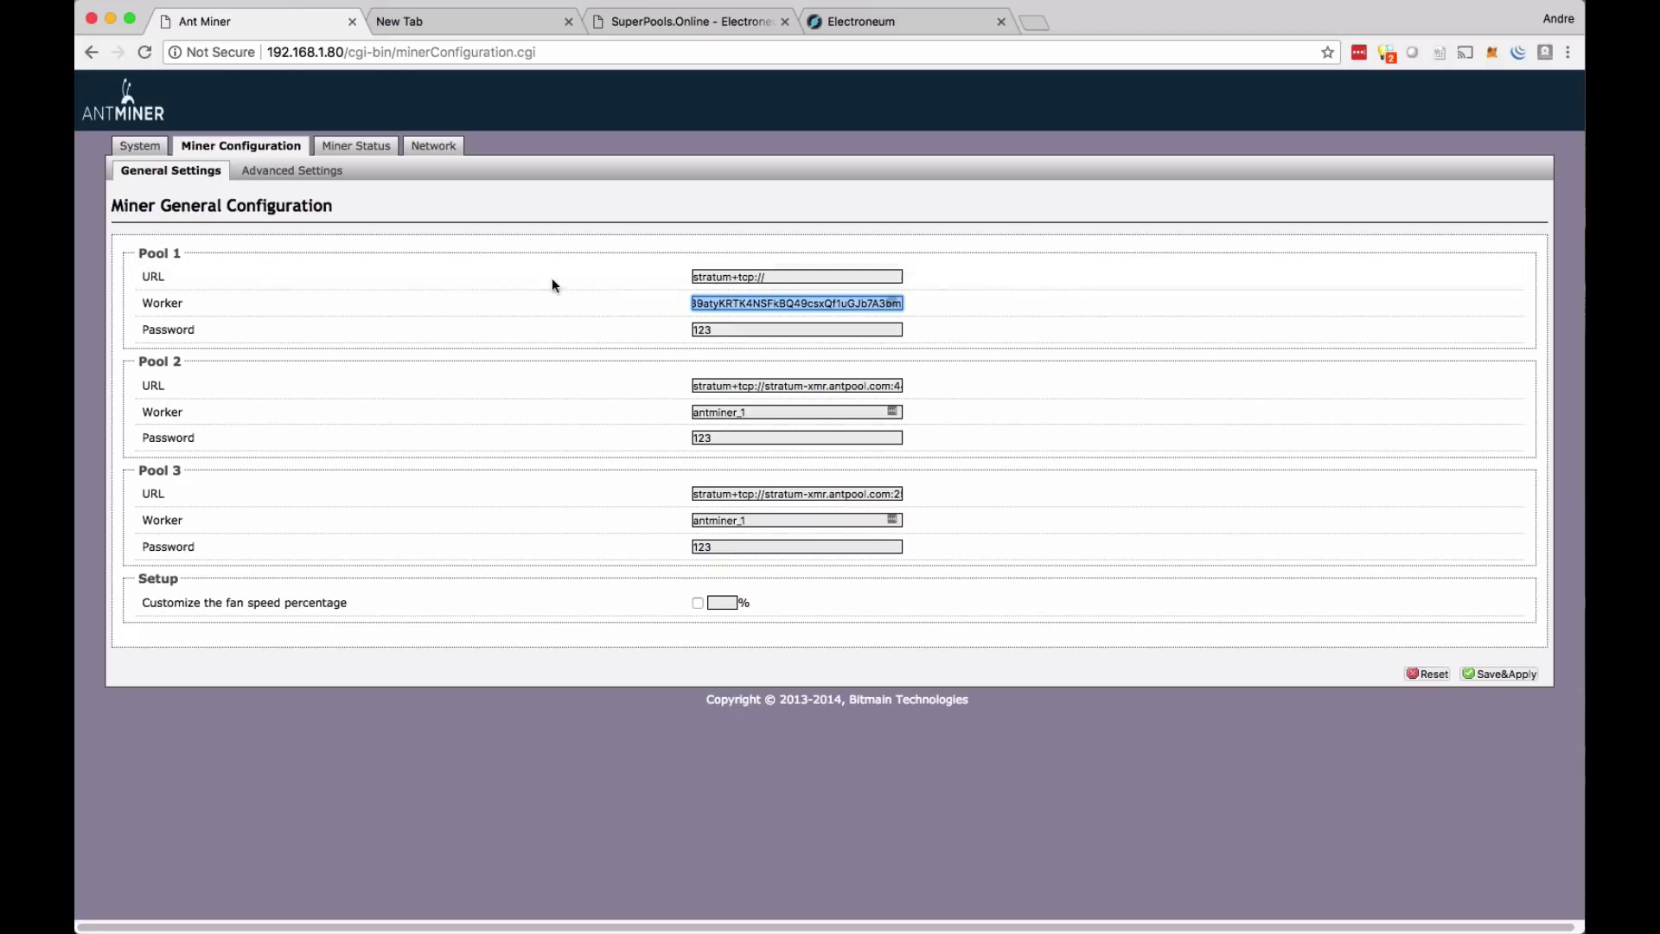
click(770, 276)
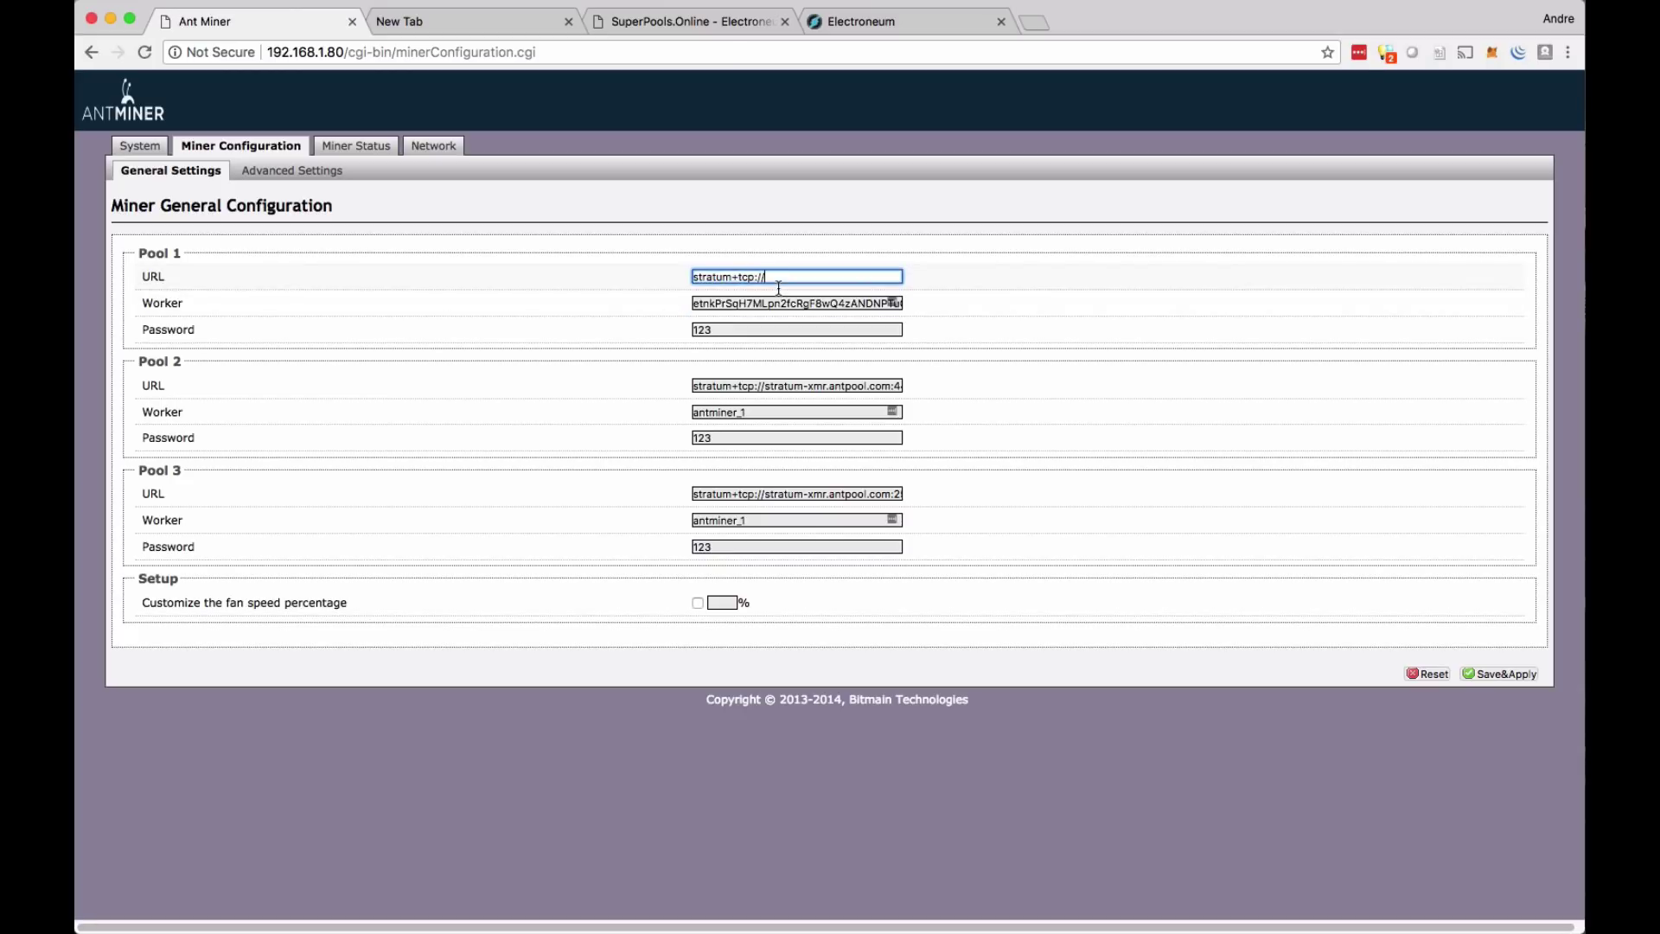
- Copy the pool address etn.superpools.online from SuperPools' Getting Started details
click(659, 26)
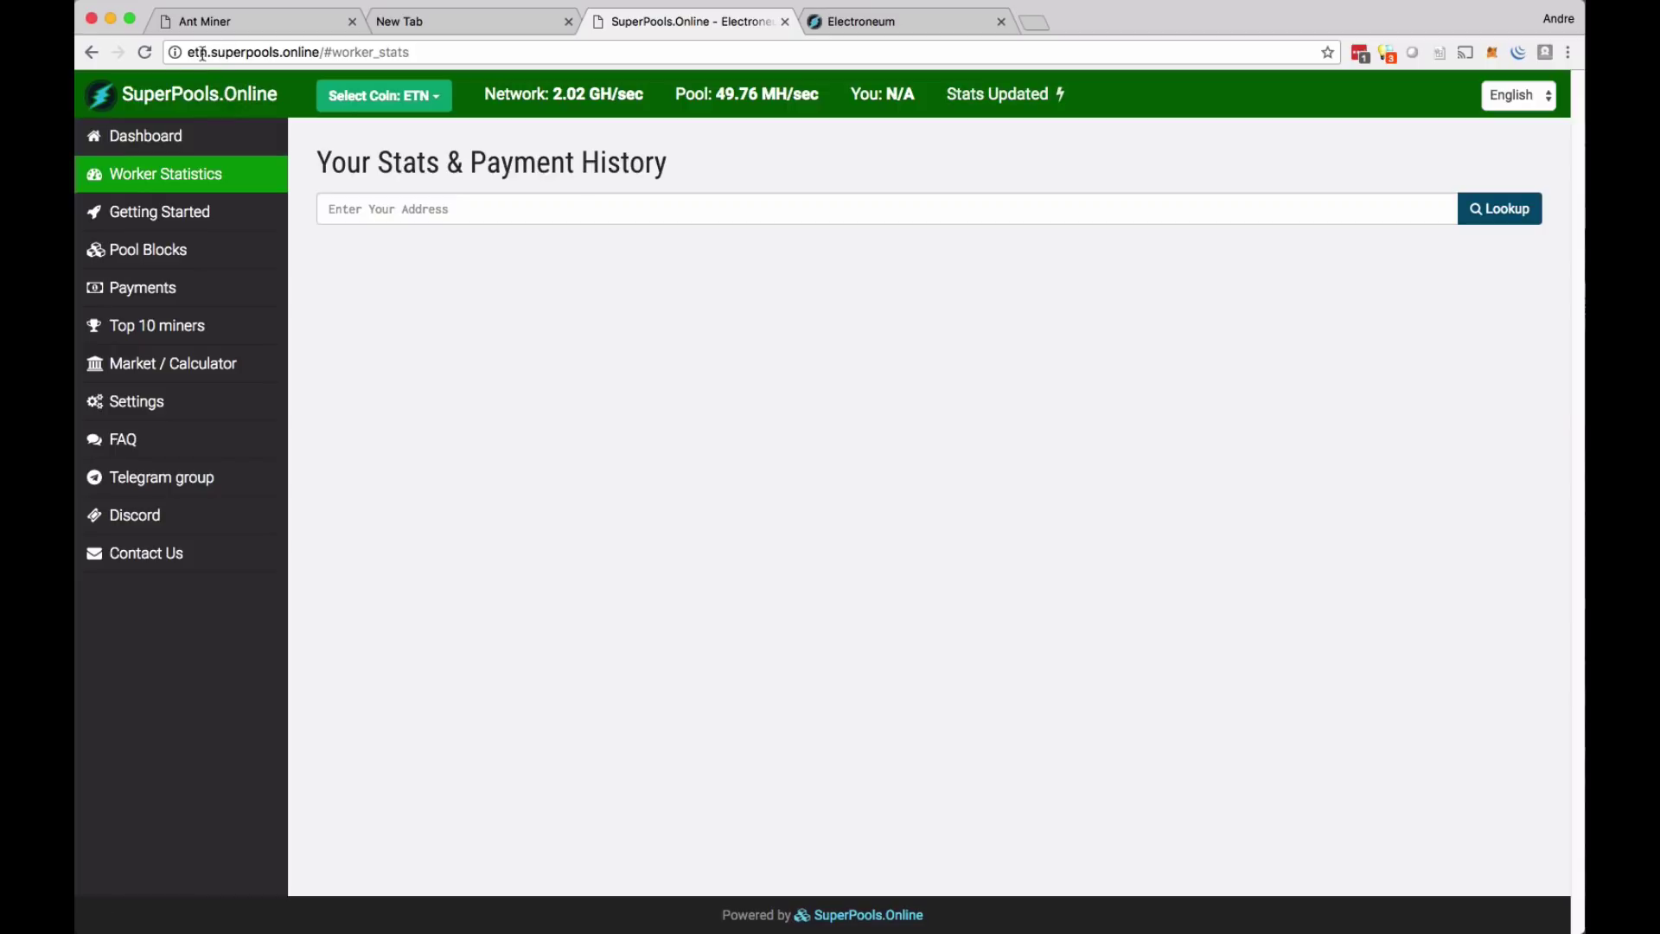
click(185, 230)
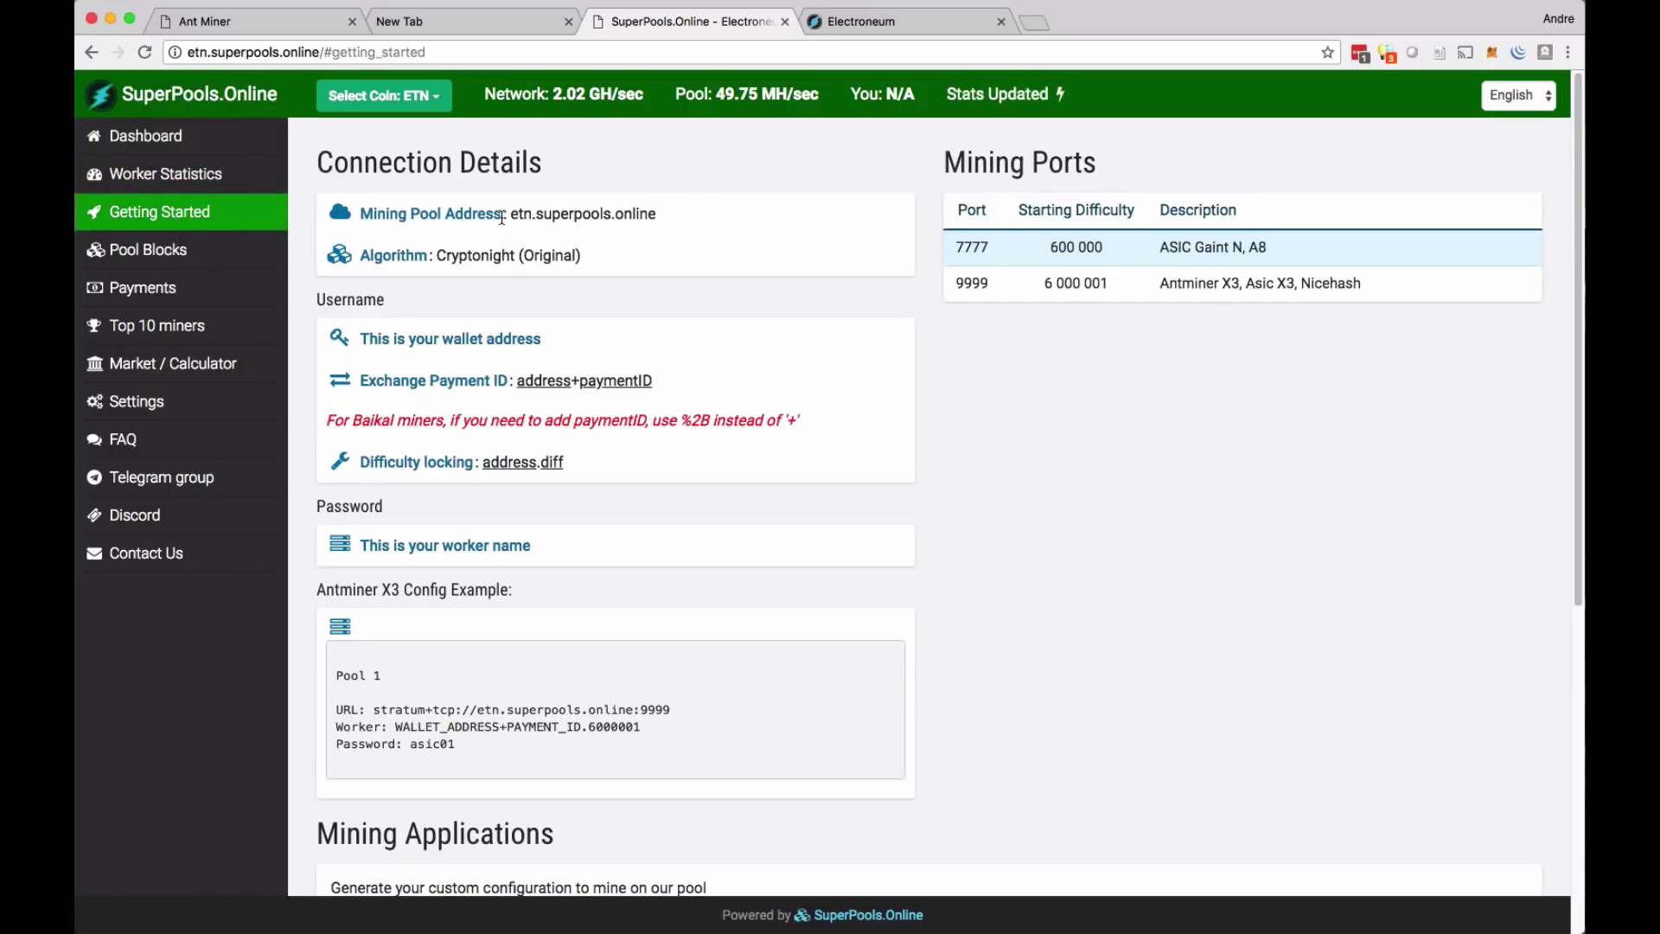
drag(509, 218, 656, 217)
right_click(639, 218)
click(686, 250)
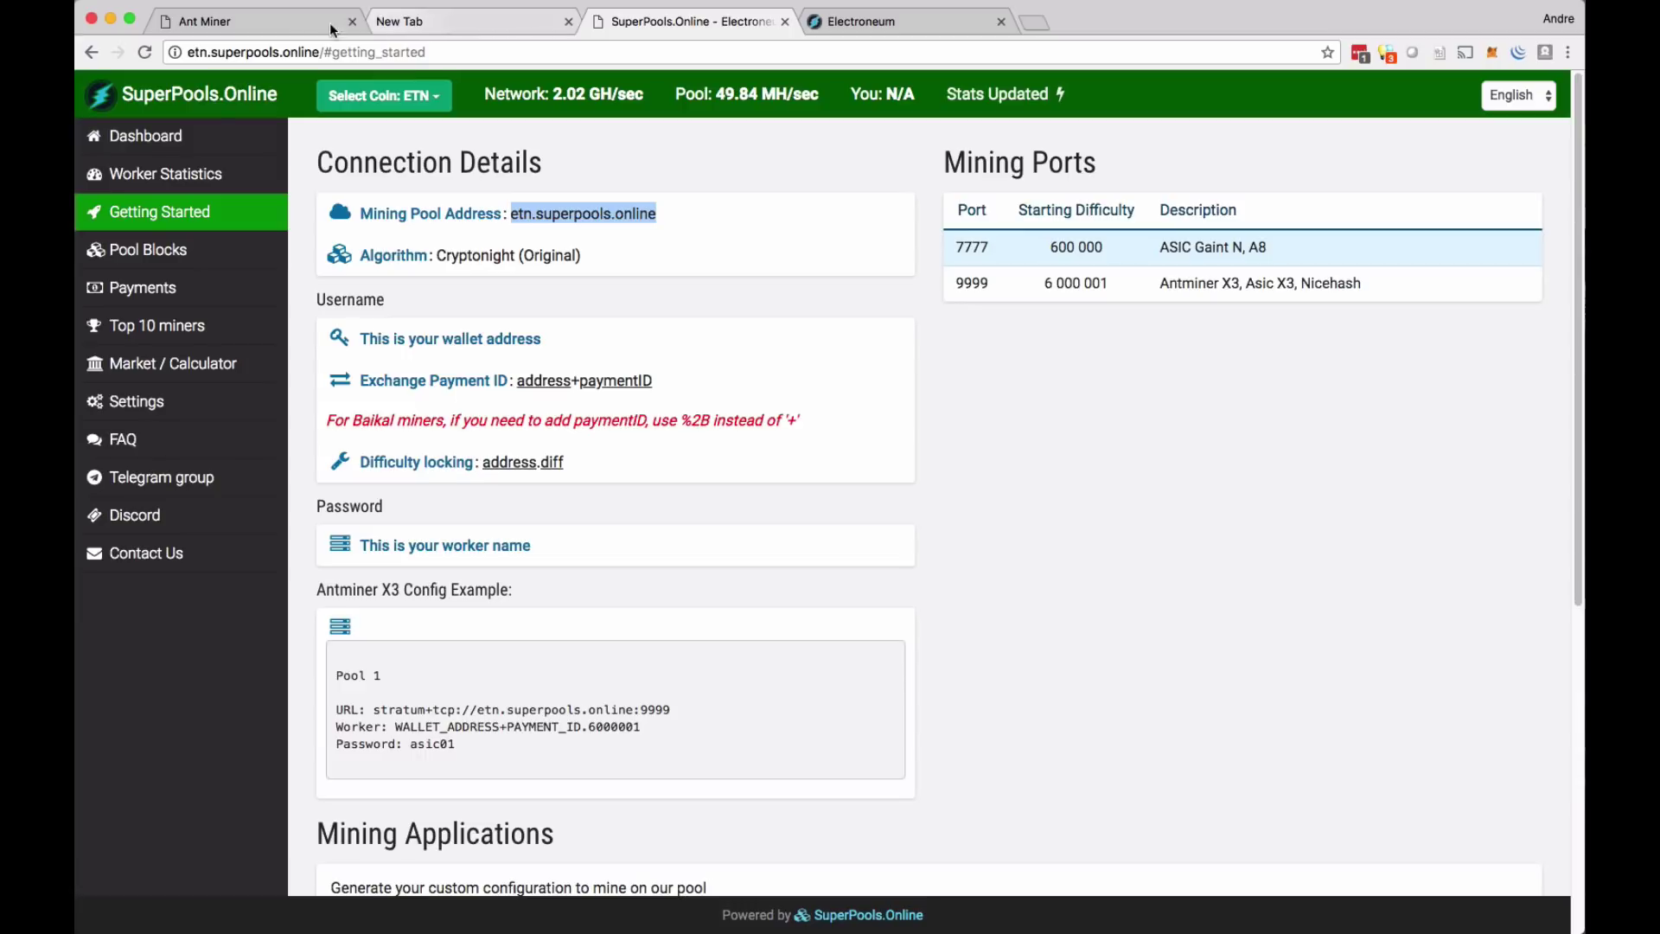
click(257, 19)
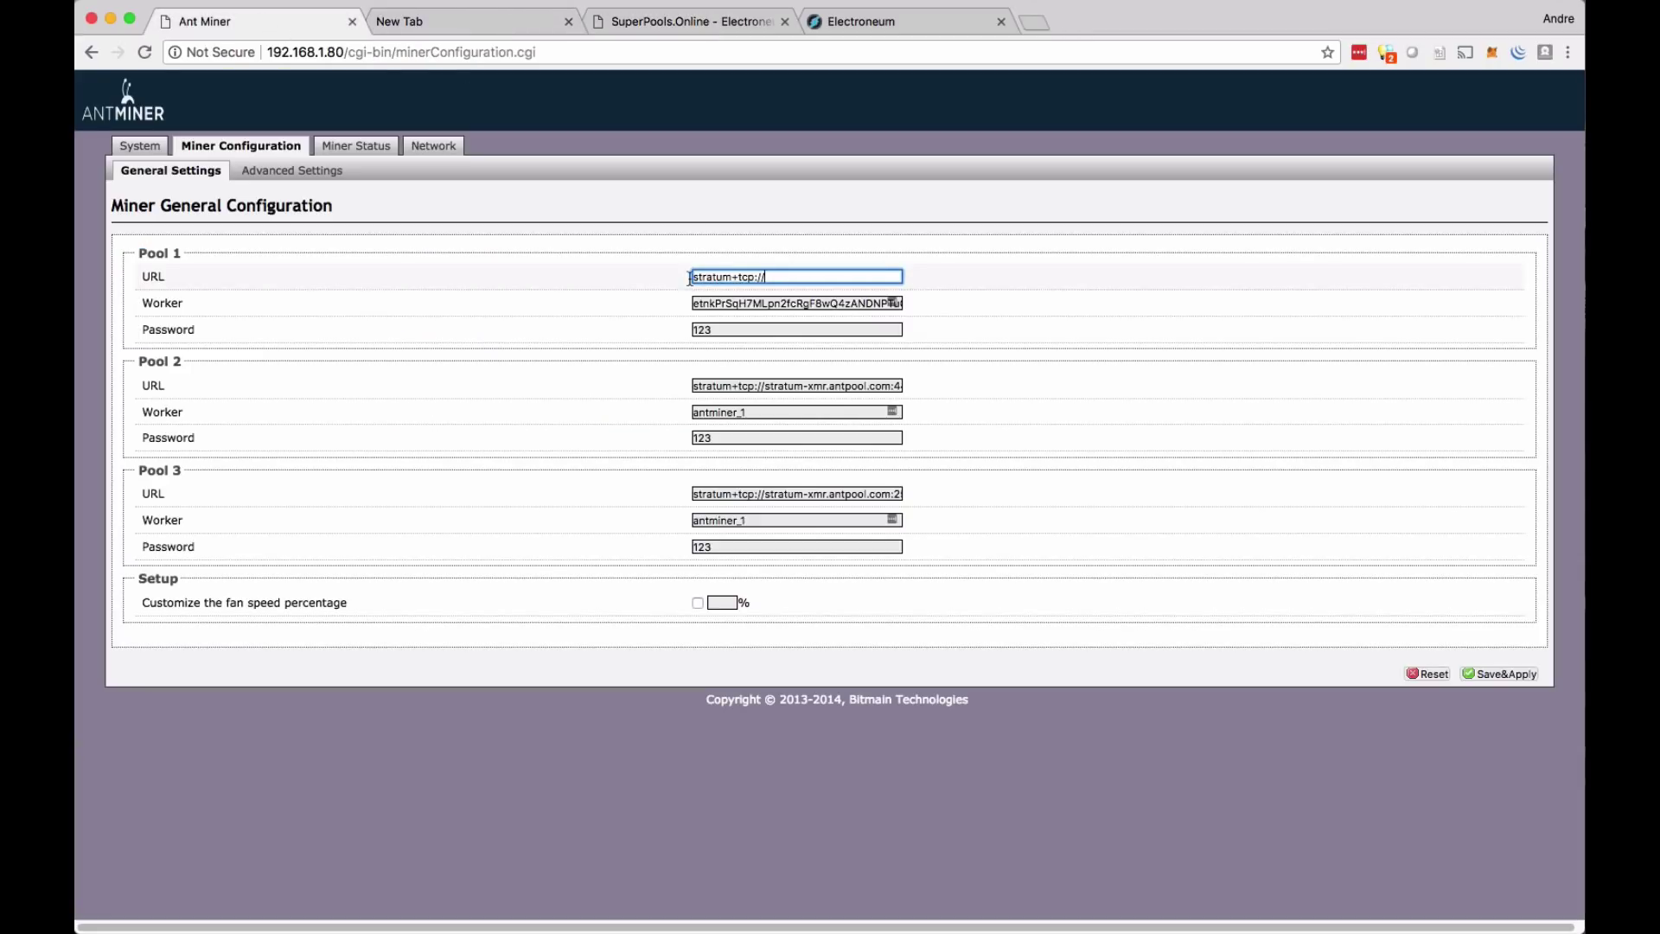
- Paste etn.superpools.online after stratum+tcp:// in the Pool 1 URL and review it
drag(737, 279, 757, 282)
click(770, 285)
right_click(772, 281)
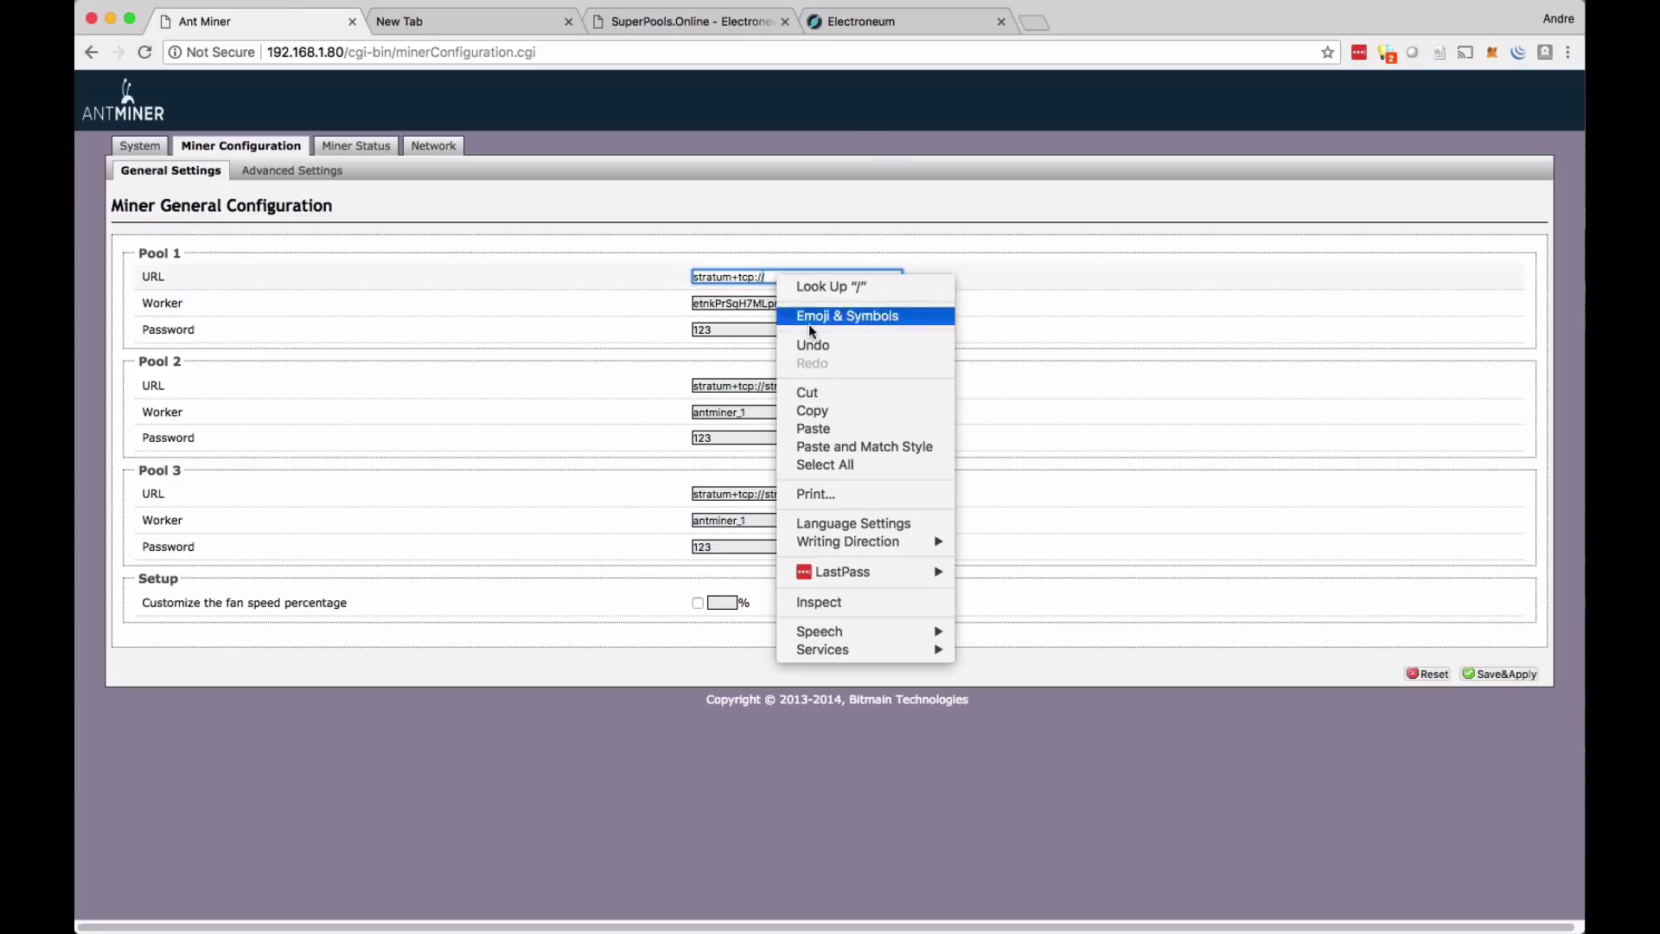
click(842, 429)
double_click(797, 277)
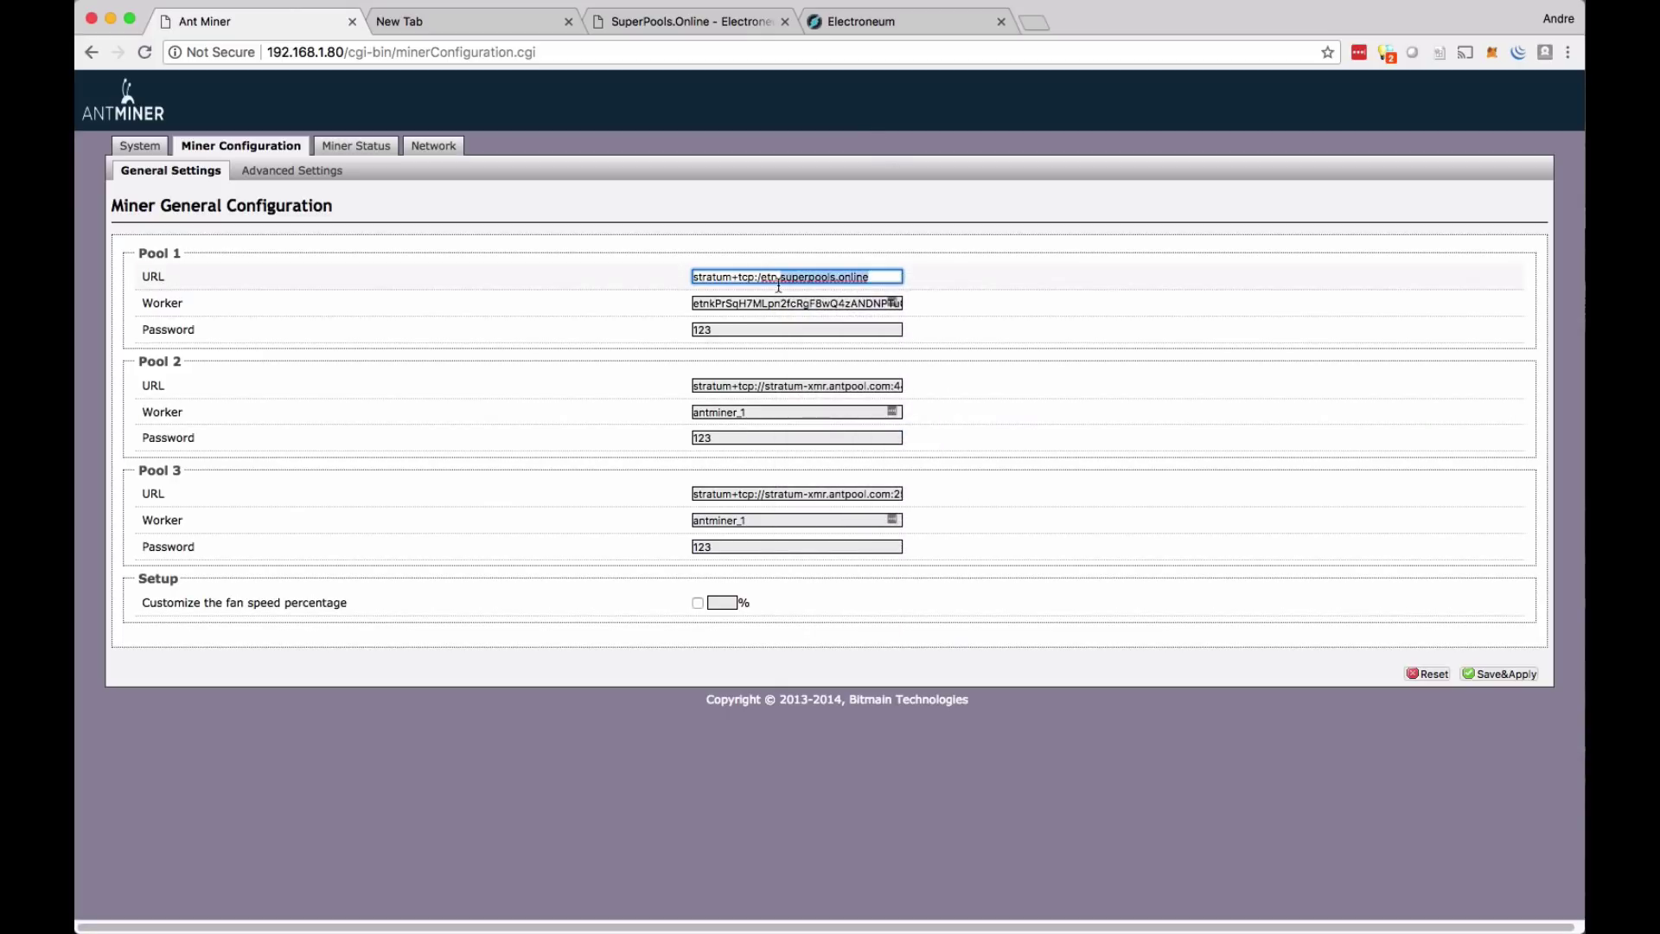
click(881, 279)
drag(882, 279, 698, 283)
click(758, 280)
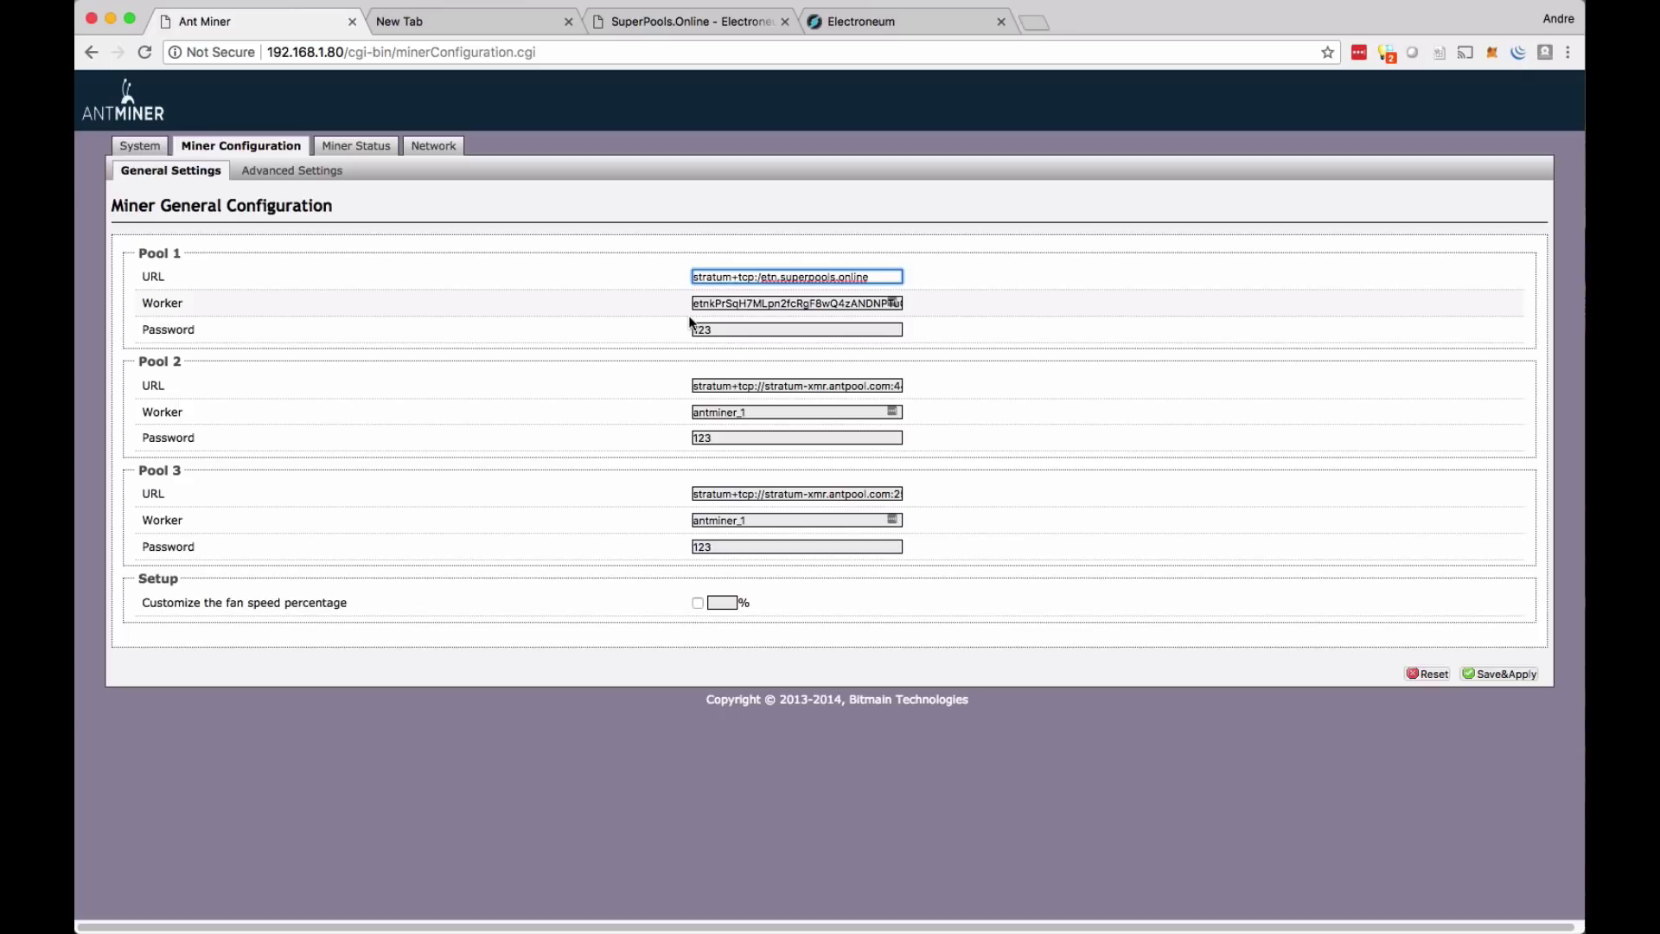
drag(694, 303, 907, 320)
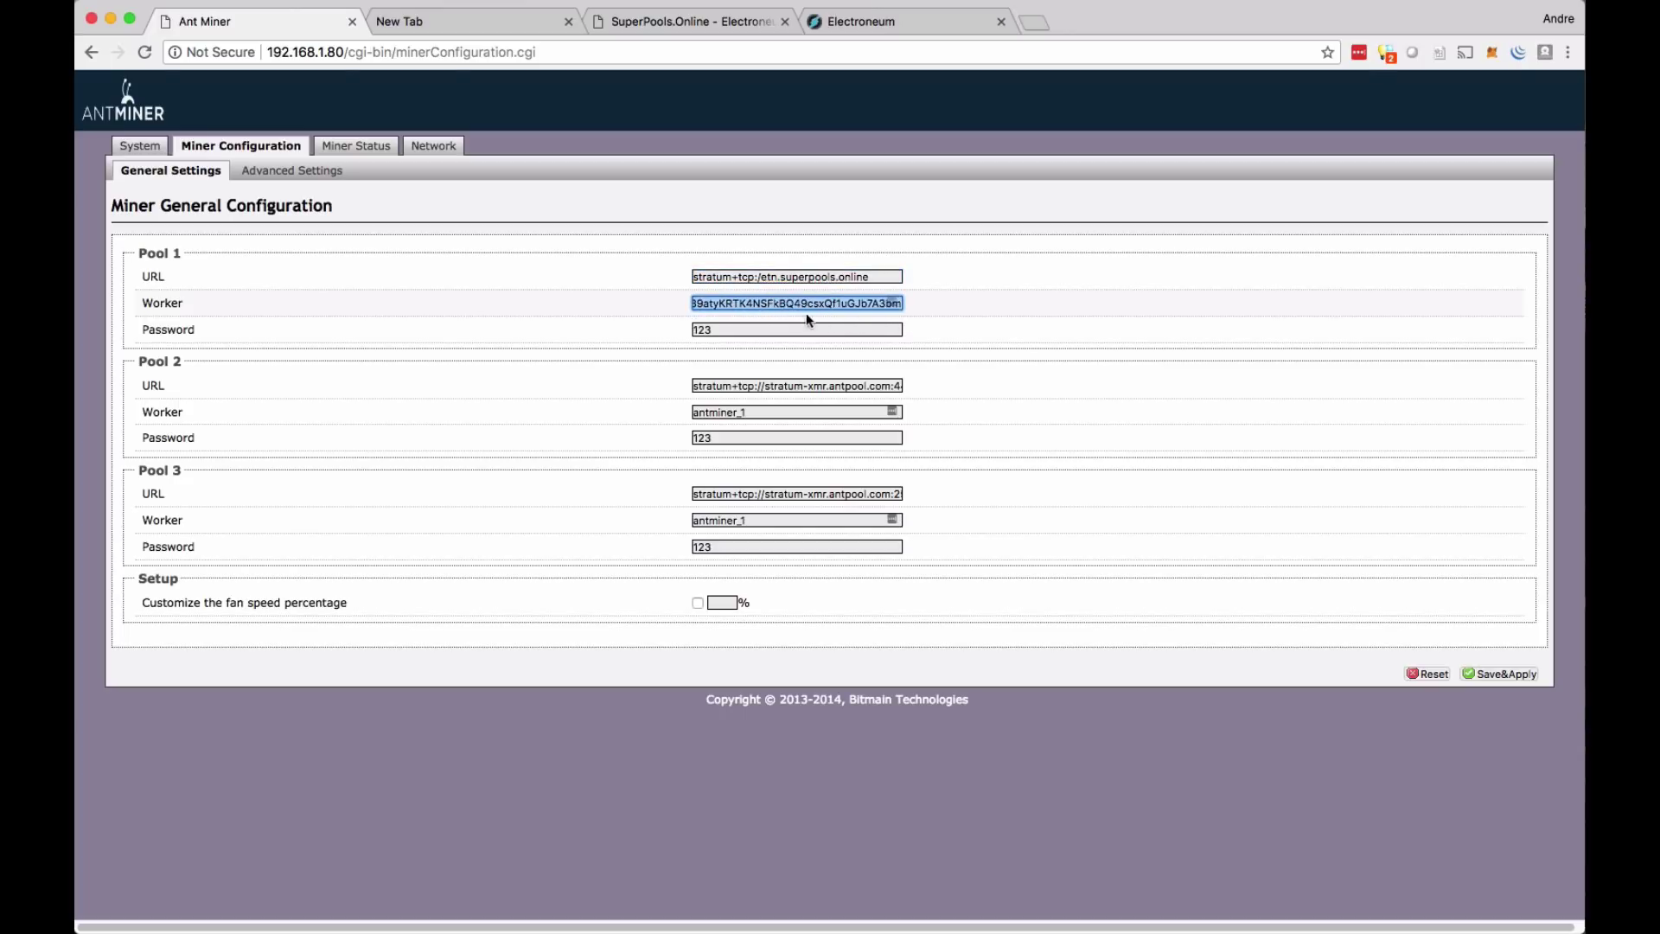
- Paste the wallet address over the Pool 1 Worker value
key(super+v)
drag(781, 307, 671, 314)
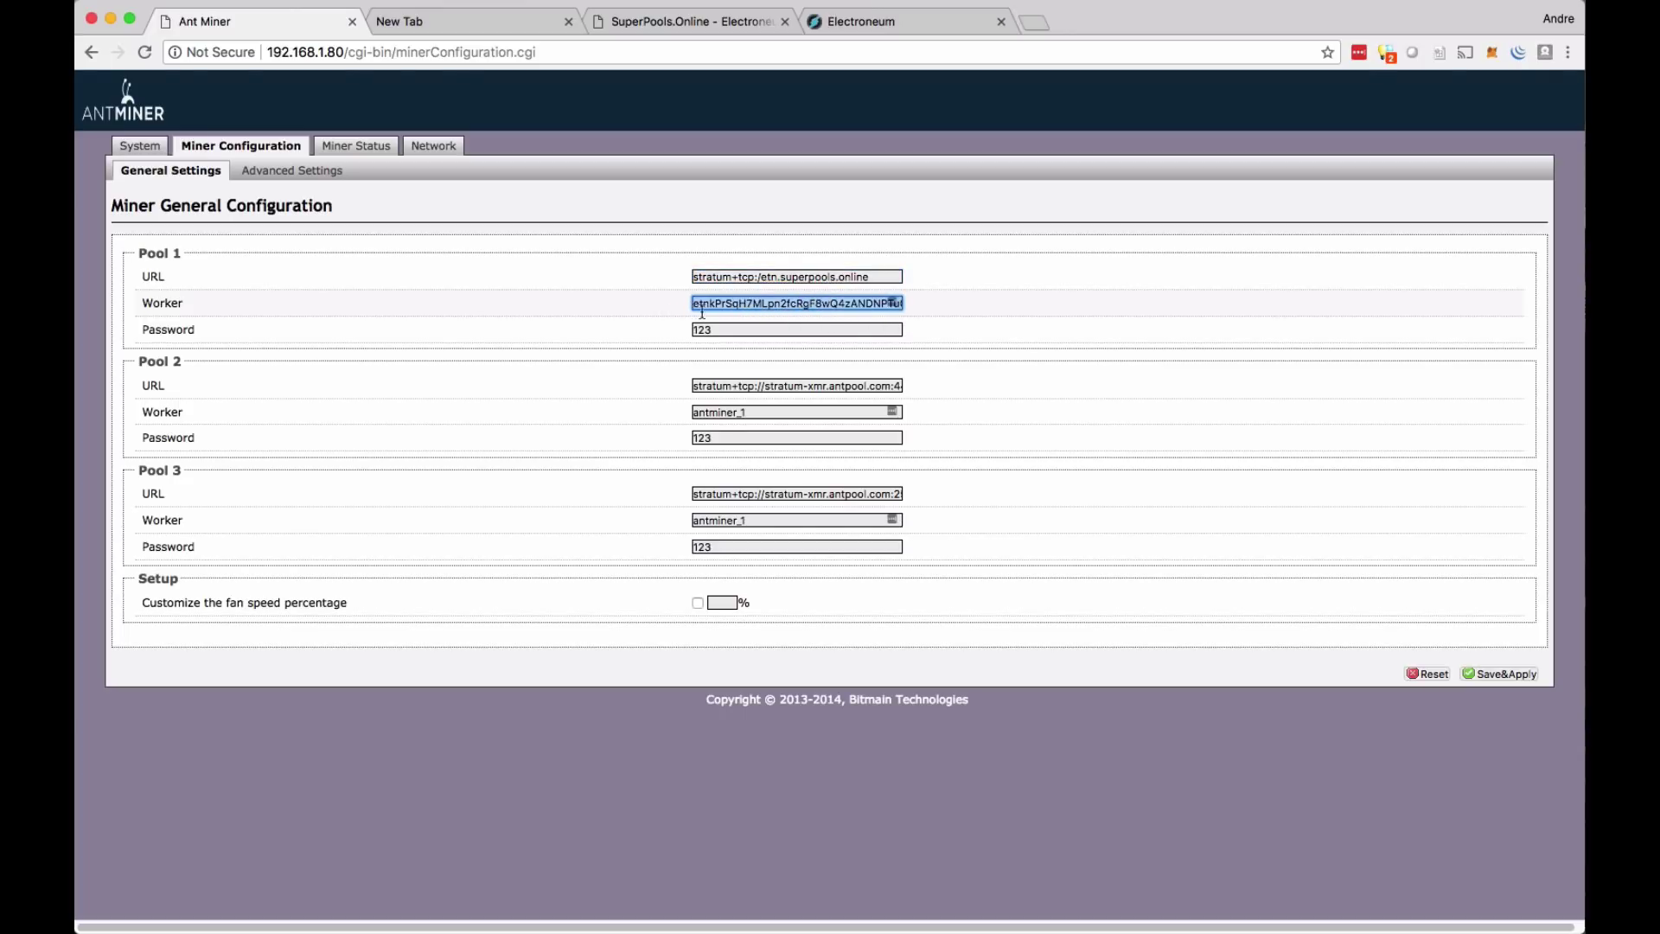
click(711, 304)
- Reload the my.electroneum.com login page in the Electroneum tab
click(846, 22)
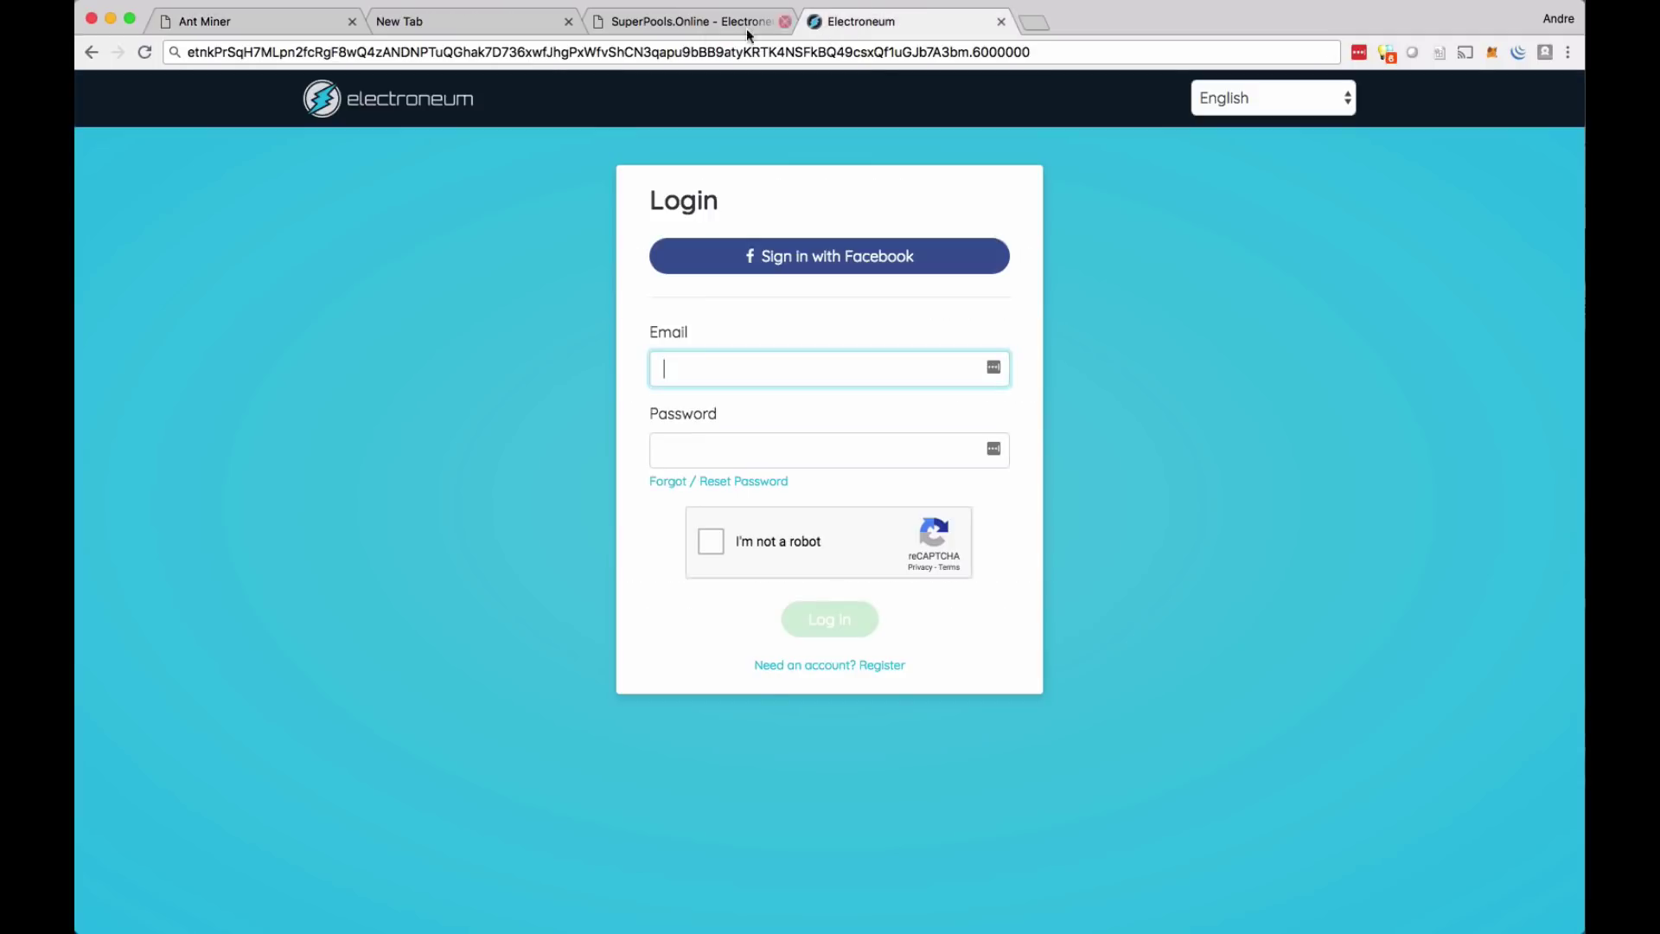
click(414, 54)
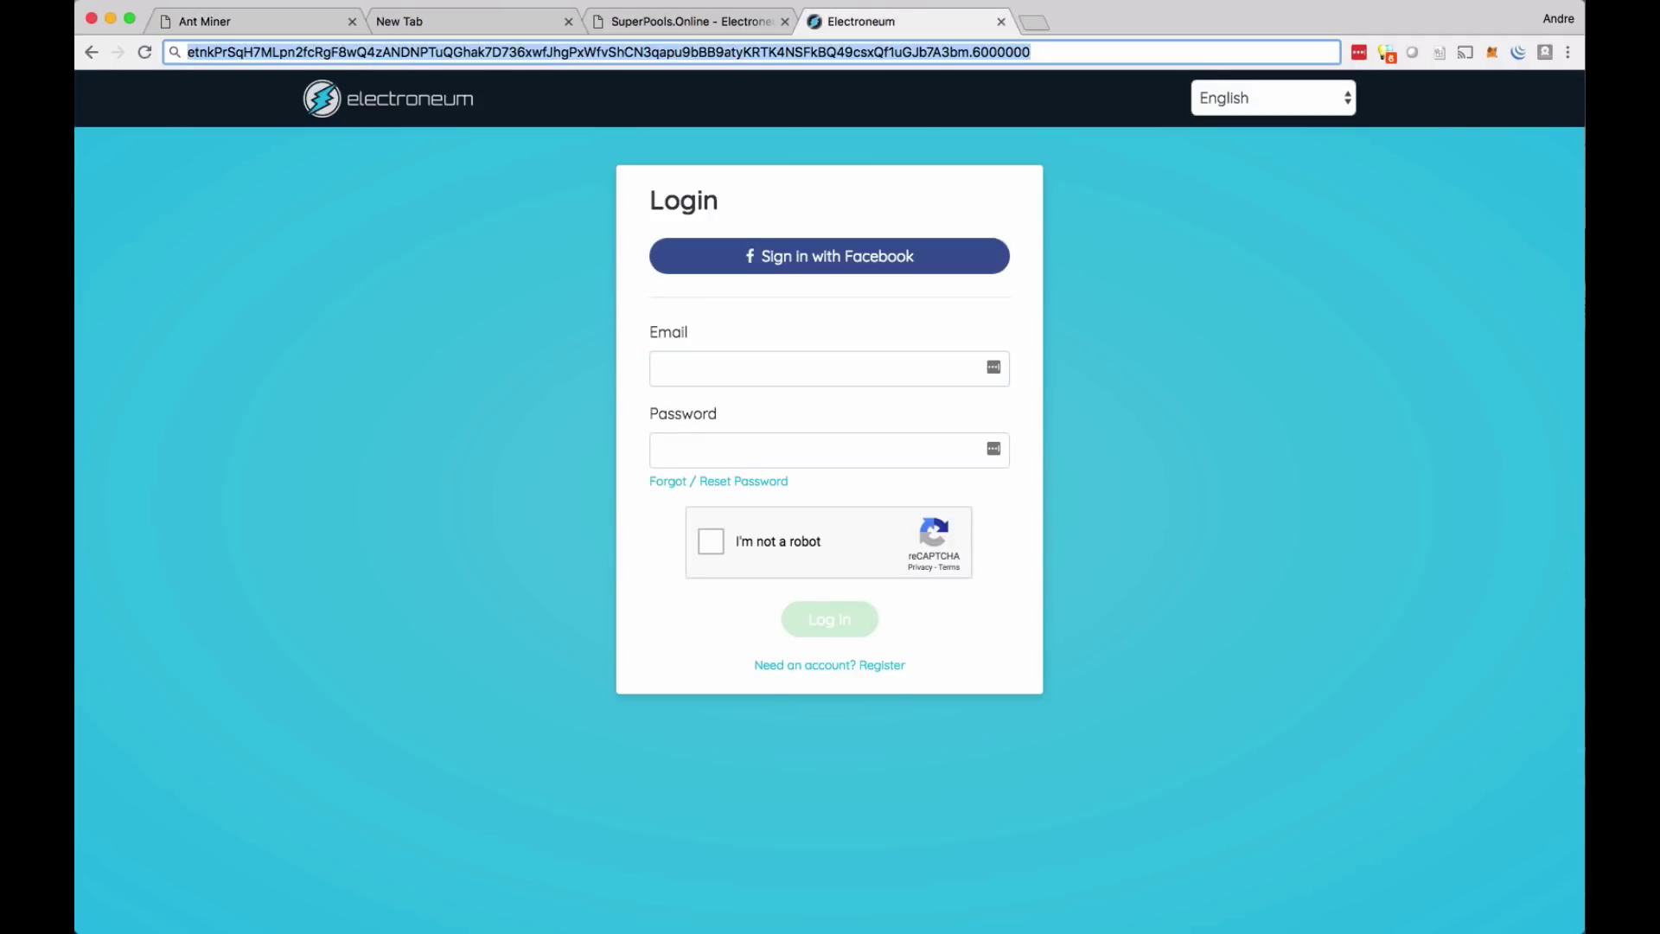
text(my.electroneum.com)
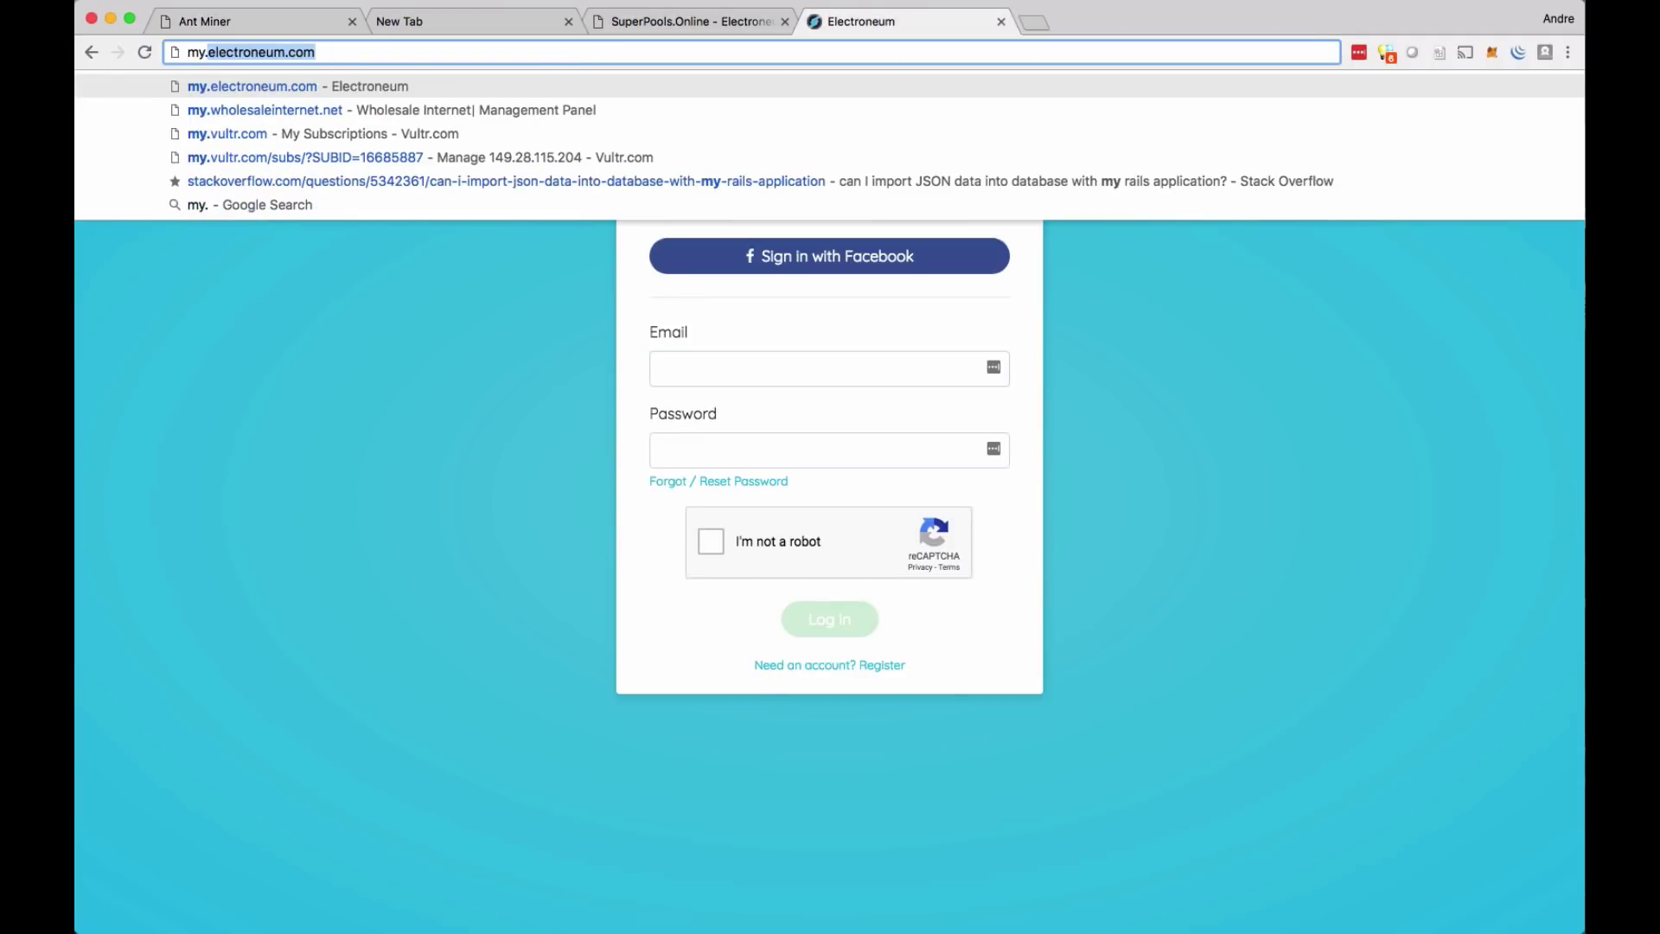
key(Return)
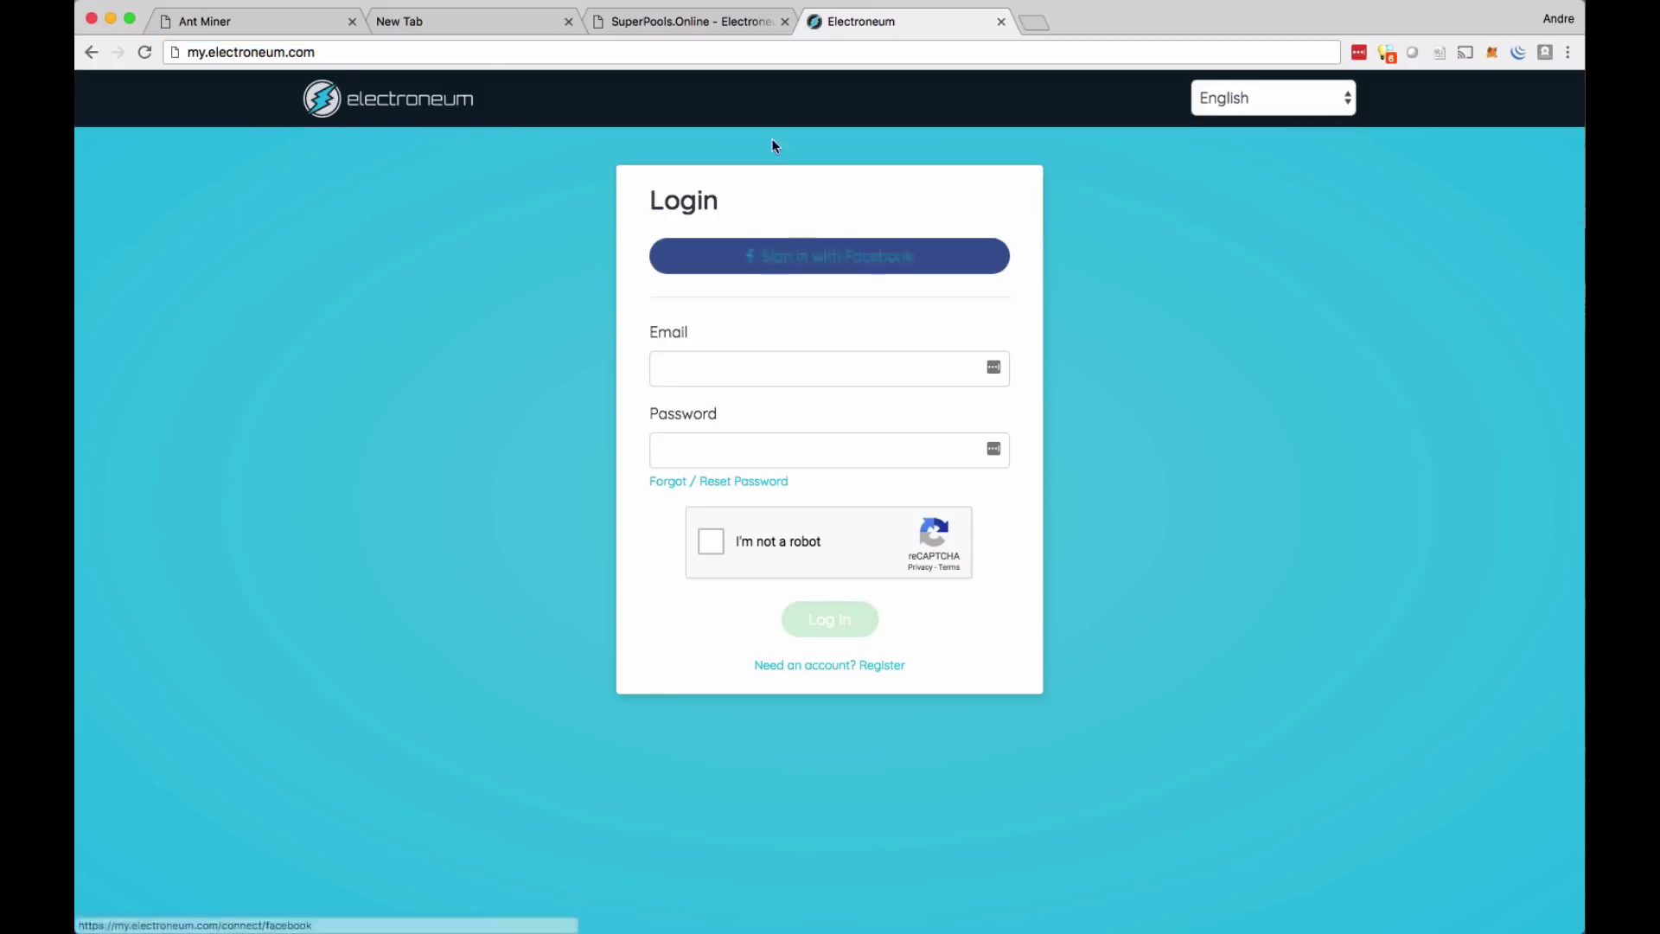
click(330, 53)
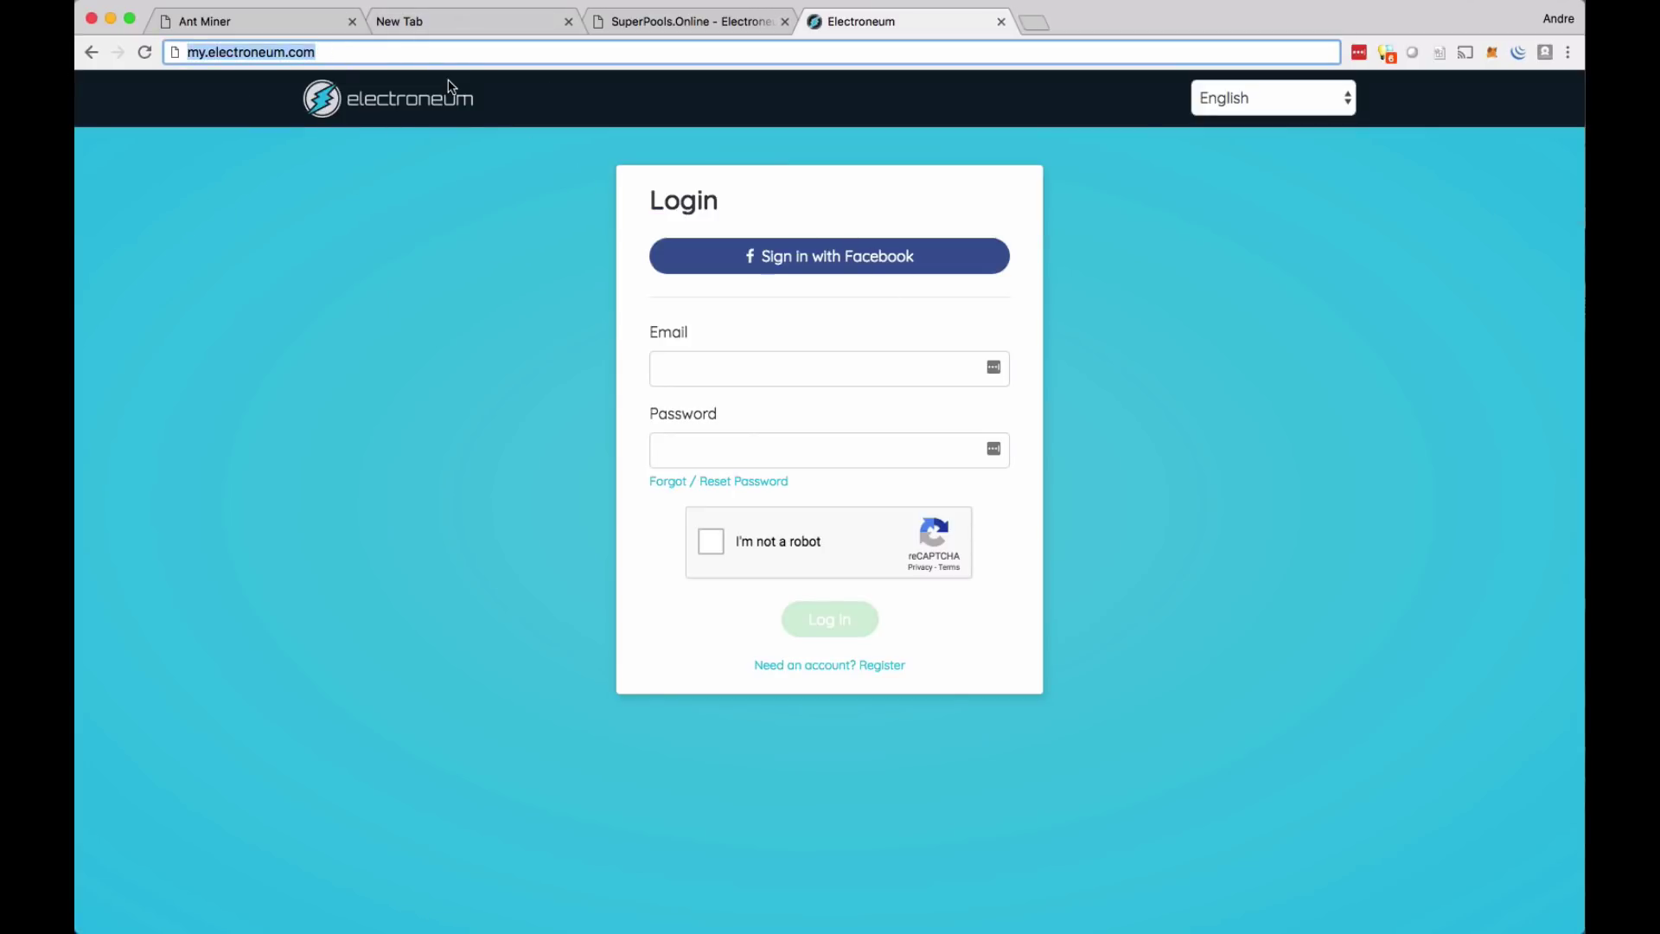
click(295, 35)
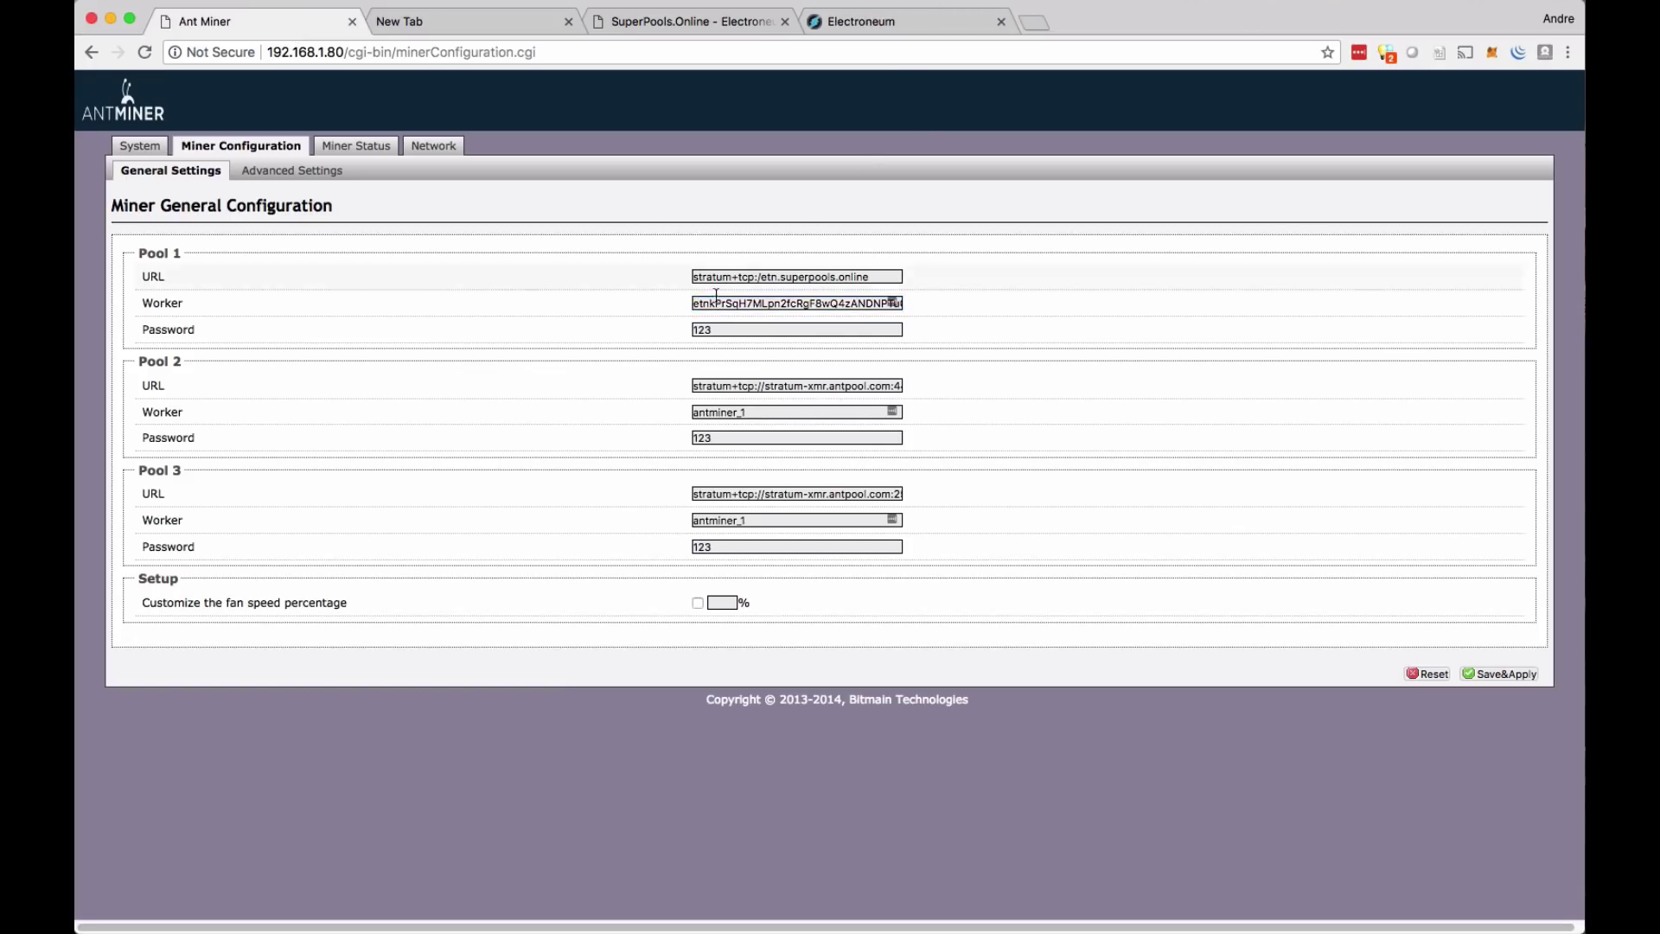
- Append the difficulty suffix .6000000 to the wallet address in the Pool 1 Worker field
drag(725, 309, 925, 312)
click(811, 303)
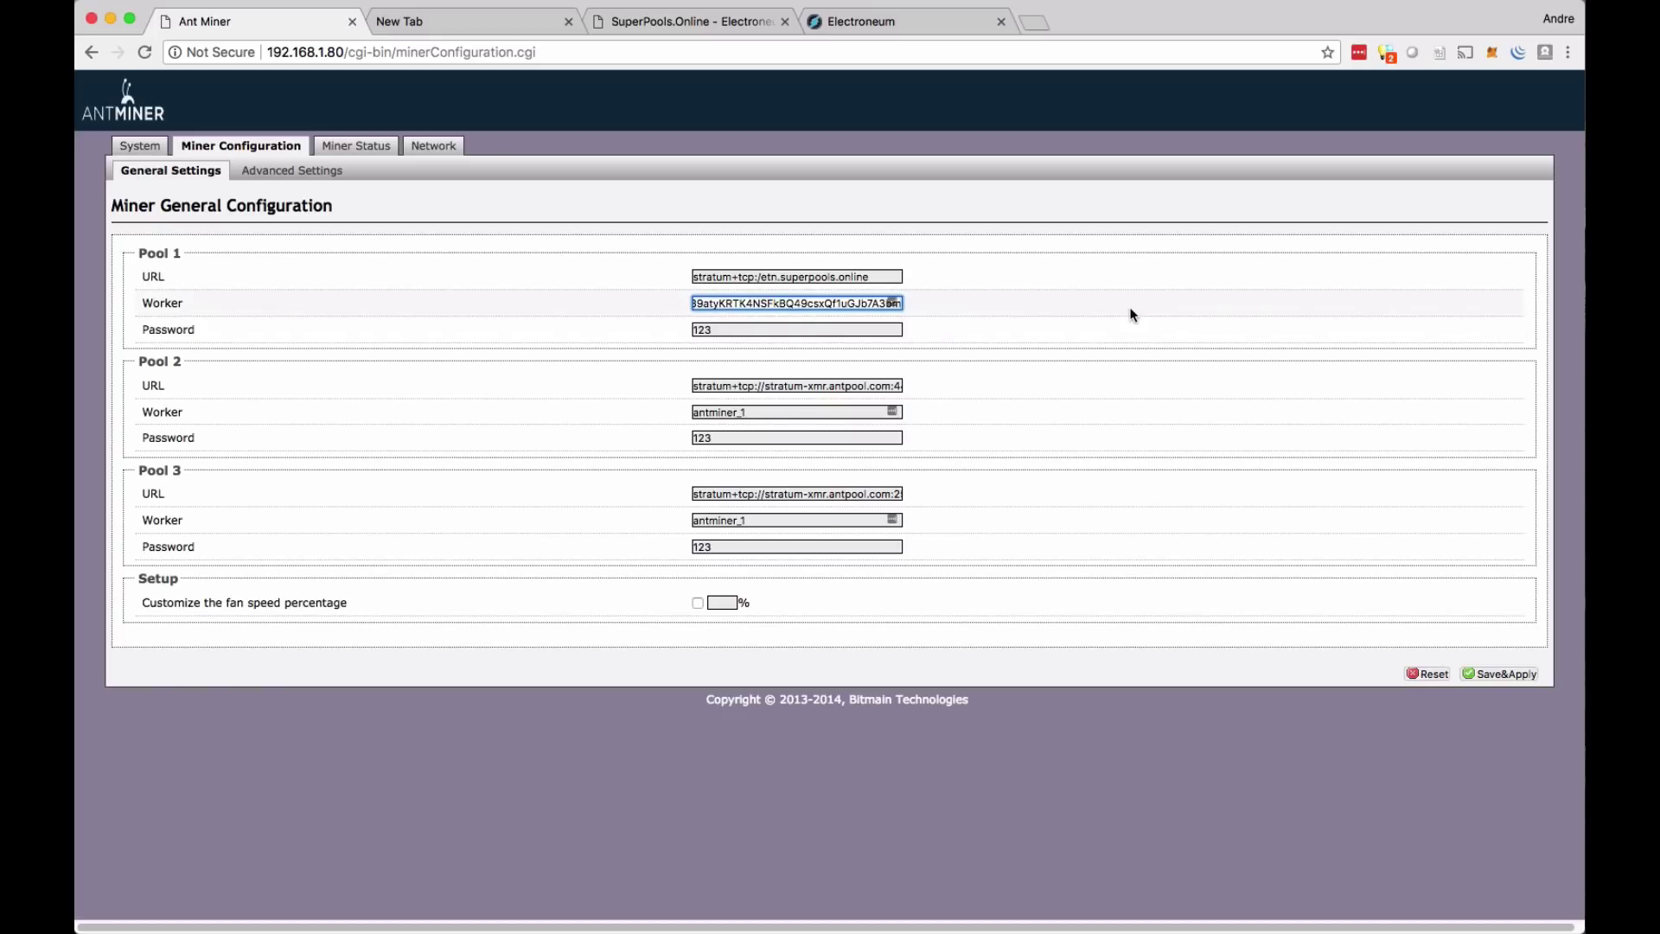
text(.)
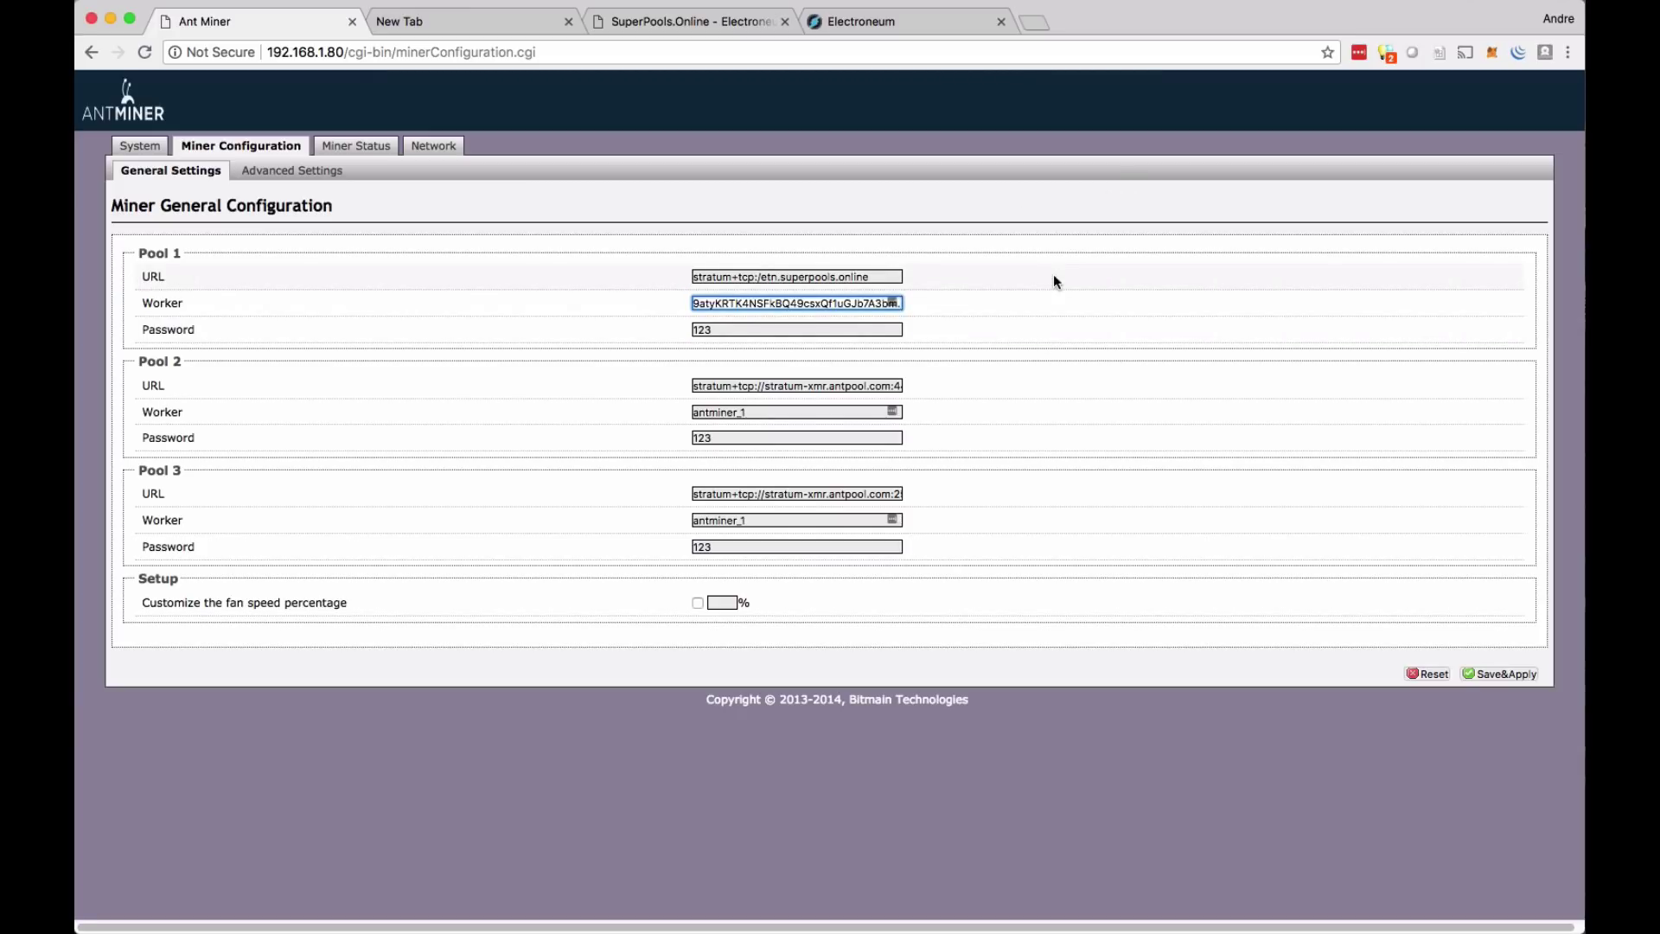
text(6000000)
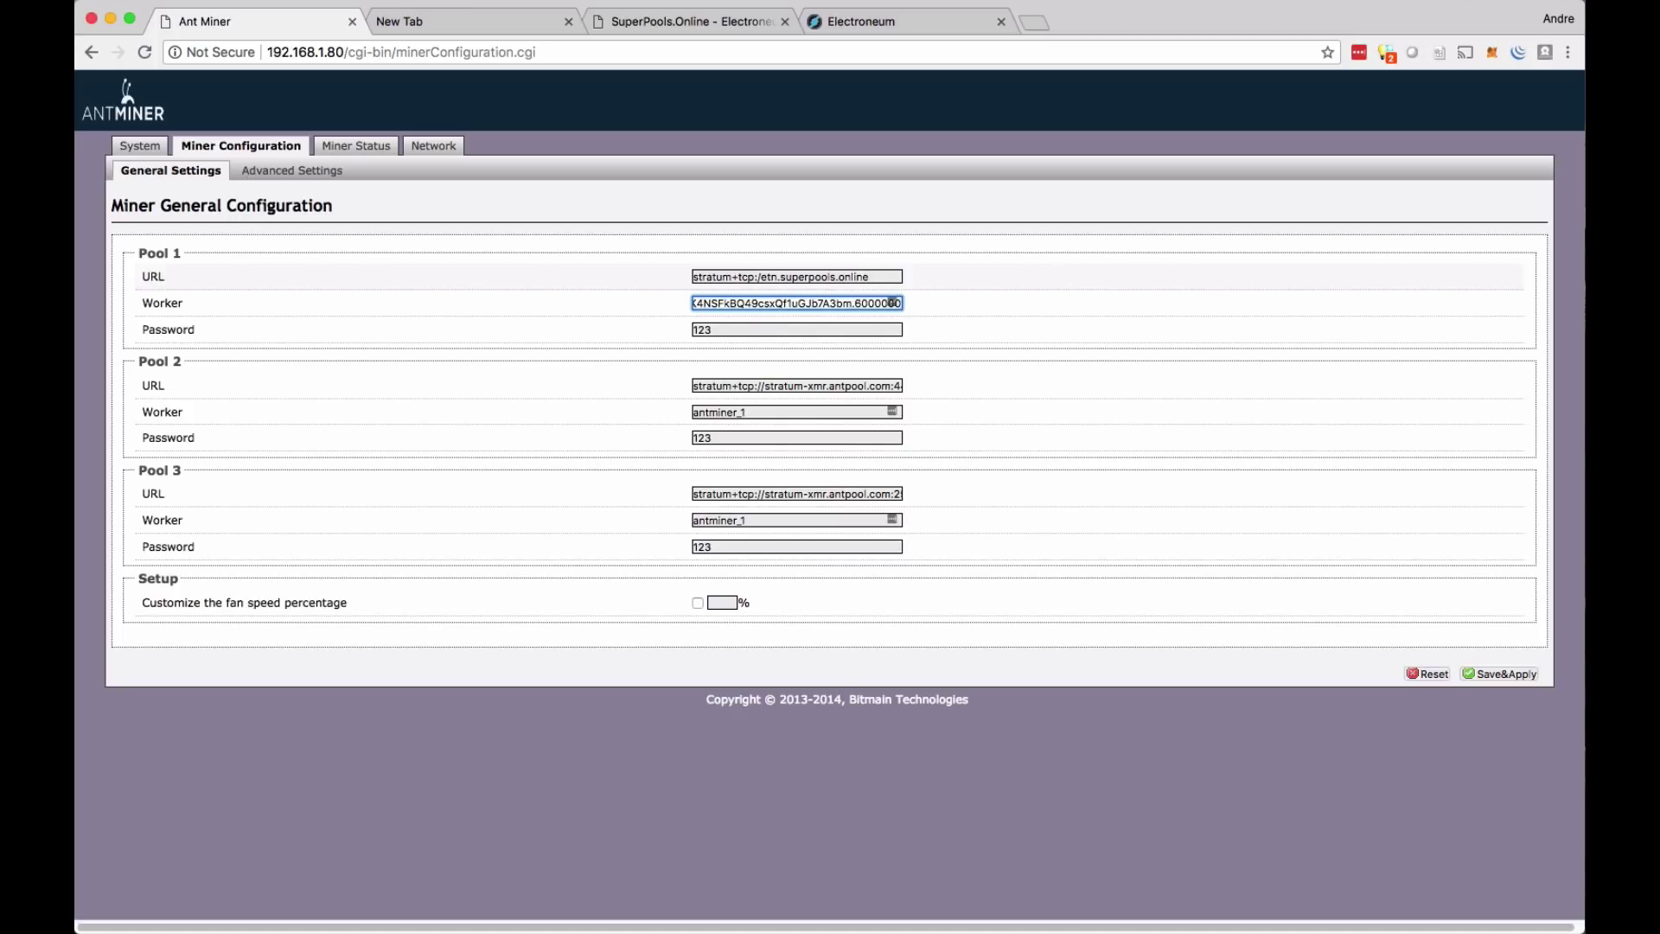
double_click(857, 305)
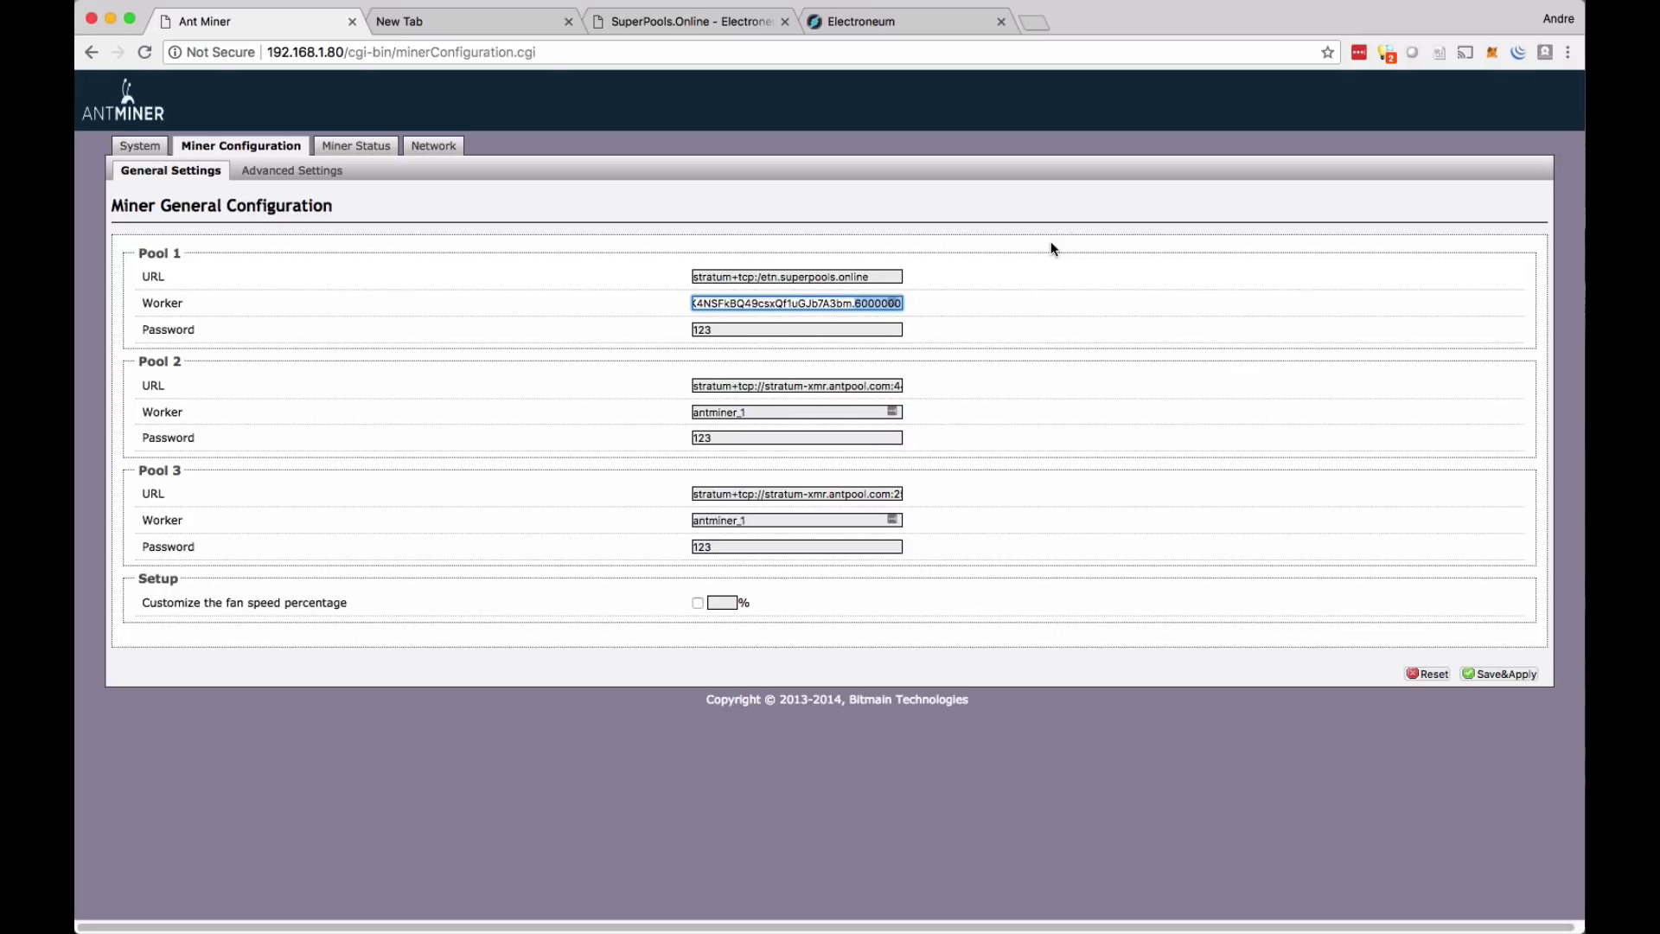
key(Tab)
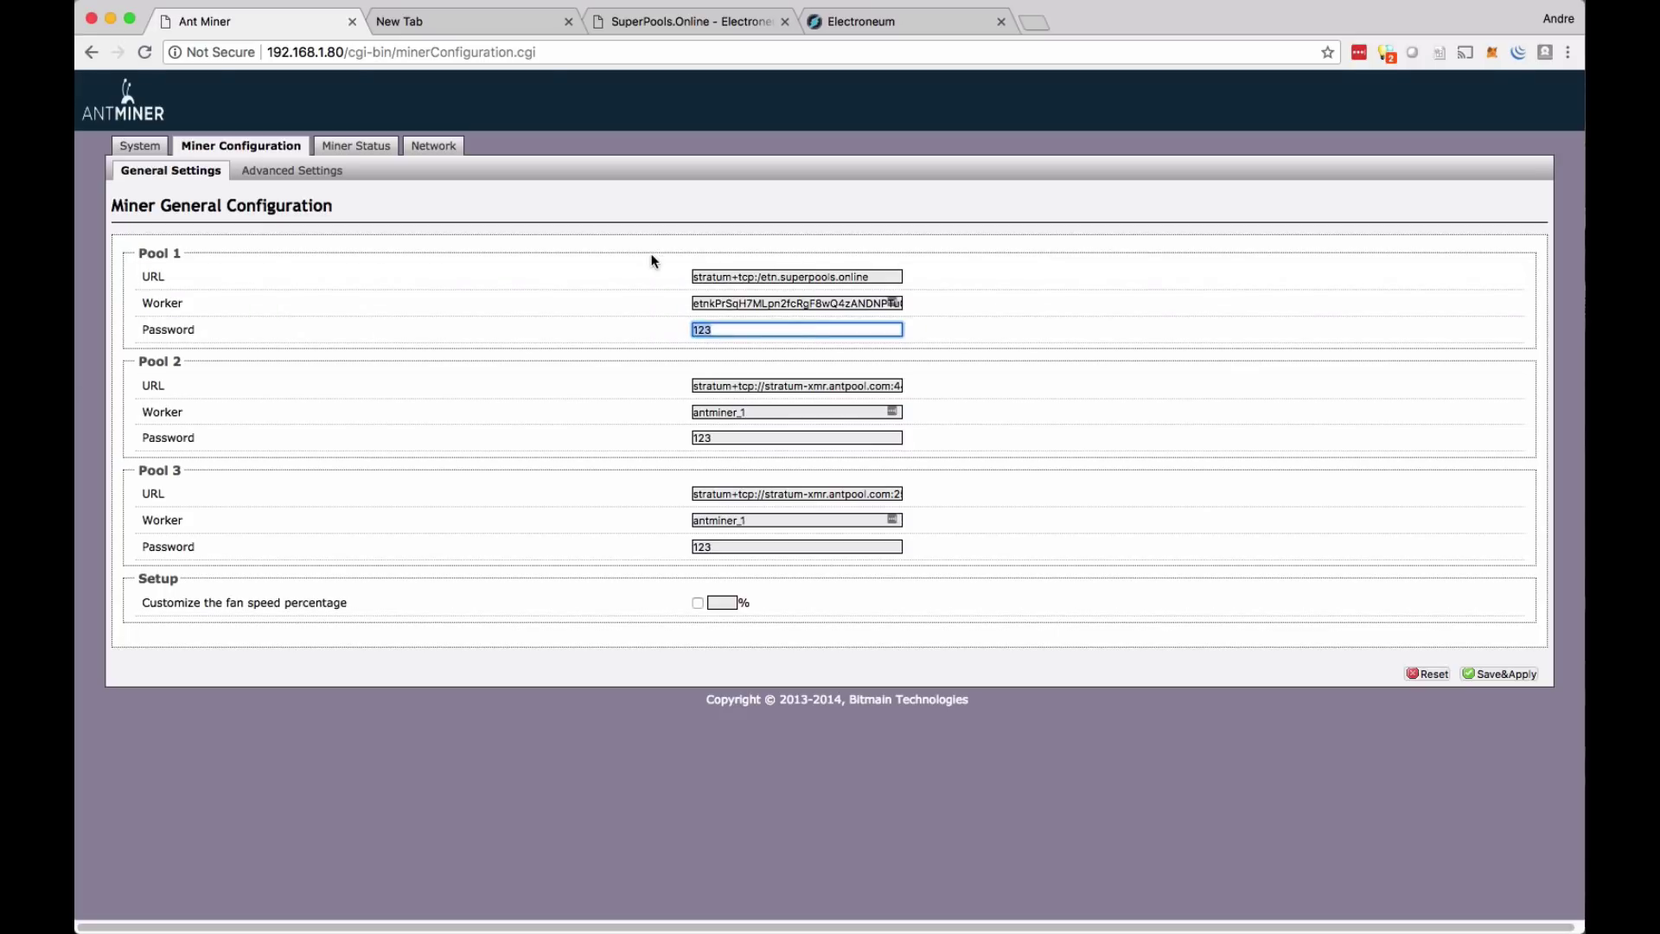
- Replace the old Pool 1 password, save and apply the settings, then review the Pool 1 URL
key(BackSpace)
click(1489, 674)
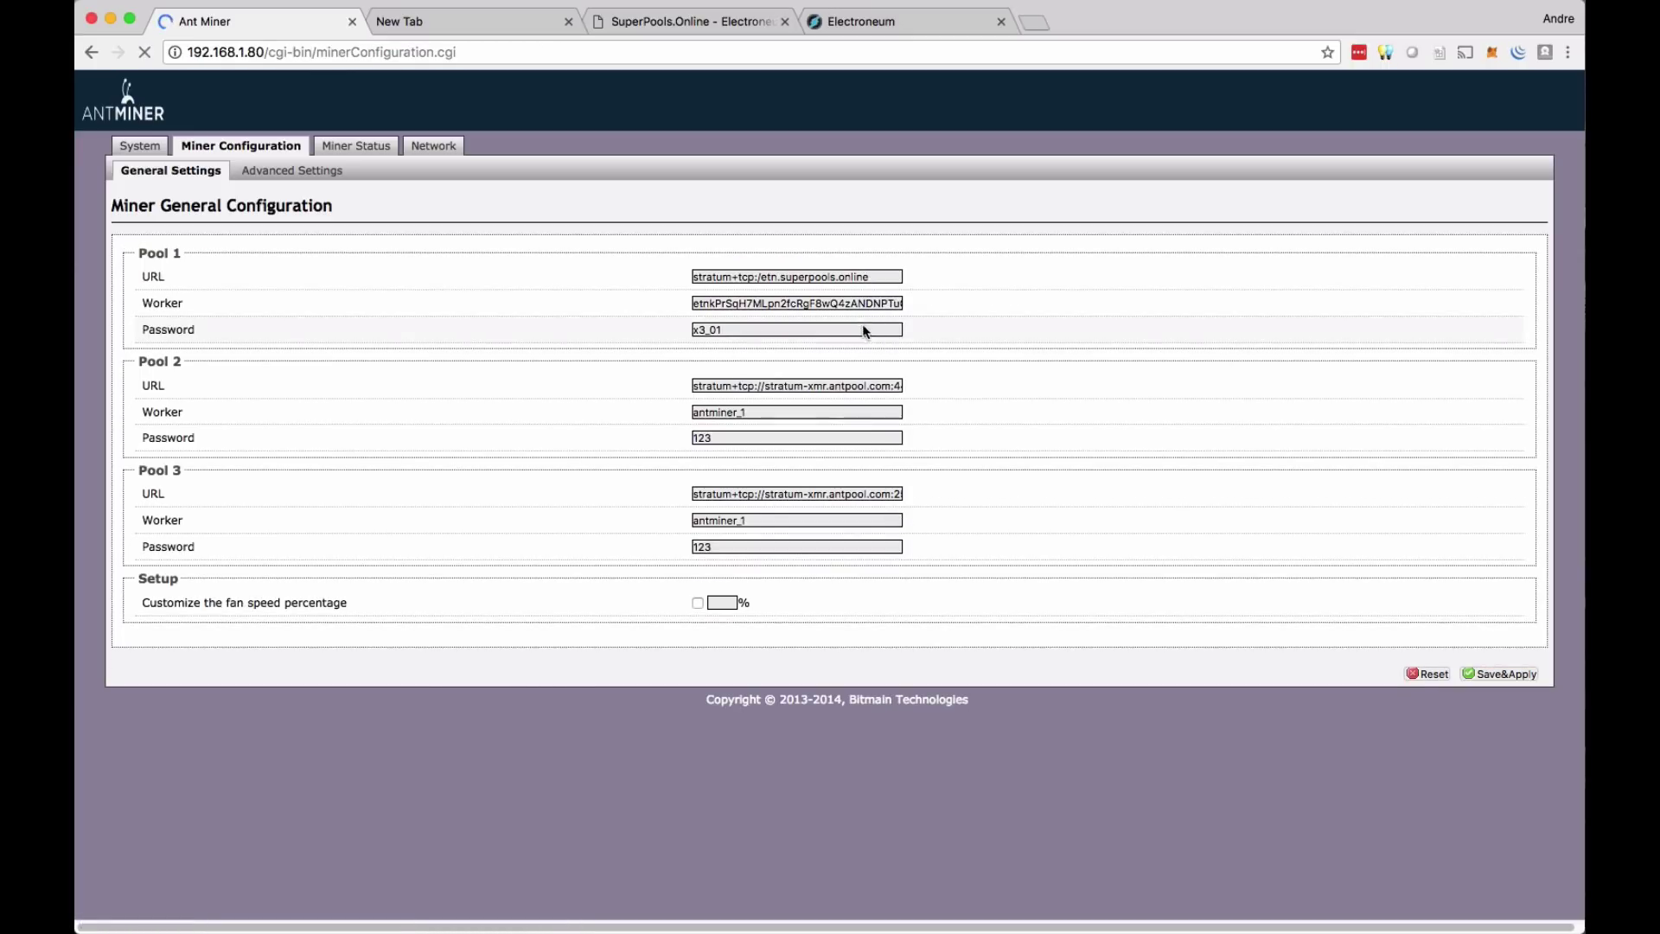
click(716, 278)
drag(716, 277, 869, 278)
click(879, 282)
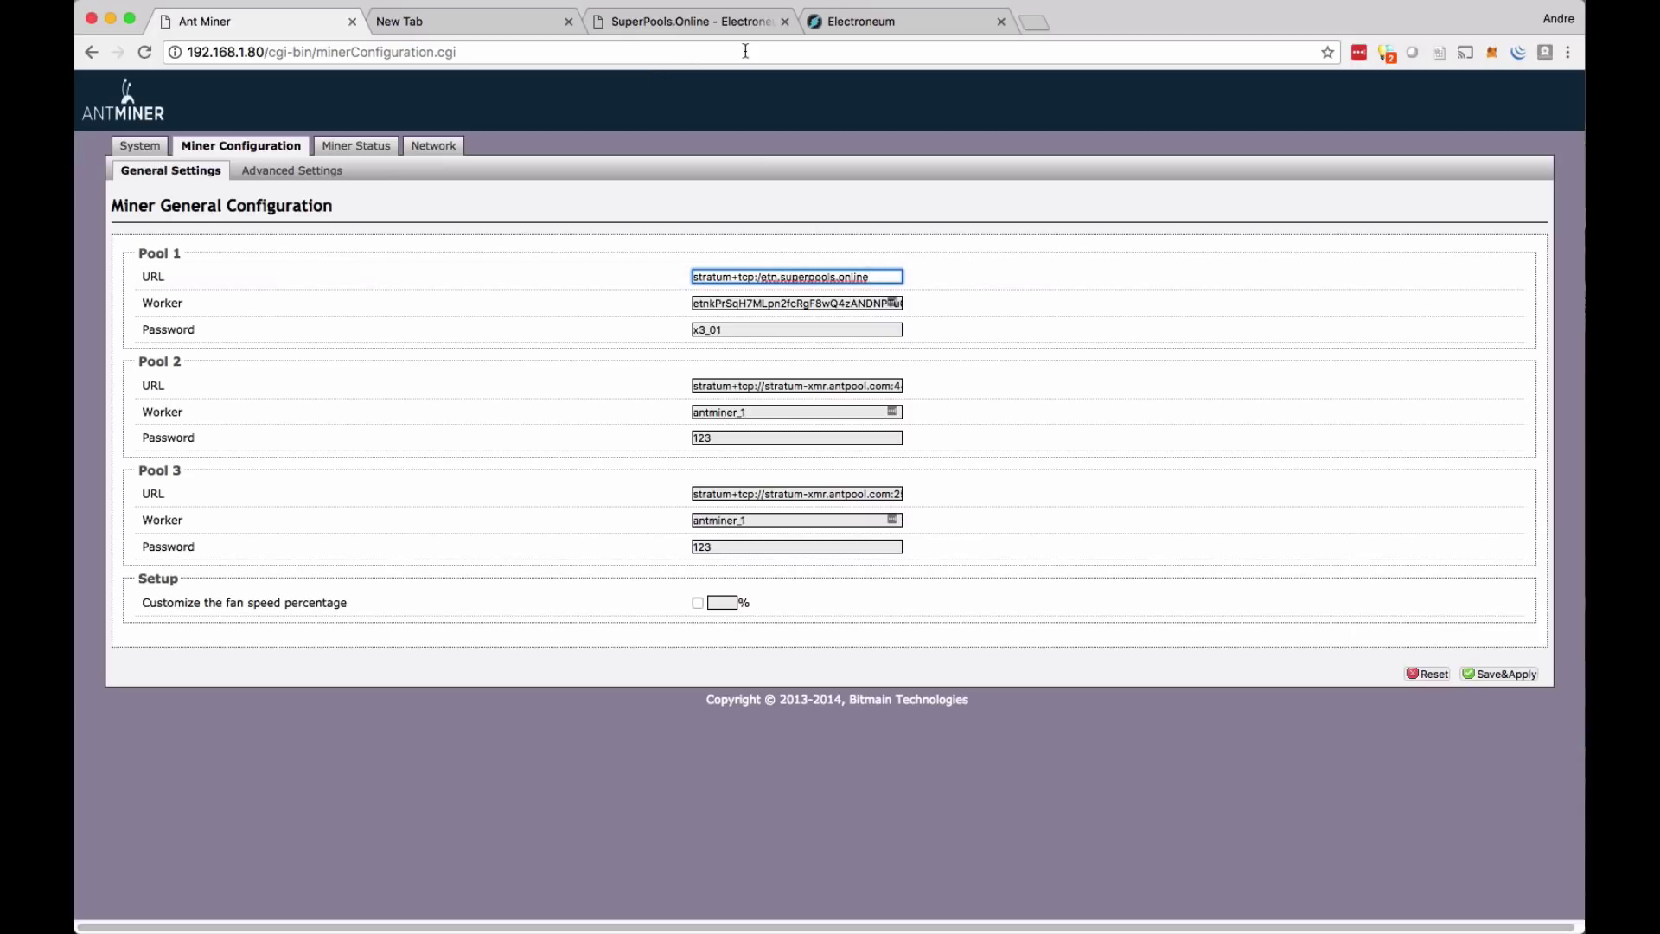
- Check SuperPools' Antminer X3 port 9999 and append :9999 to the Pool 1 URL
click(727, 26)
drag(988, 283, 961, 282)
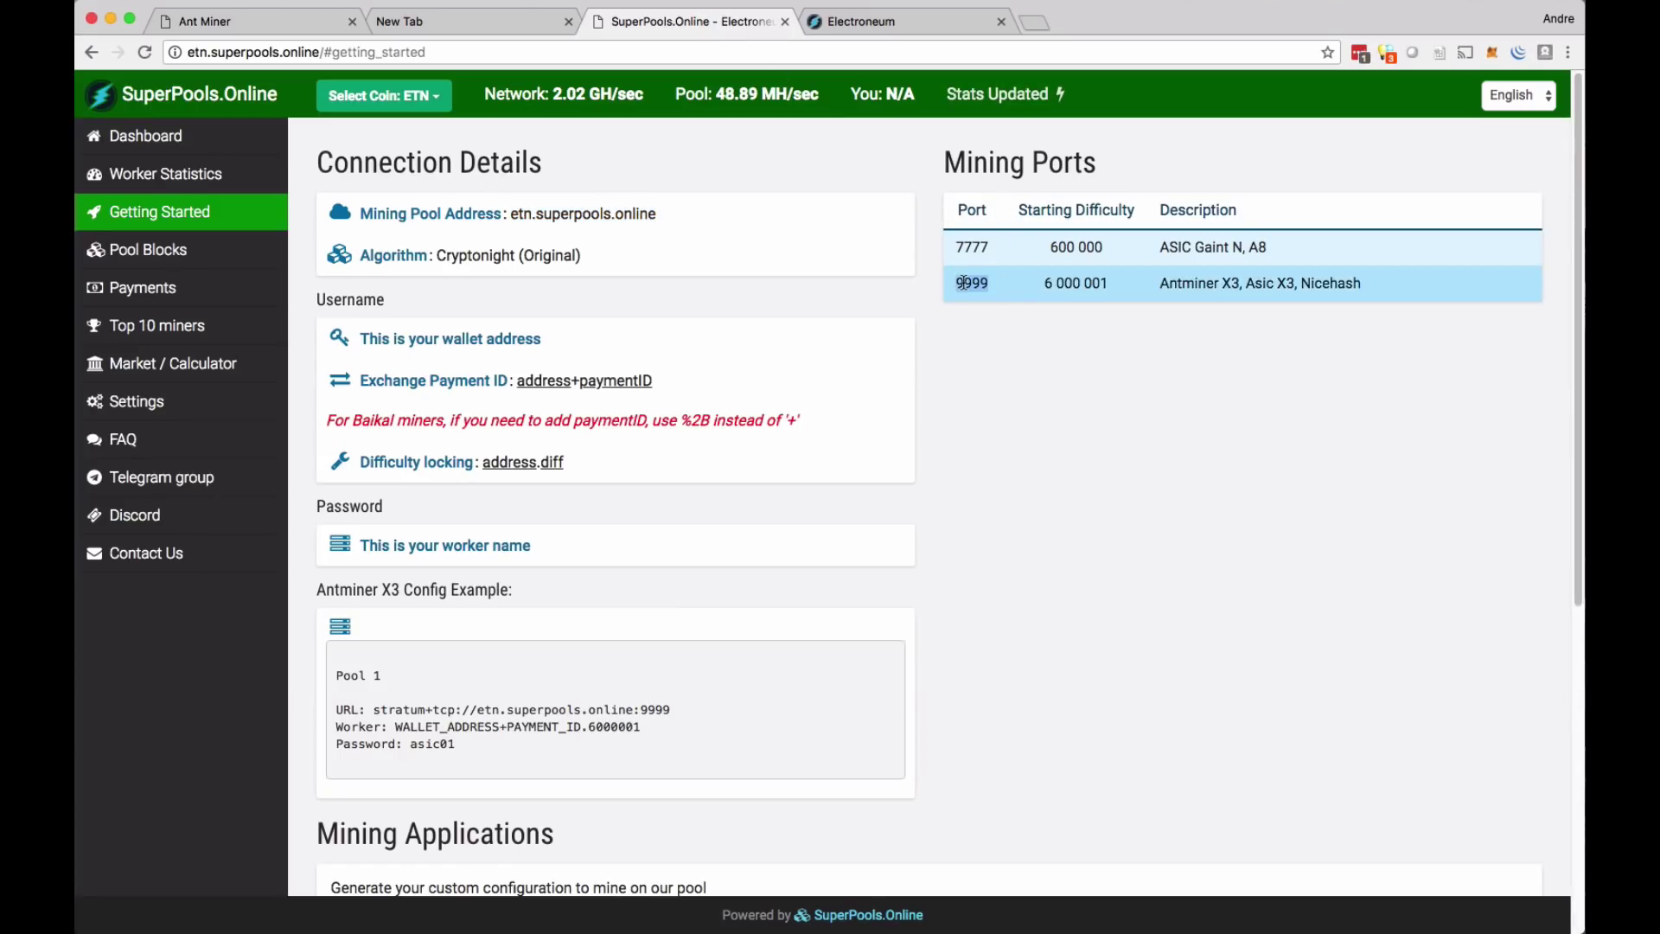
drag(1185, 288, 1229, 290)
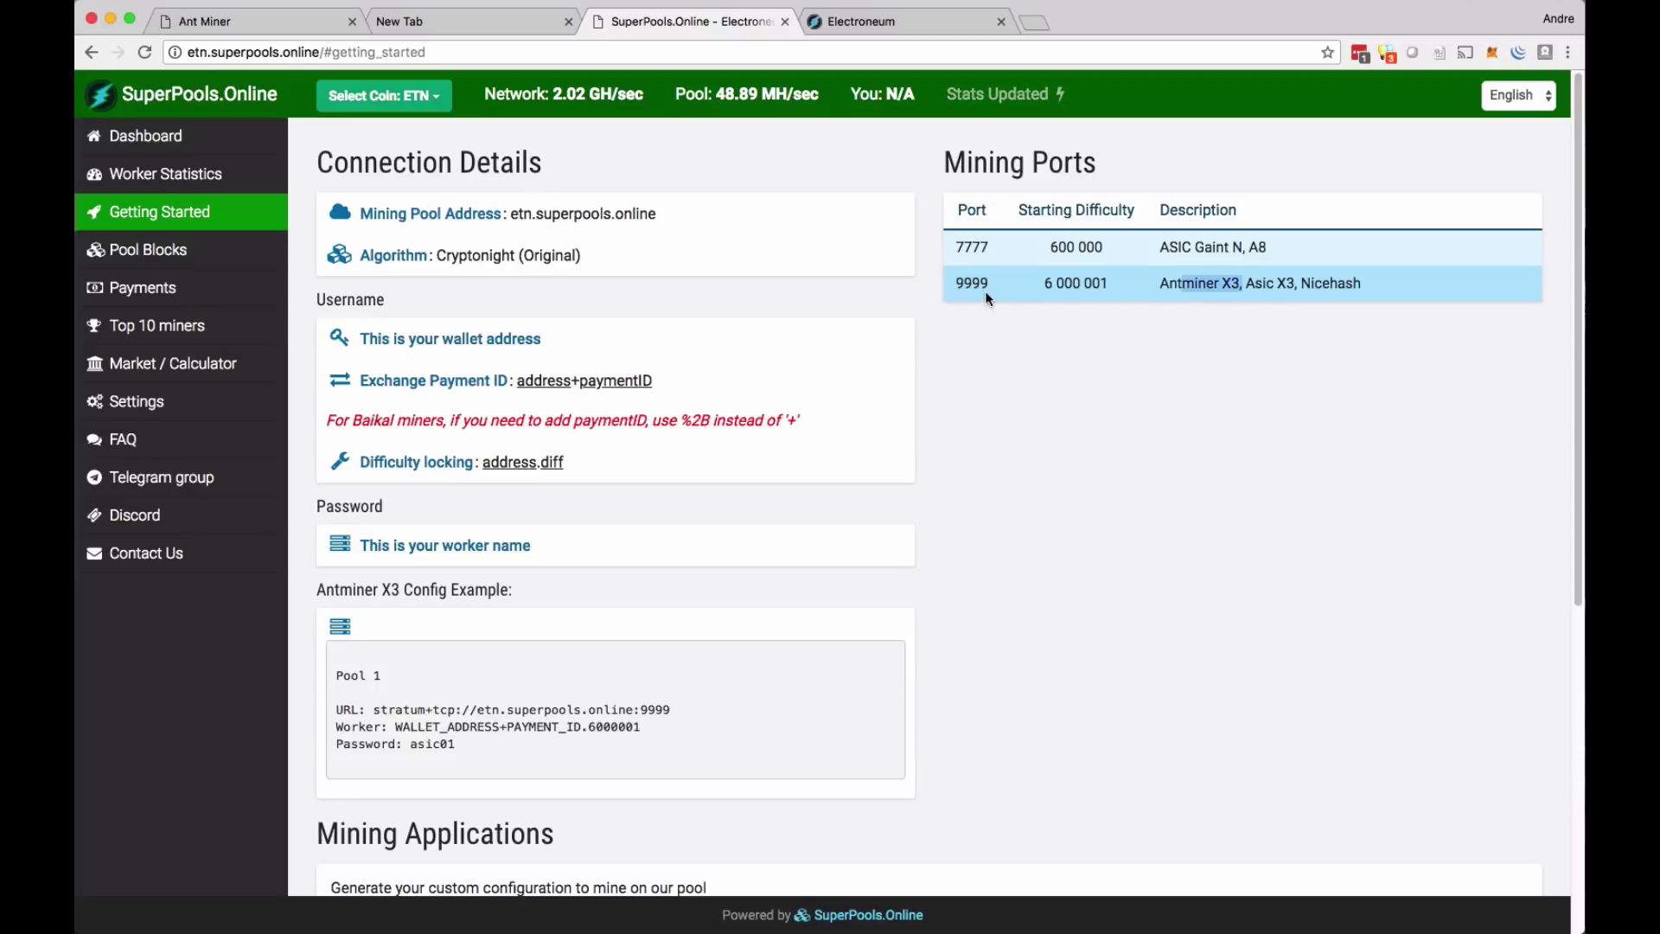
click(308, 24)
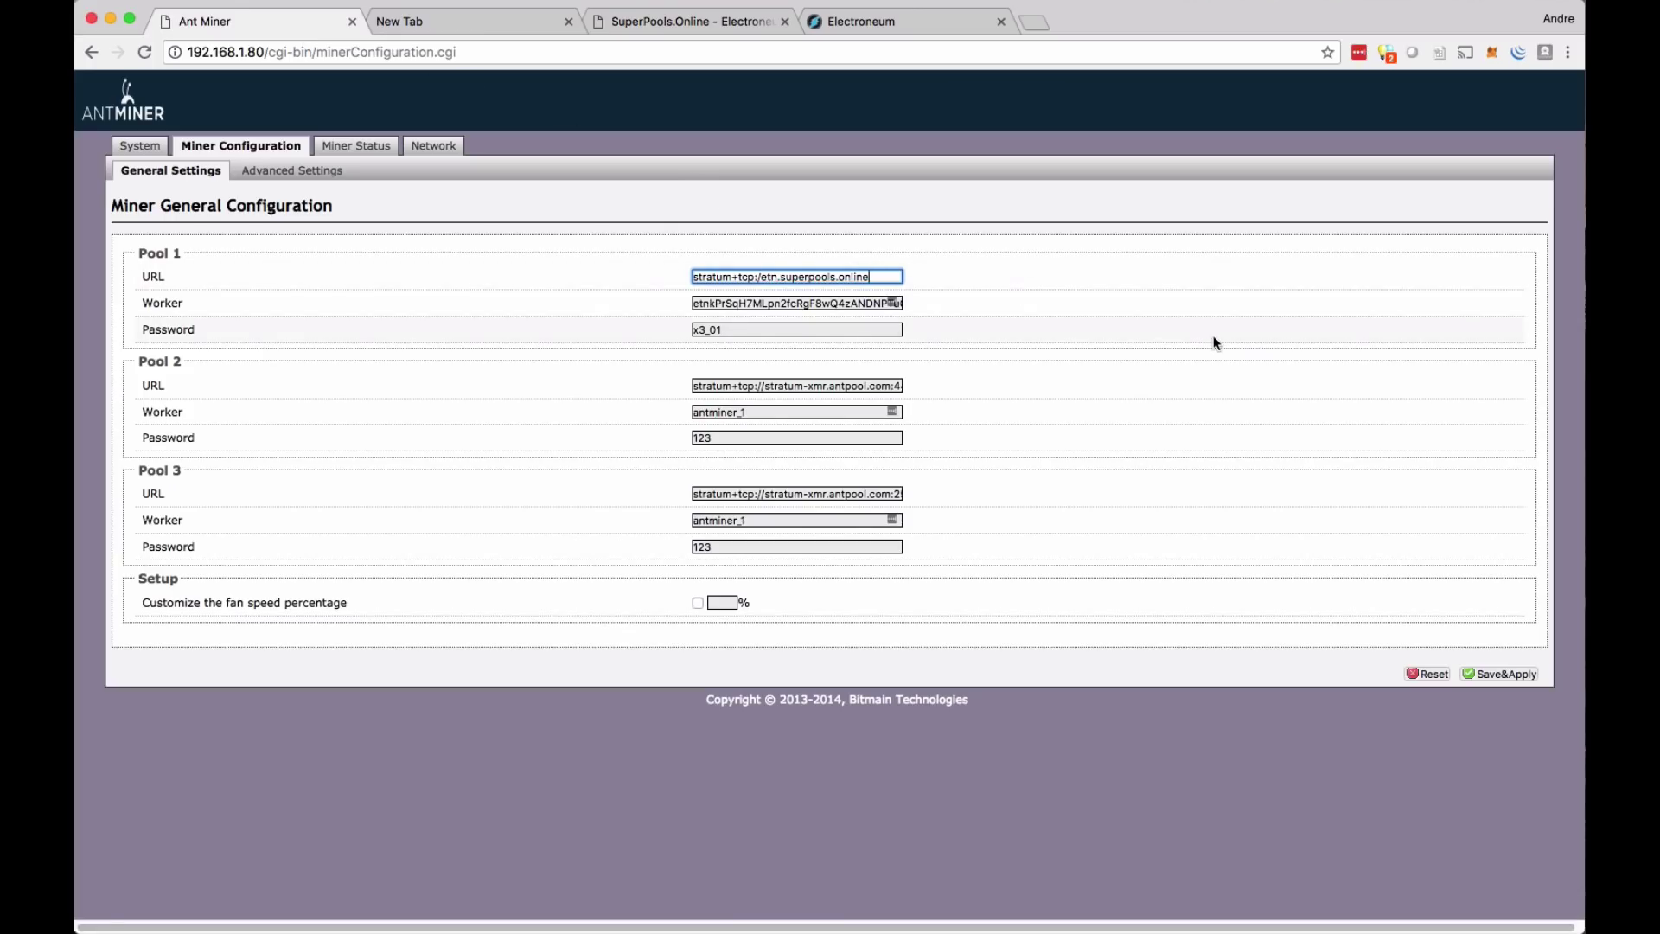
text(:99)
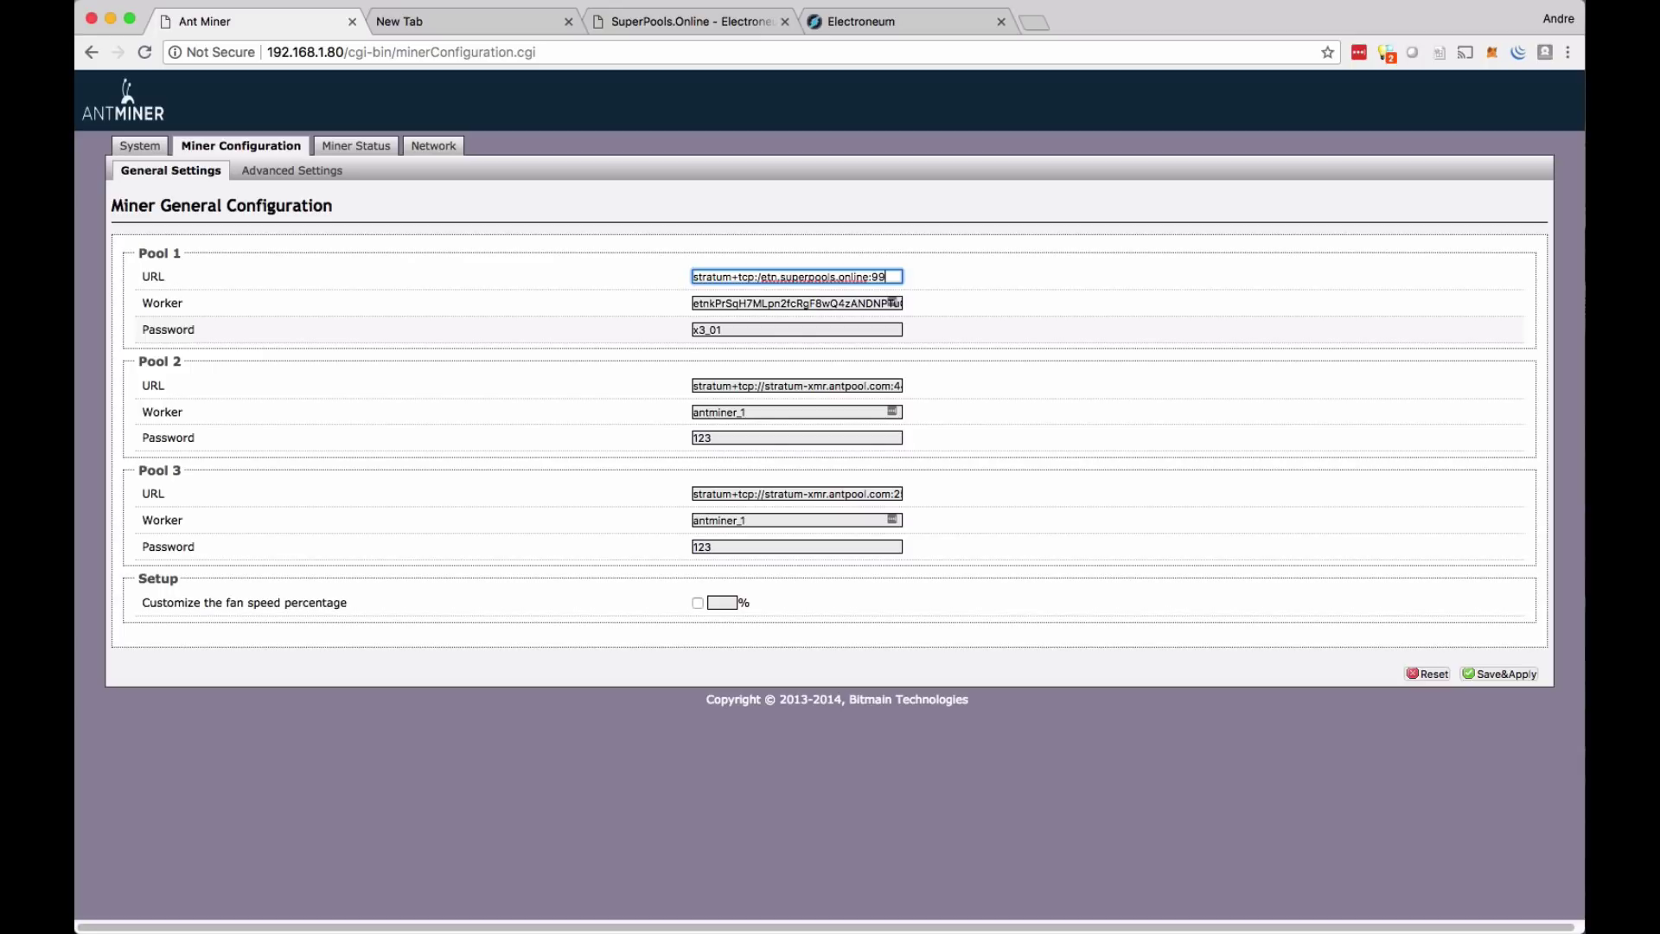
text(99)
- Paste the Electroneum wallet address into the Pool 1 Worker field and save and apply
key(Tab)
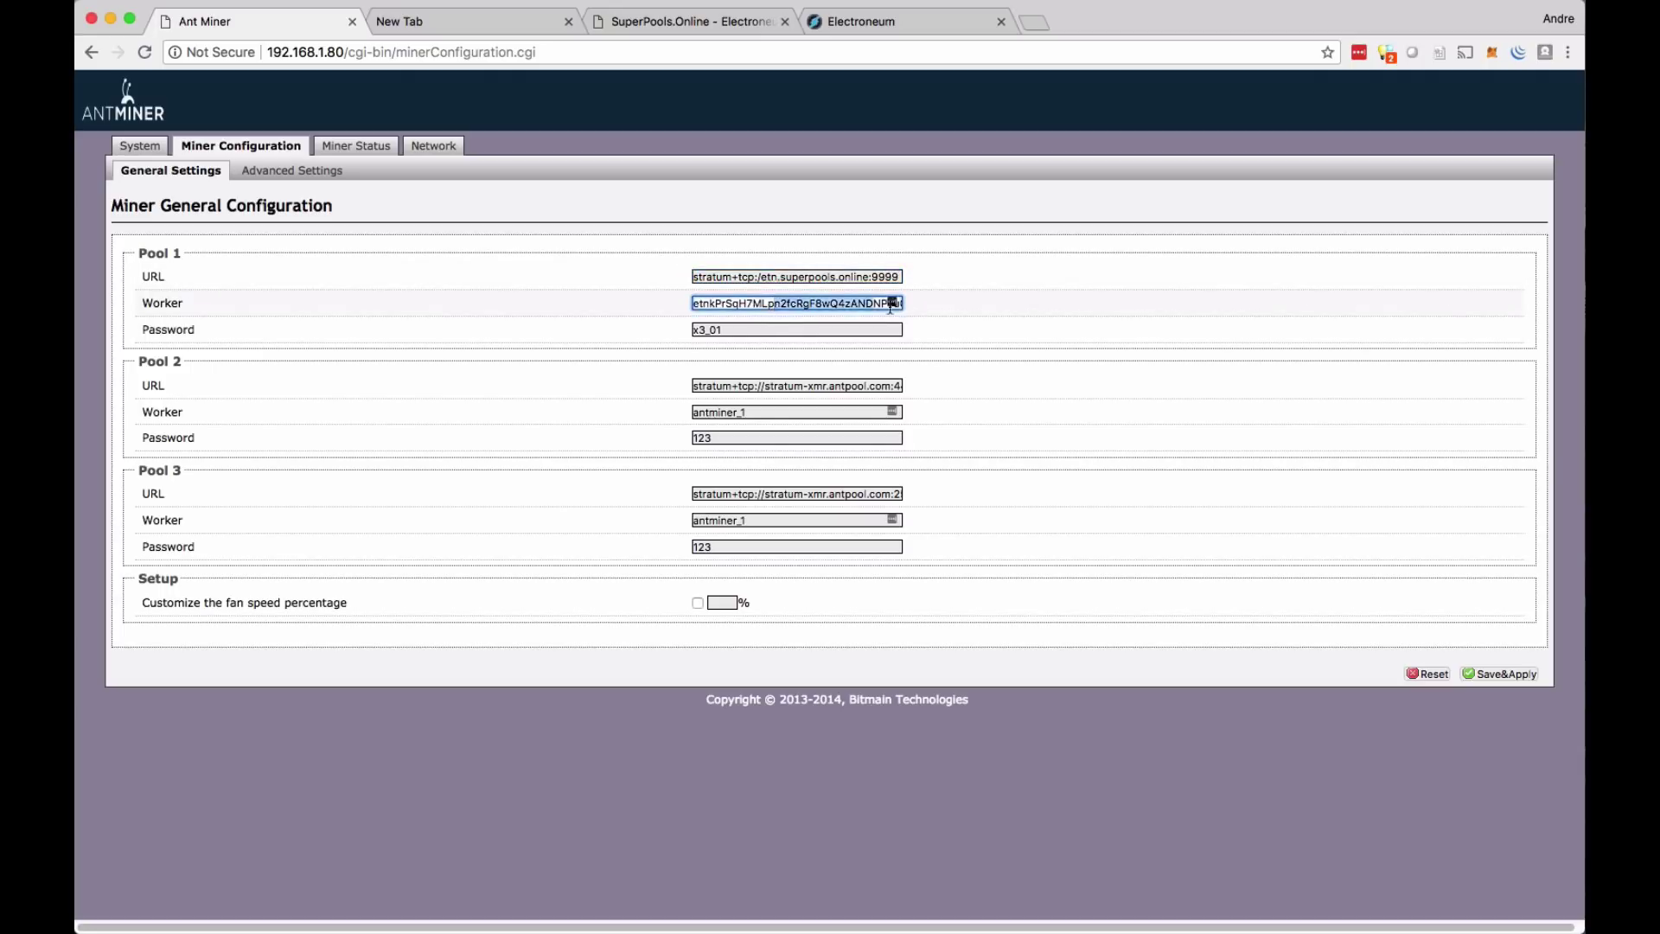
key(super+v)
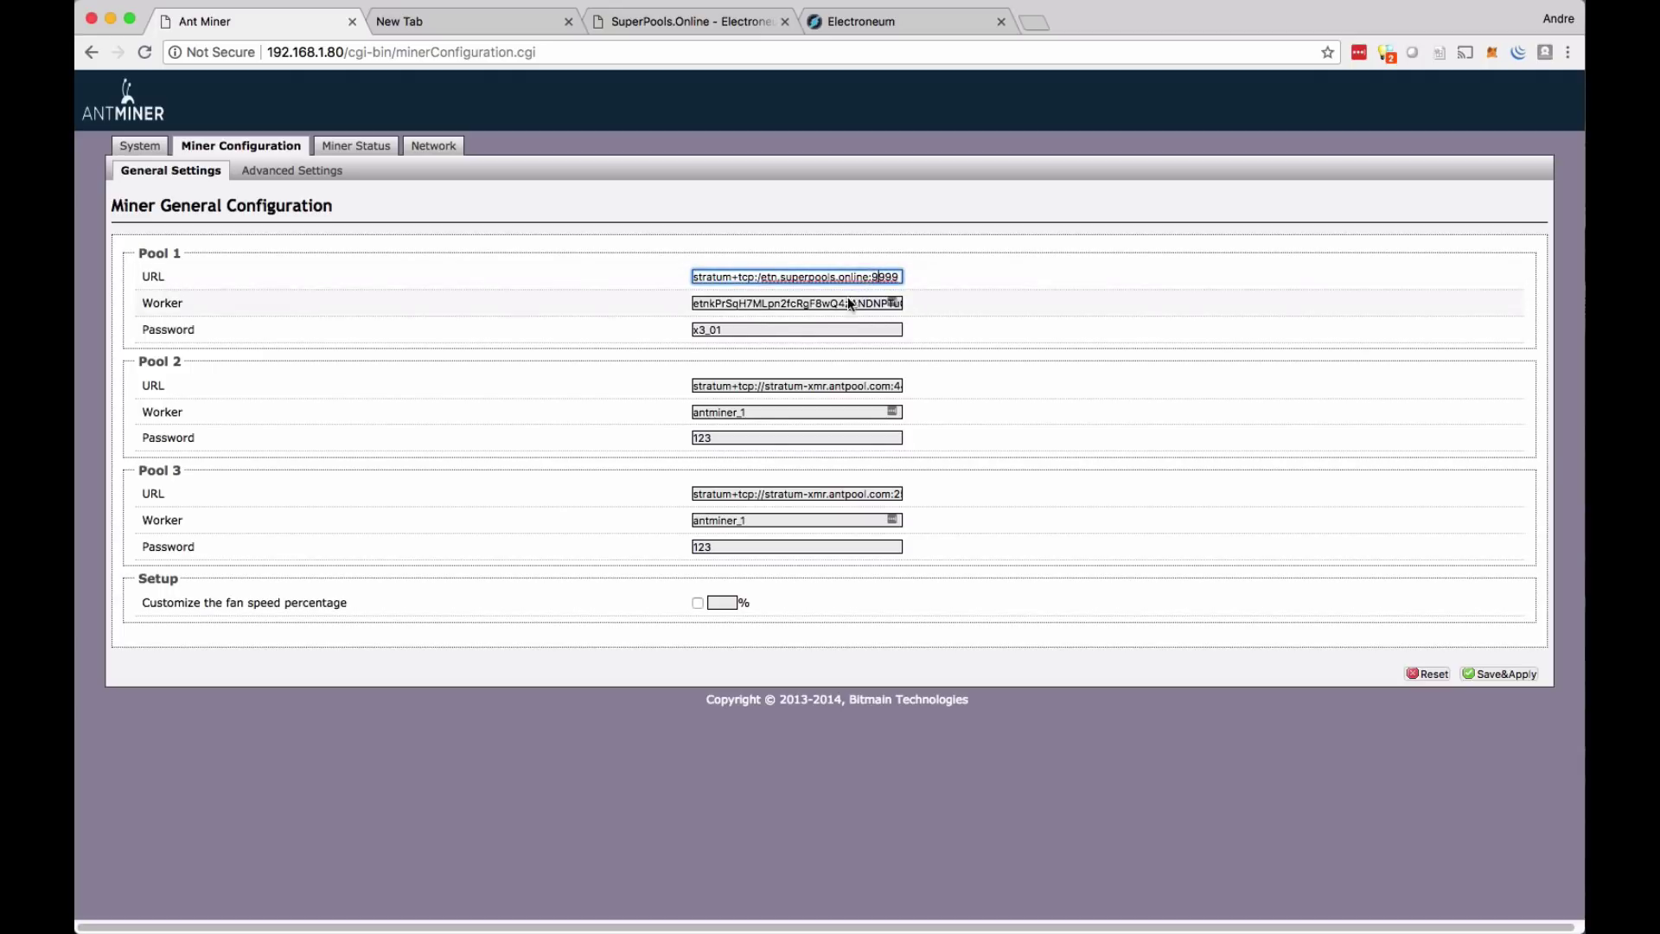
key(super+a)
key(Right)
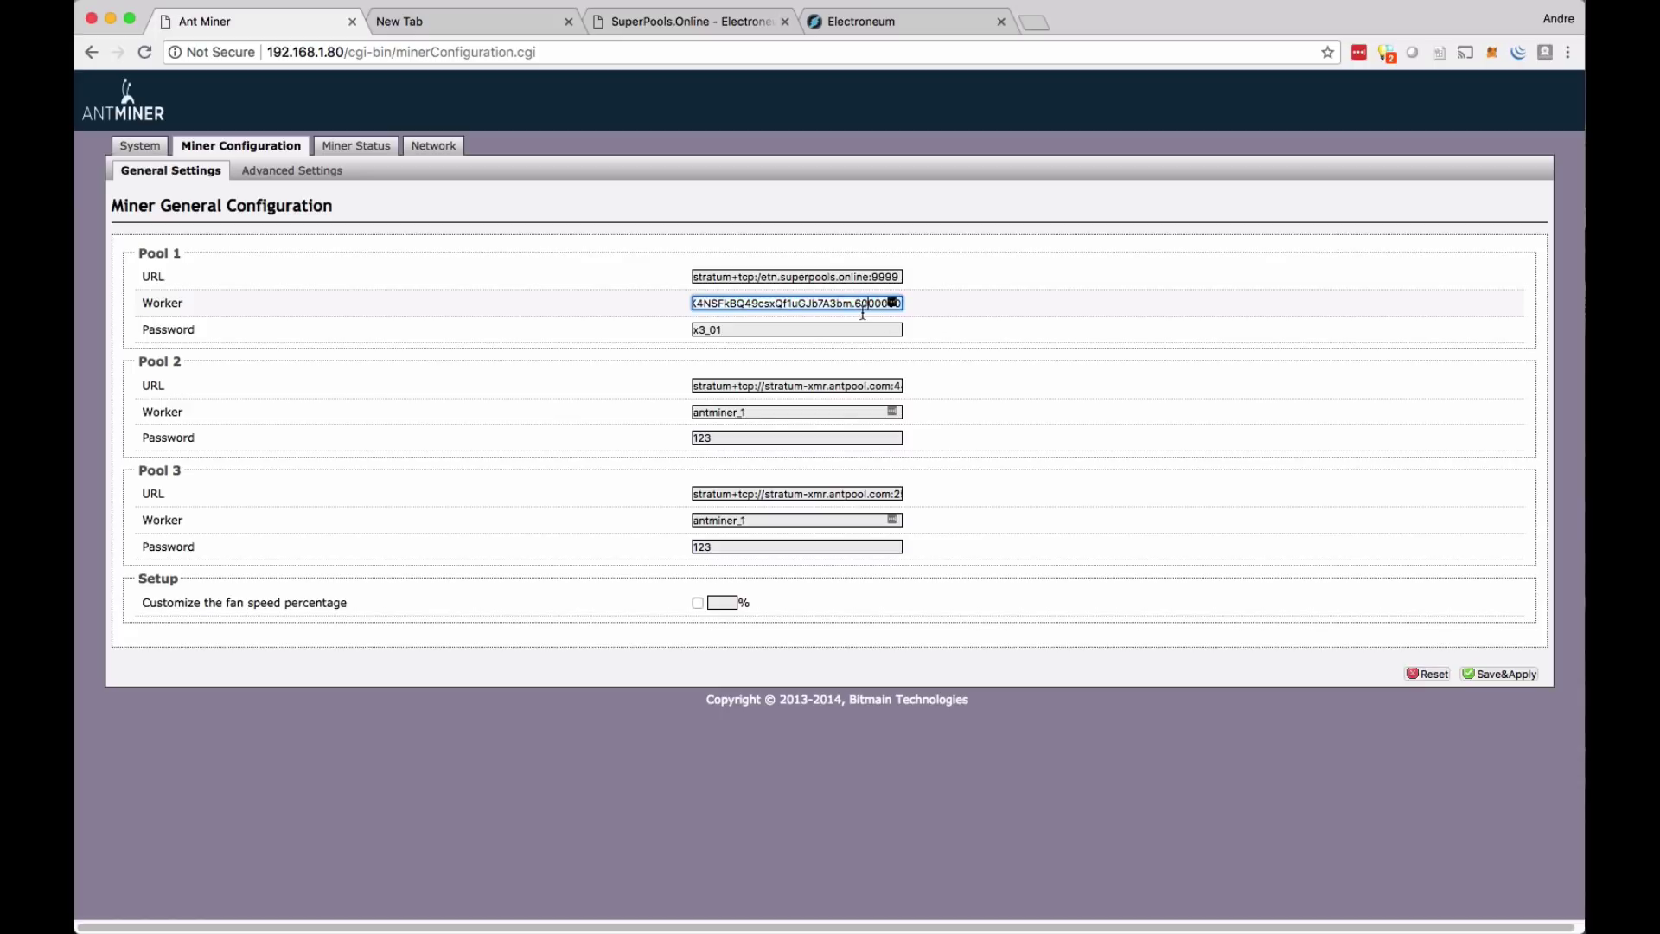
click(1498, 674)
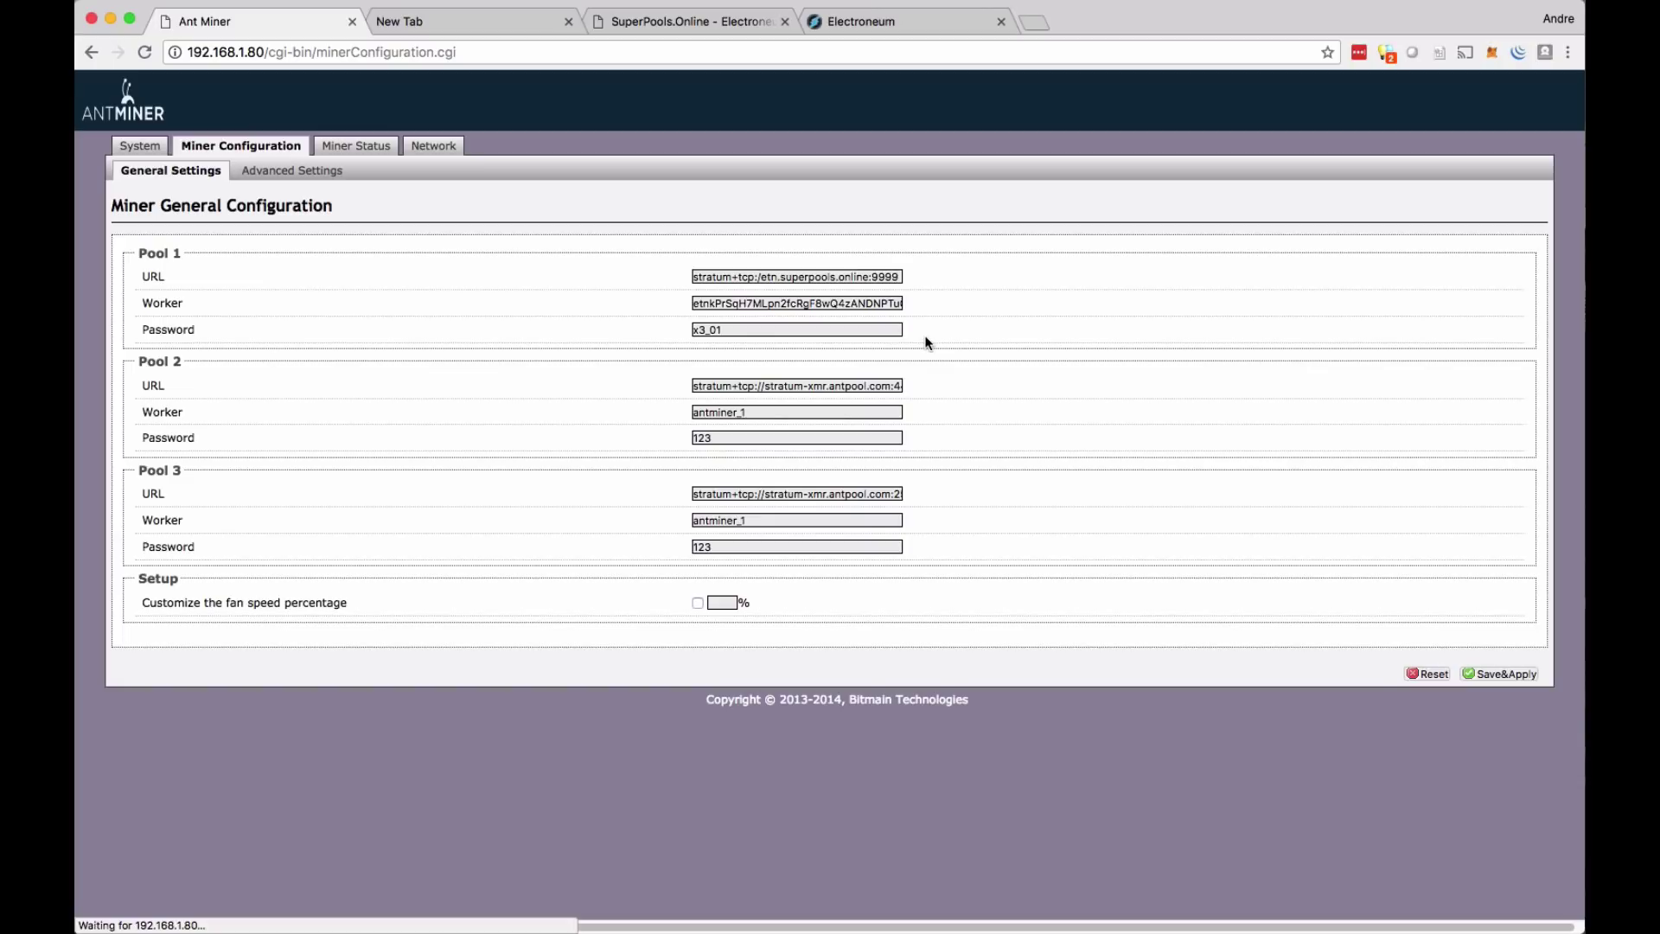
- Reload Miner Status, where SuperPools pool 0 is Dead with a doubled stratum+tcp:// prefix
click(355, 146)
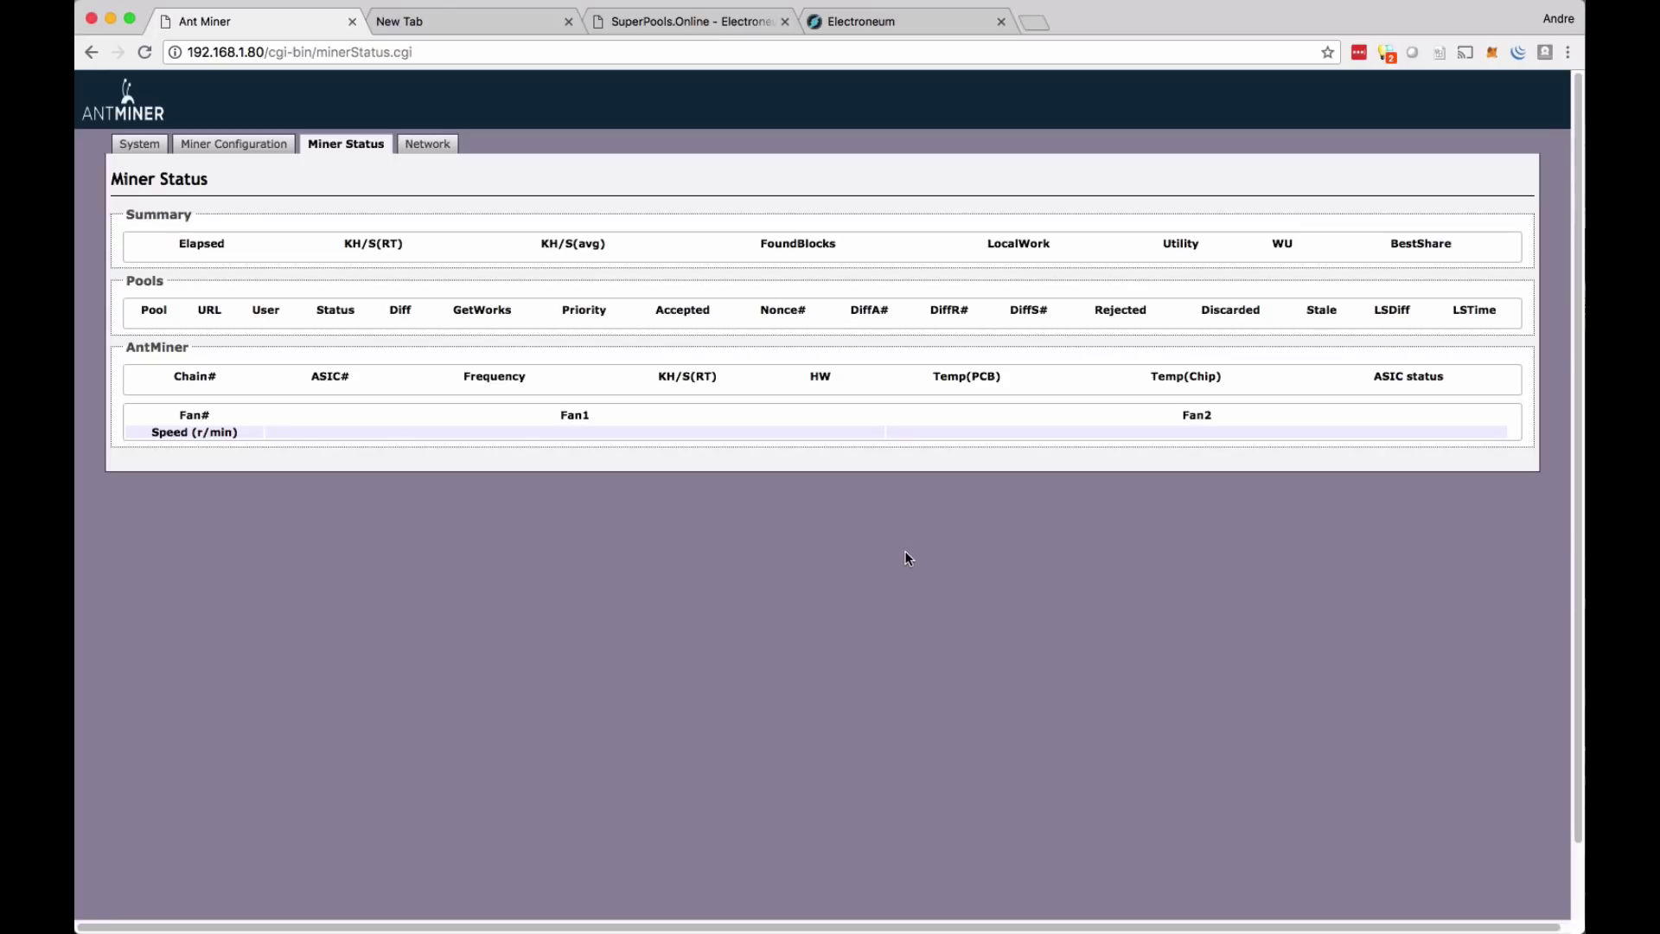
click(144, 52)
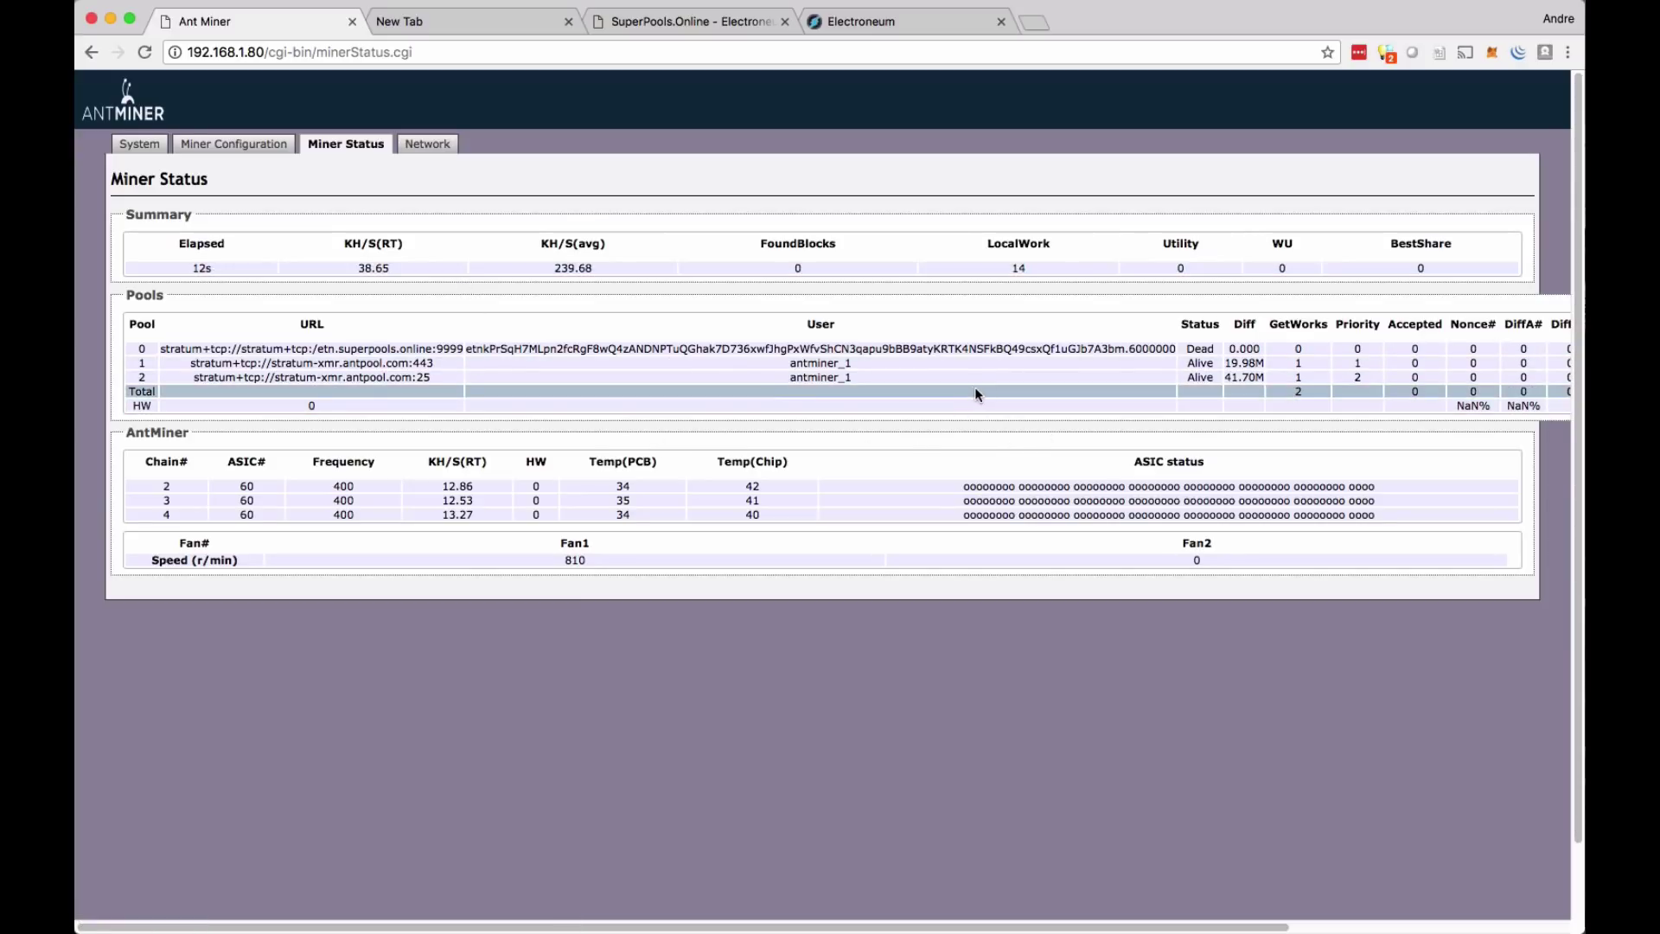
double_click(1198, 350)
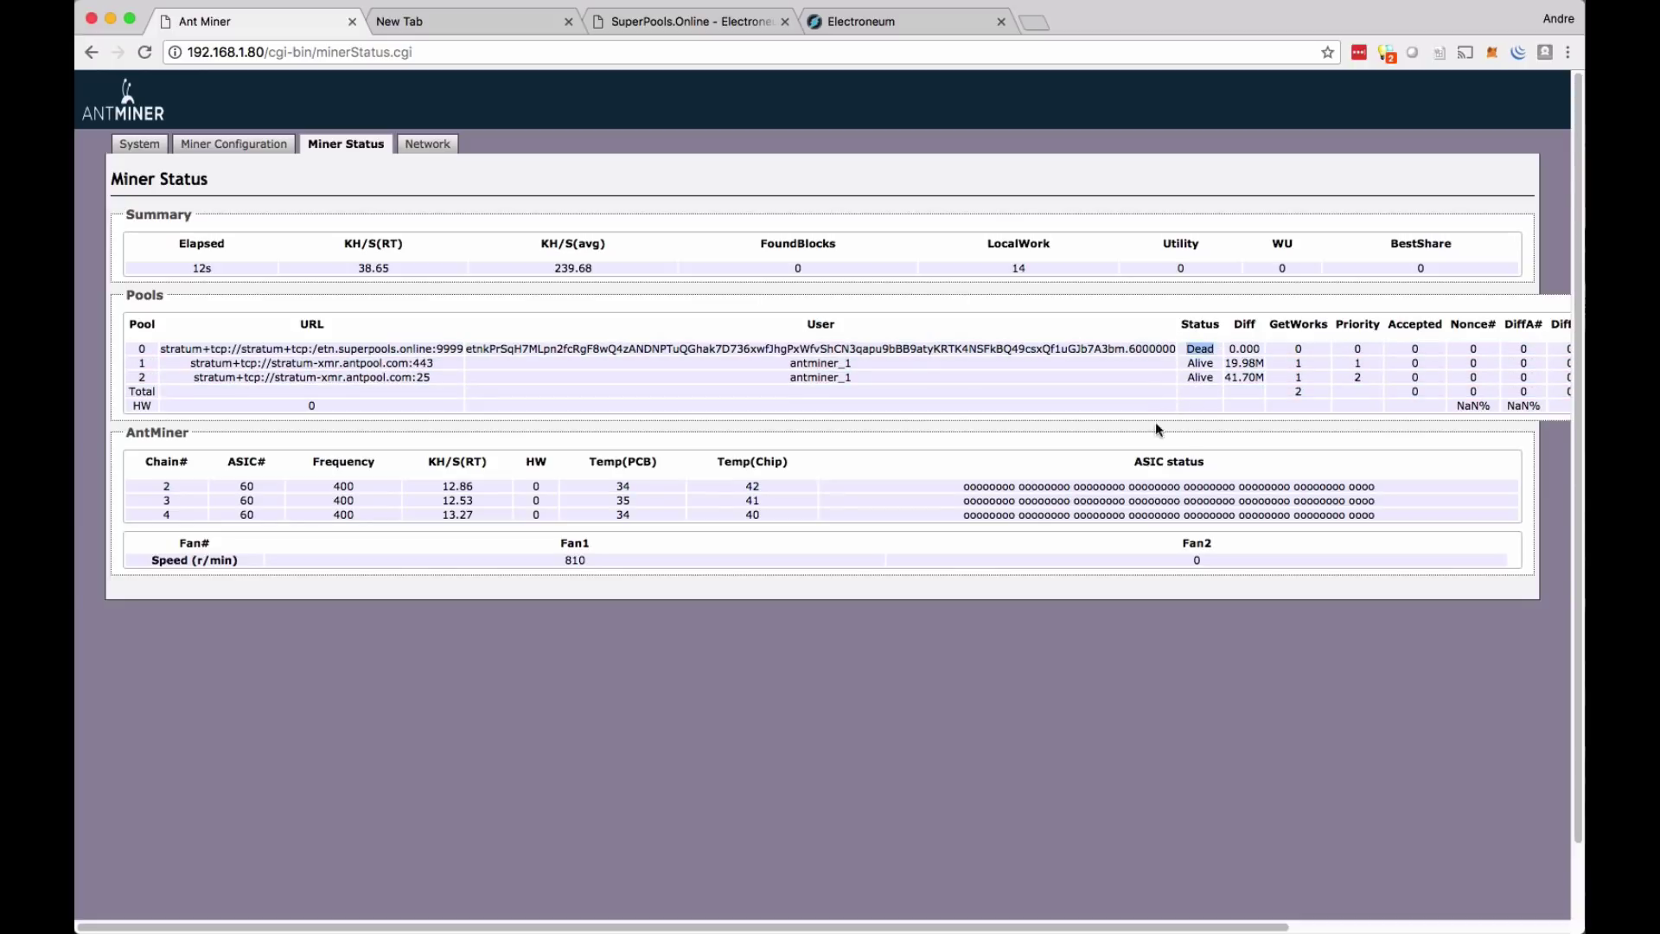
double_click(1096, 428)
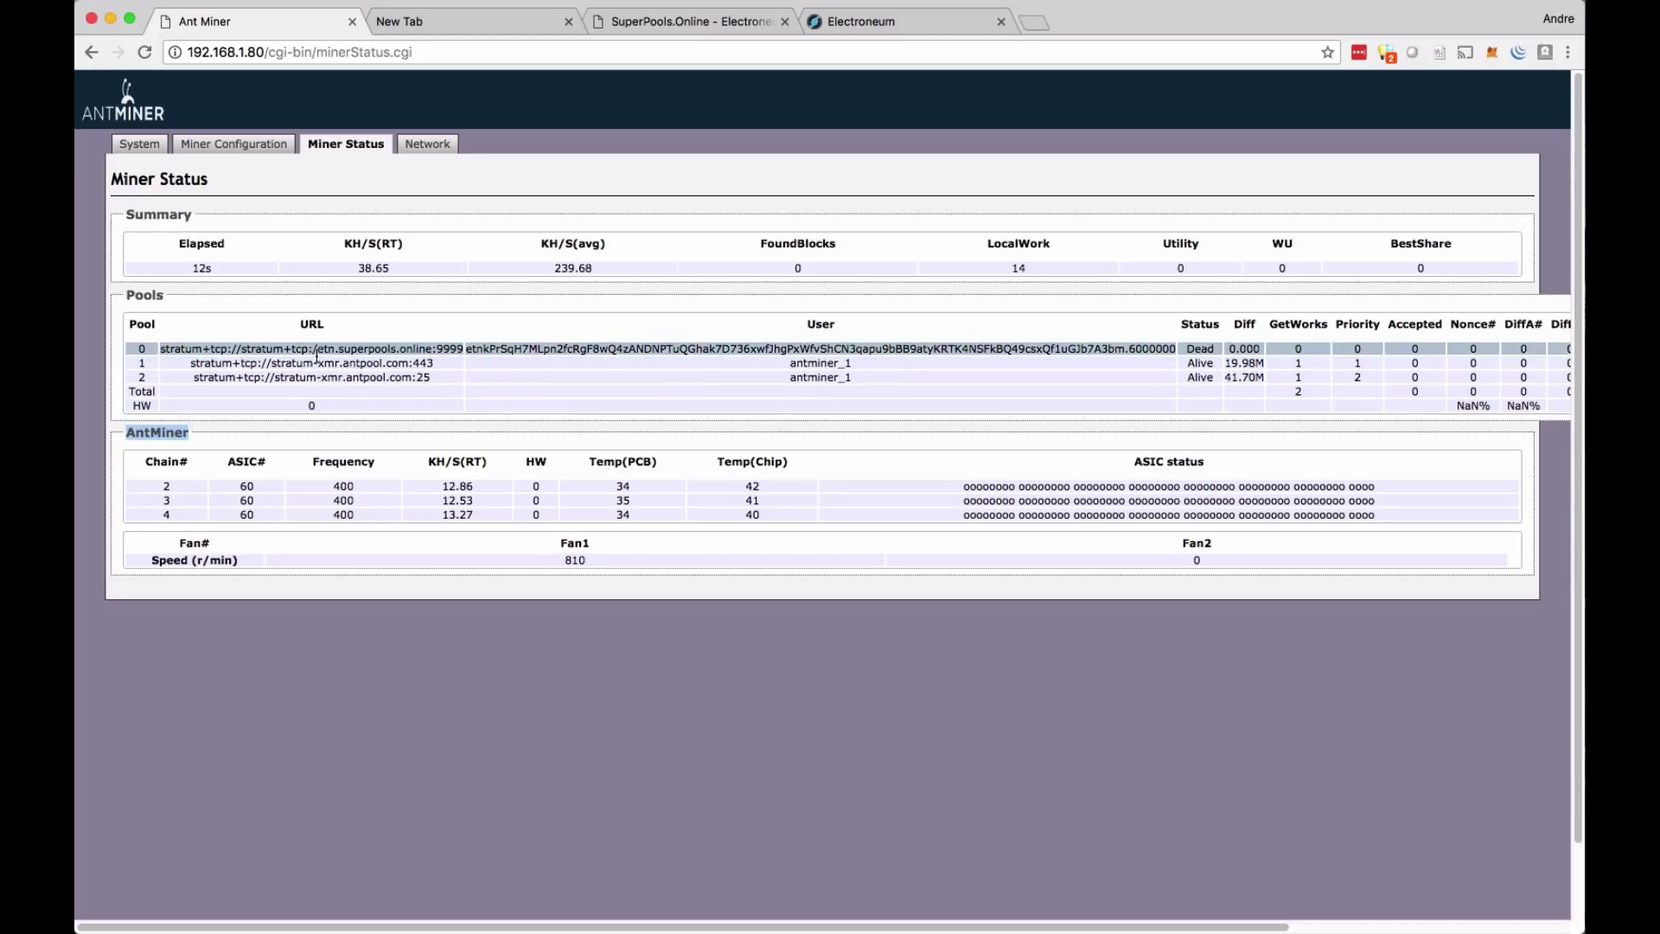
drag(161, 351, 296, 354)
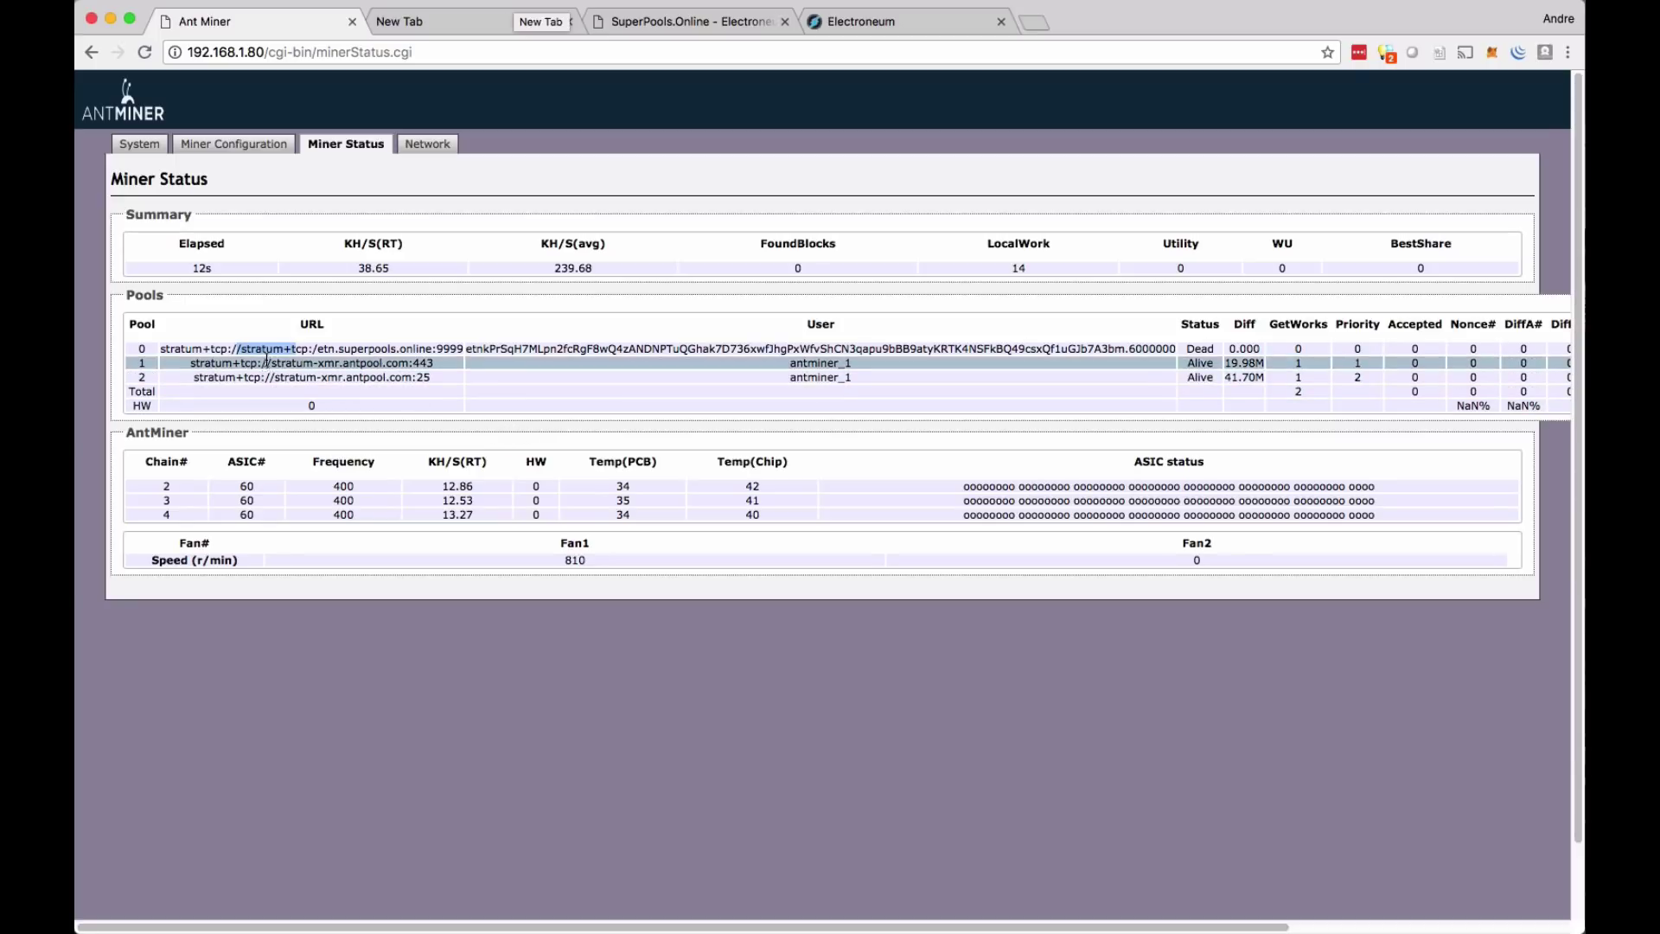
- Cut the Pool 1 URL and fix it to a single stratum+tcp:// prefix in the address bar
click(234, 144)
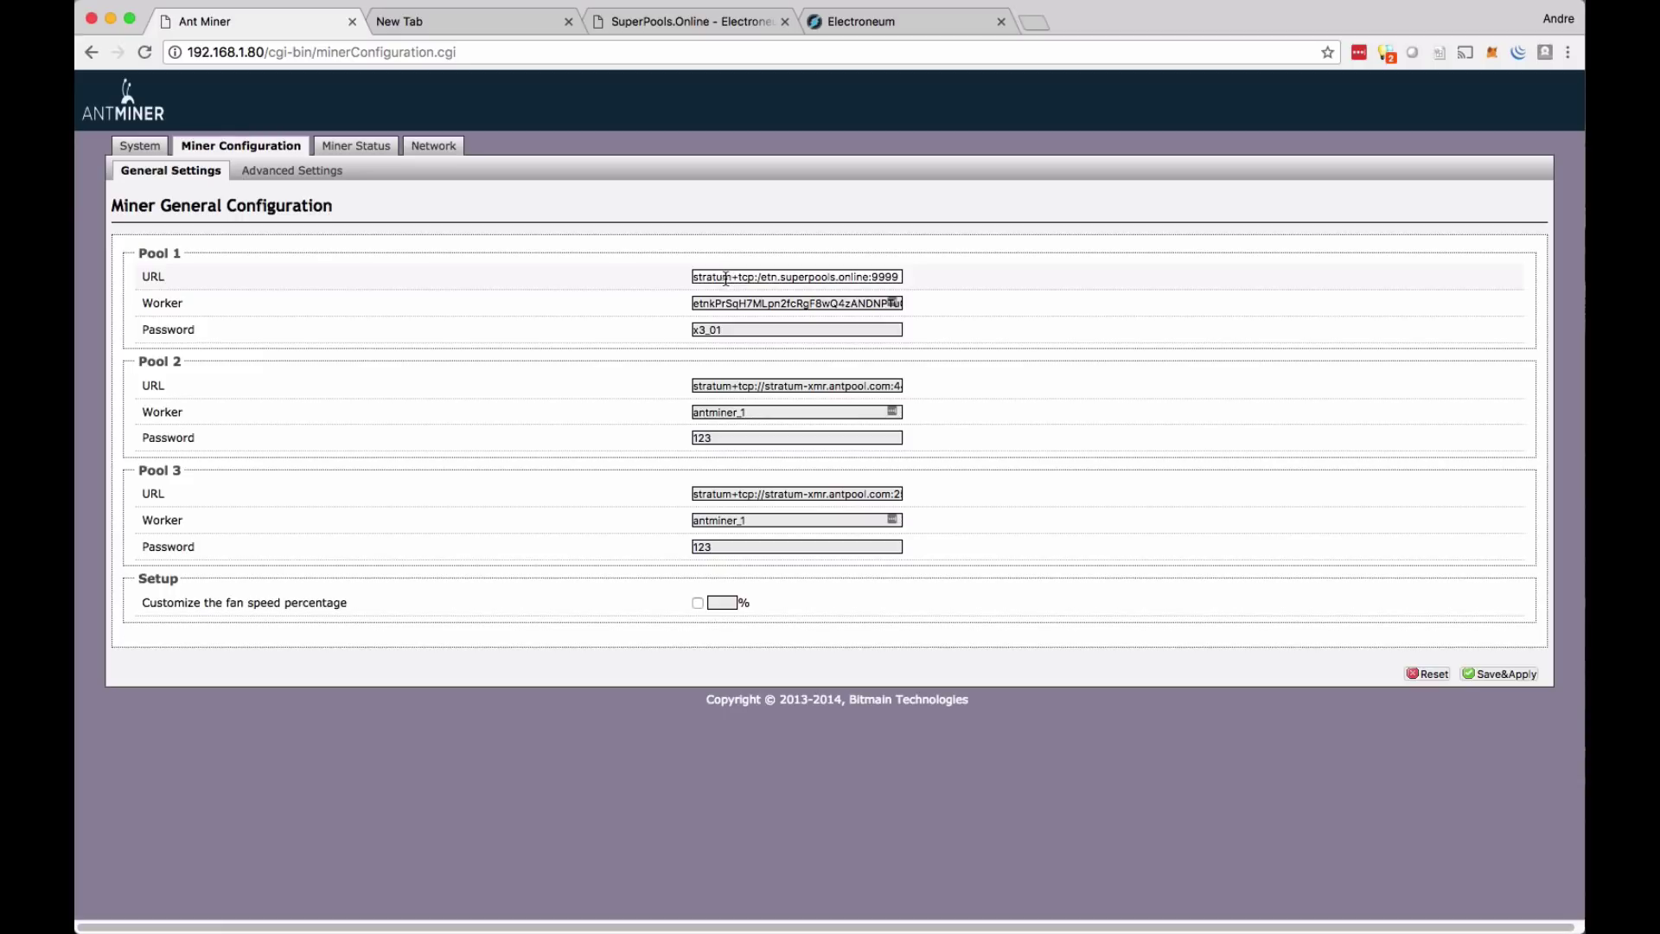
mouse_move(726, 278)
mouse_down()
mouse_move(693, 278)
mouse_move(707, 280)
mouse_up()
drag(795, 278, 899, 277)
click(865, 279)
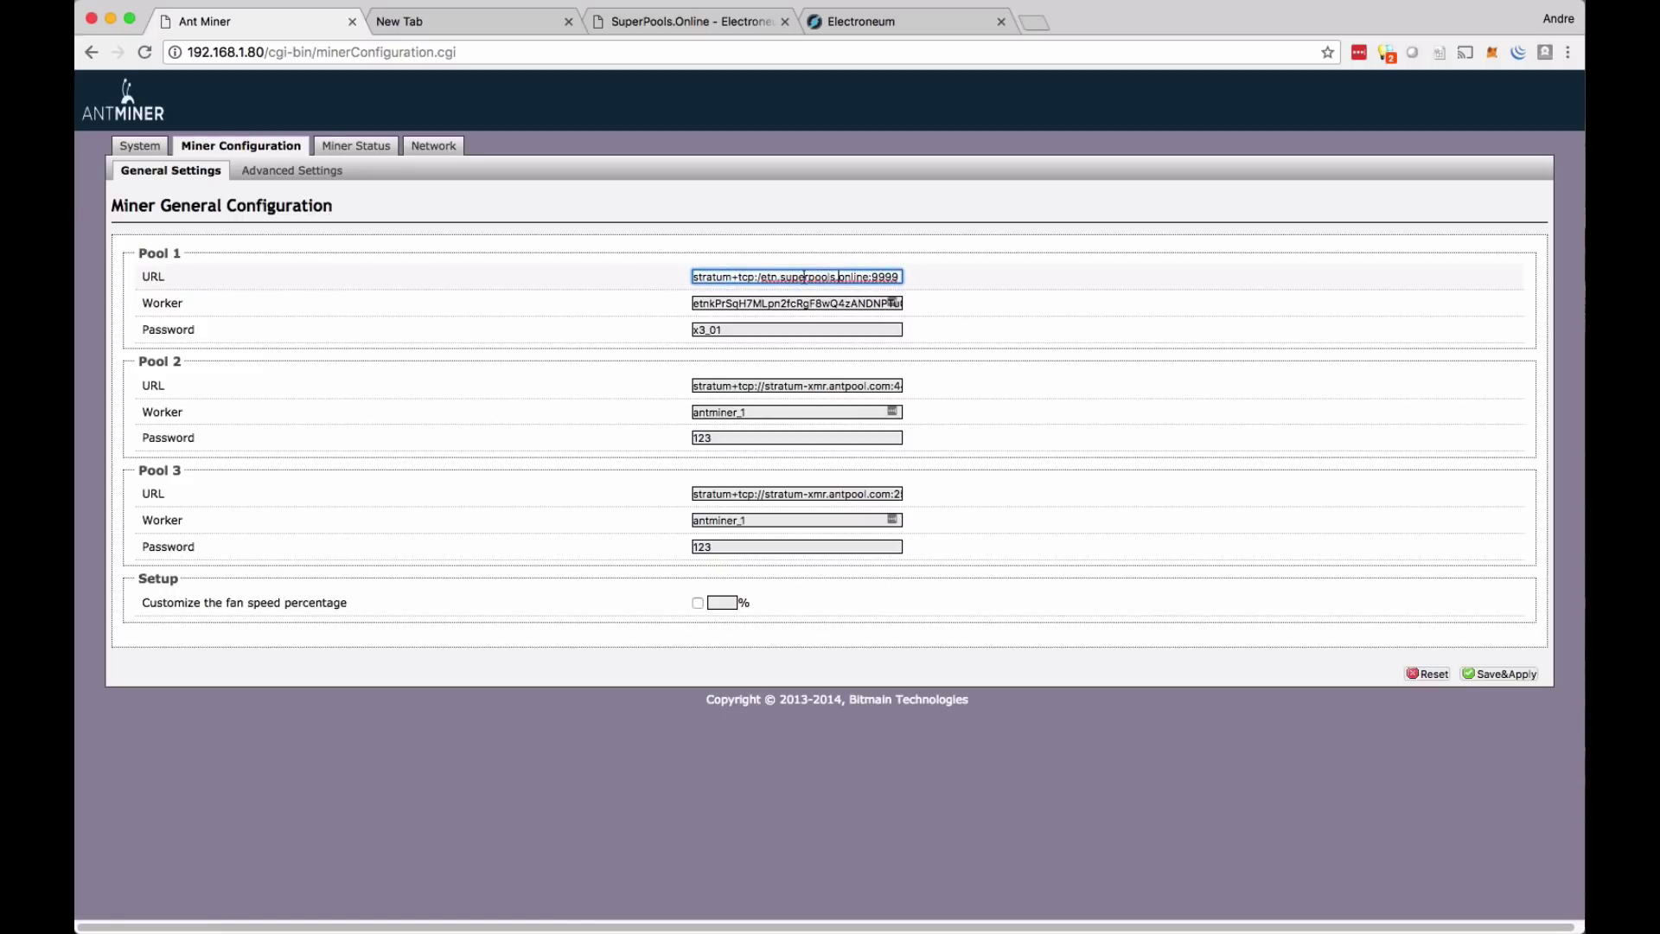
drag(895, 281, 664, 288)
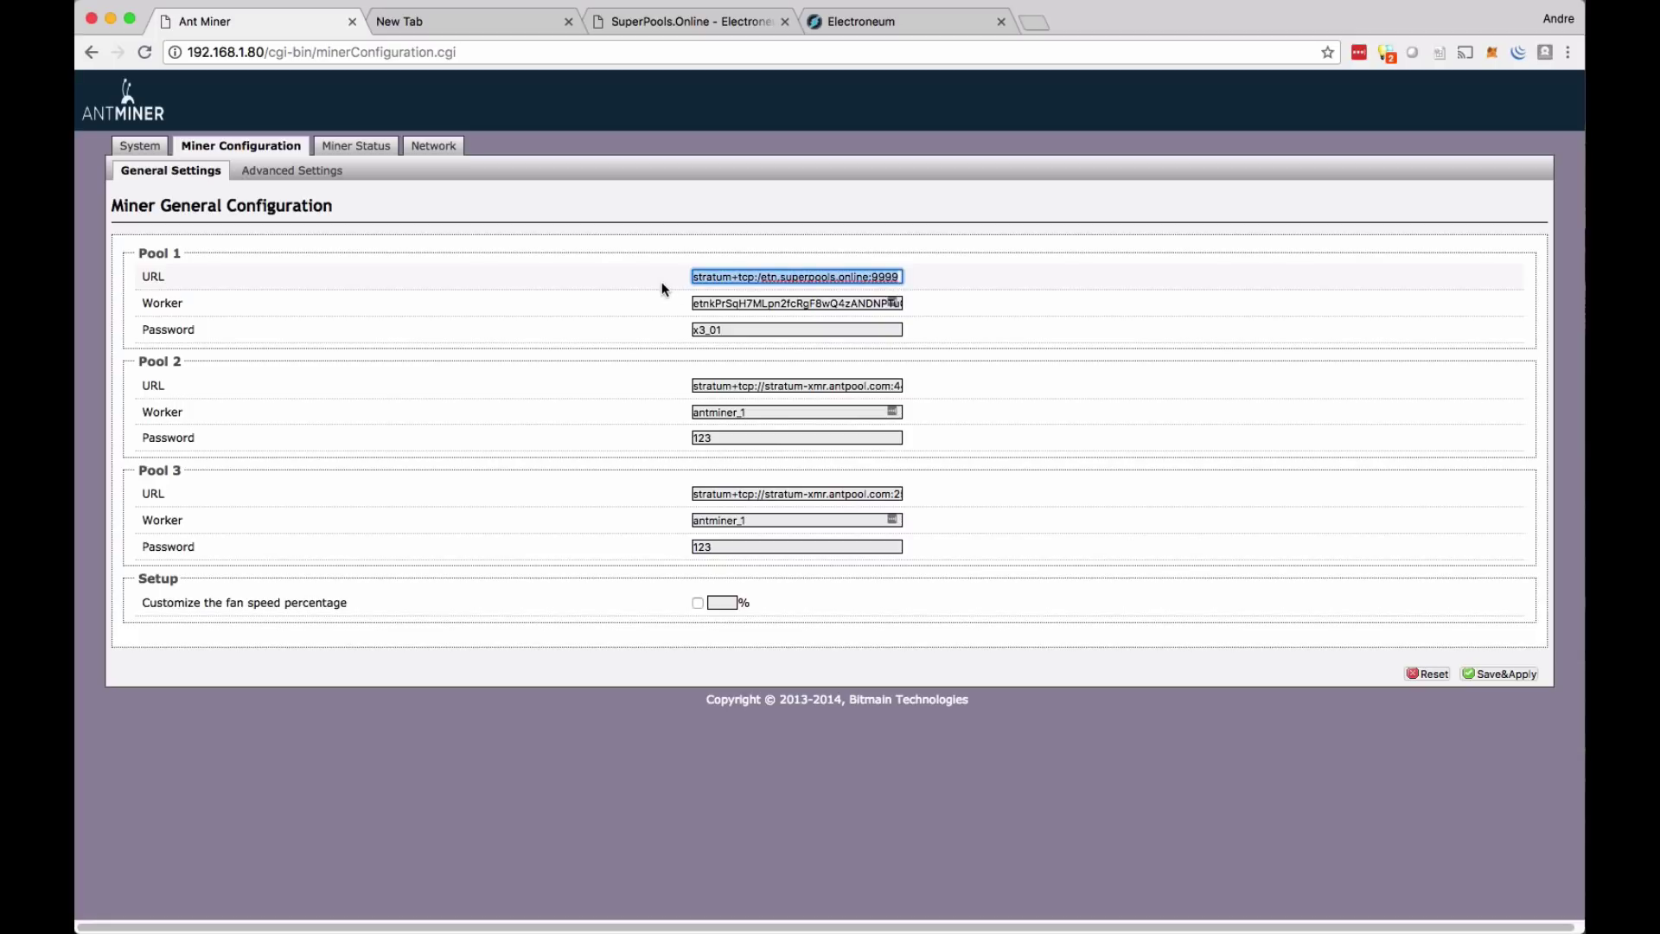
right_click(717, 276)
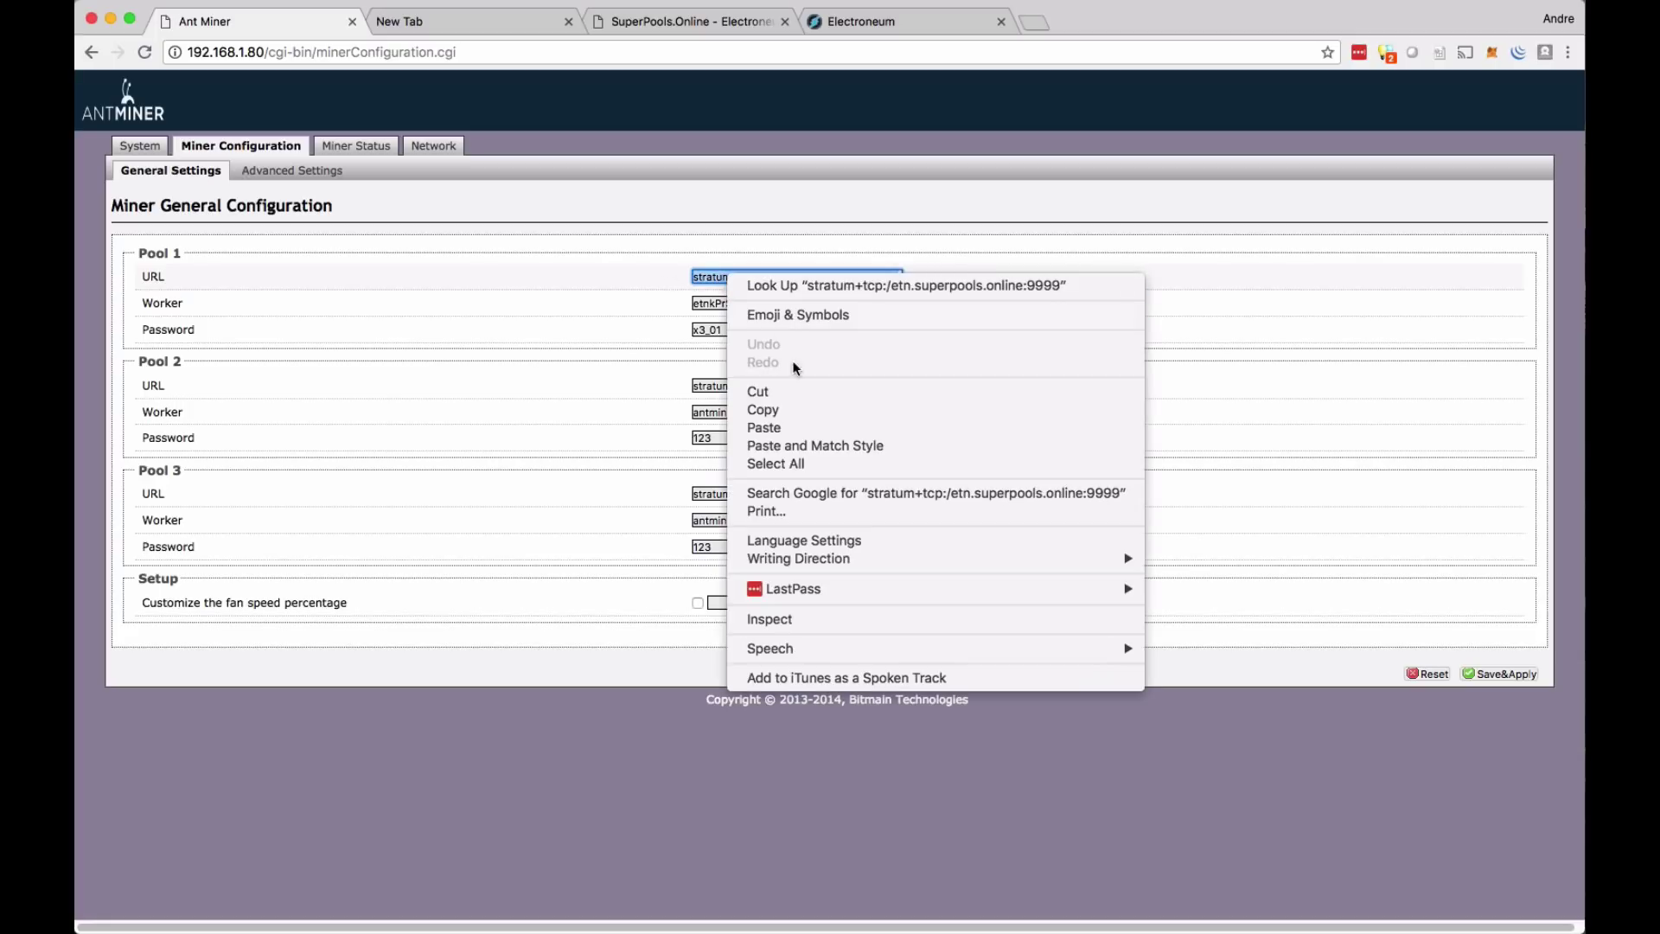
click(796, 395)
click(538, 53)
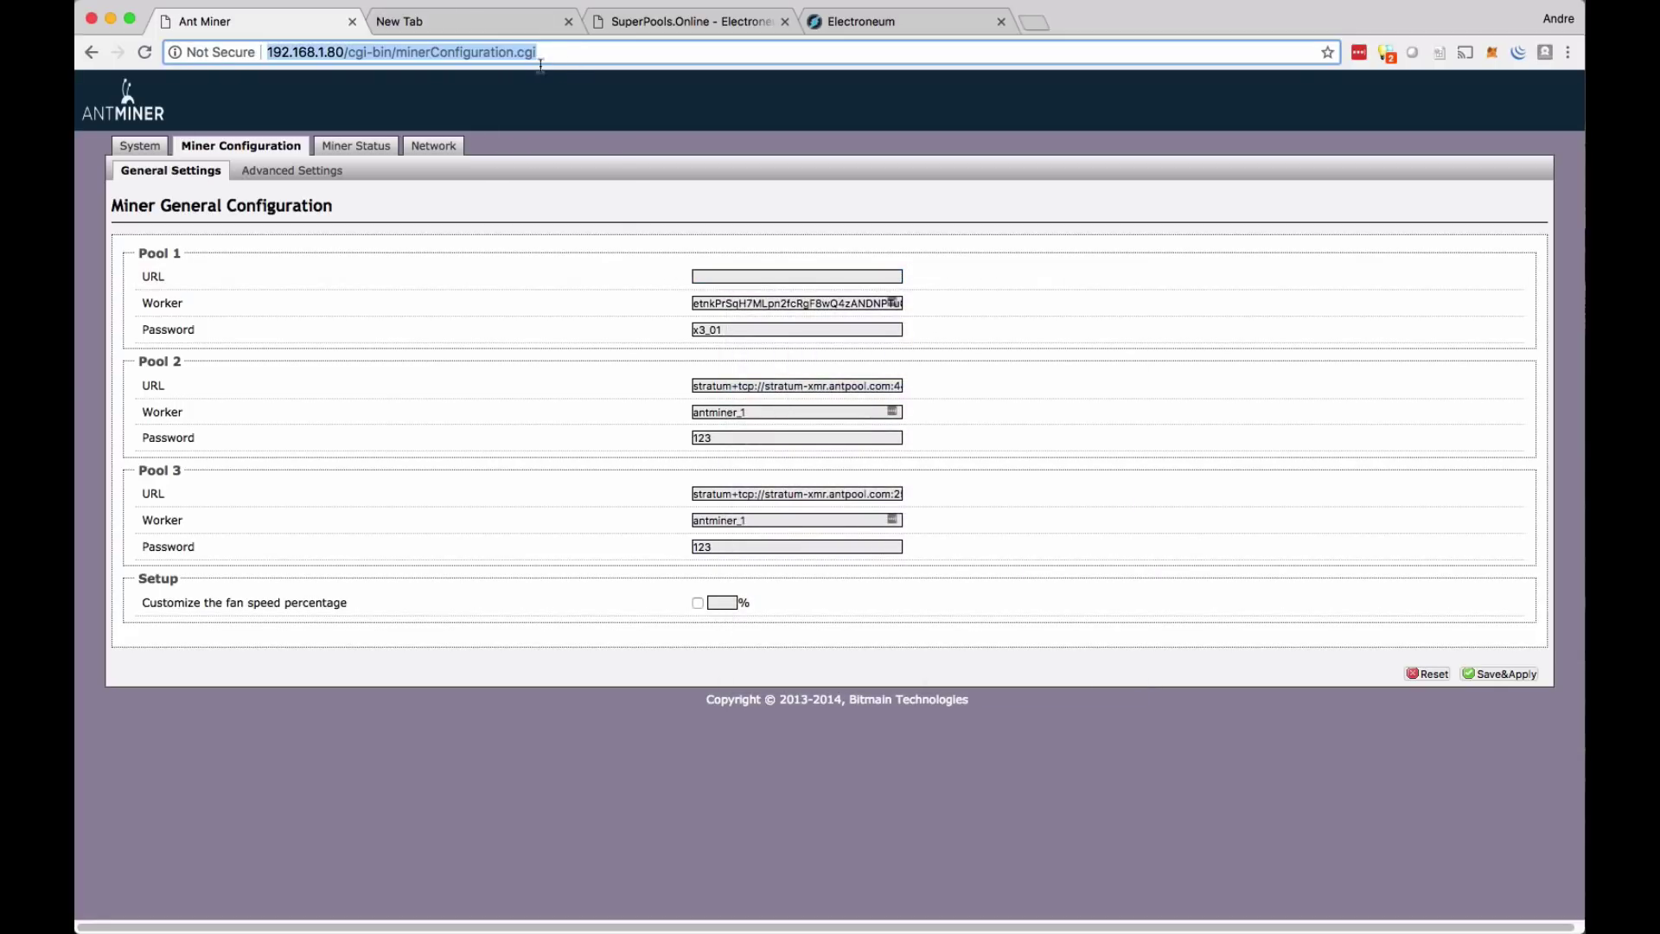
key(super+v)
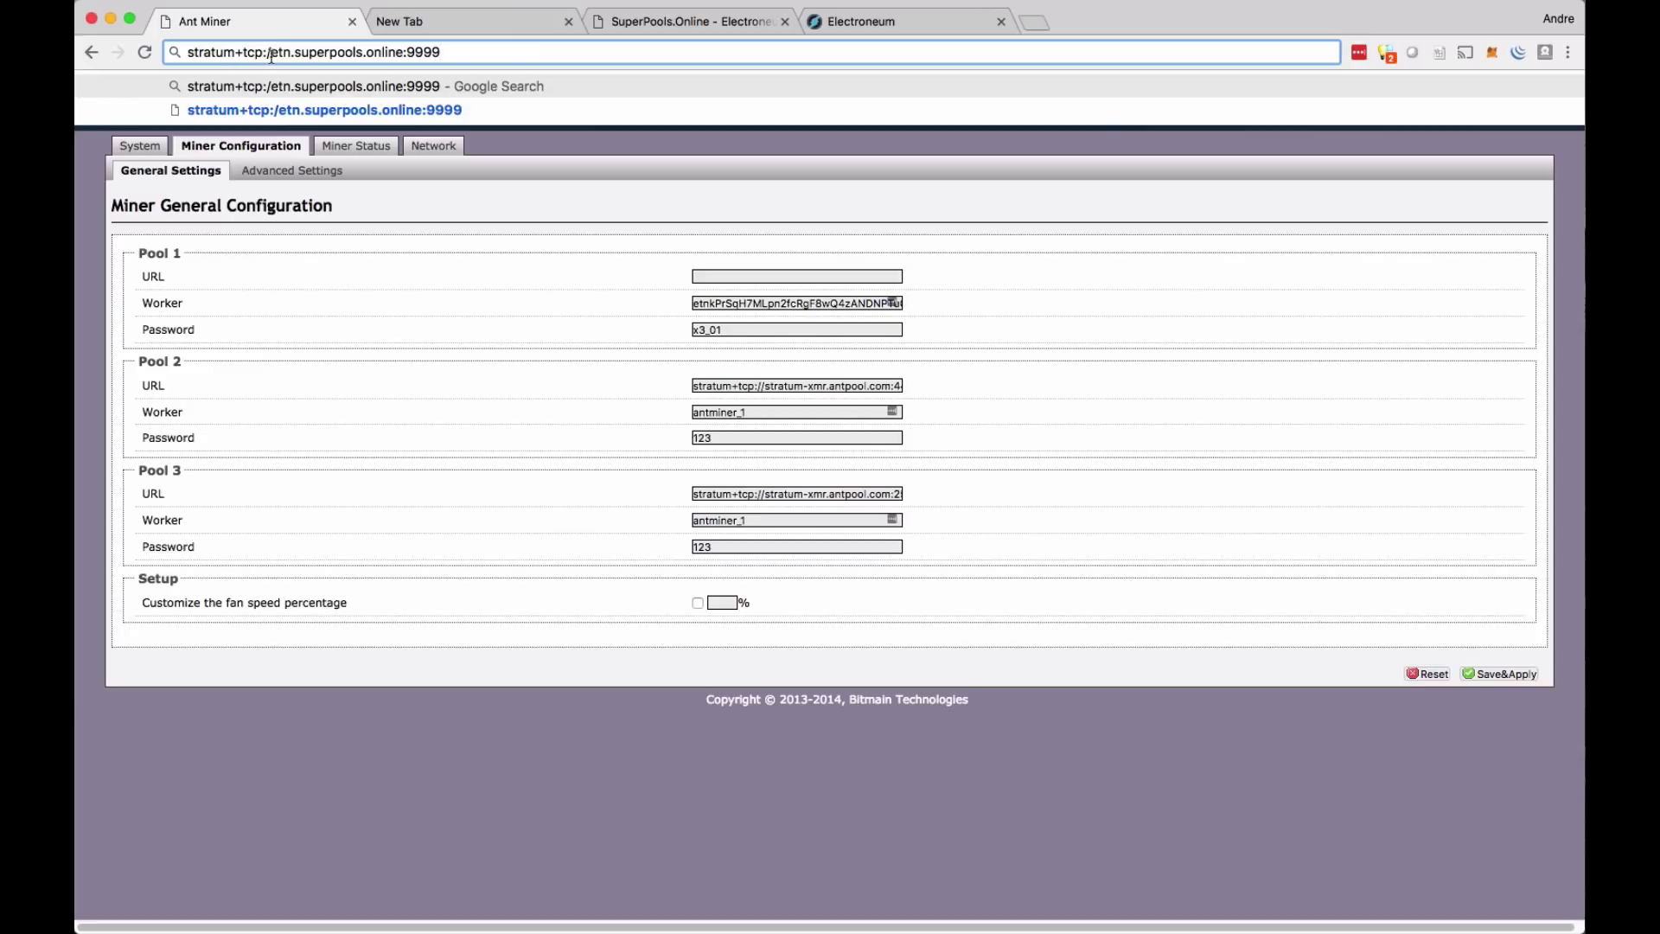
click(272, 52)
text(/)
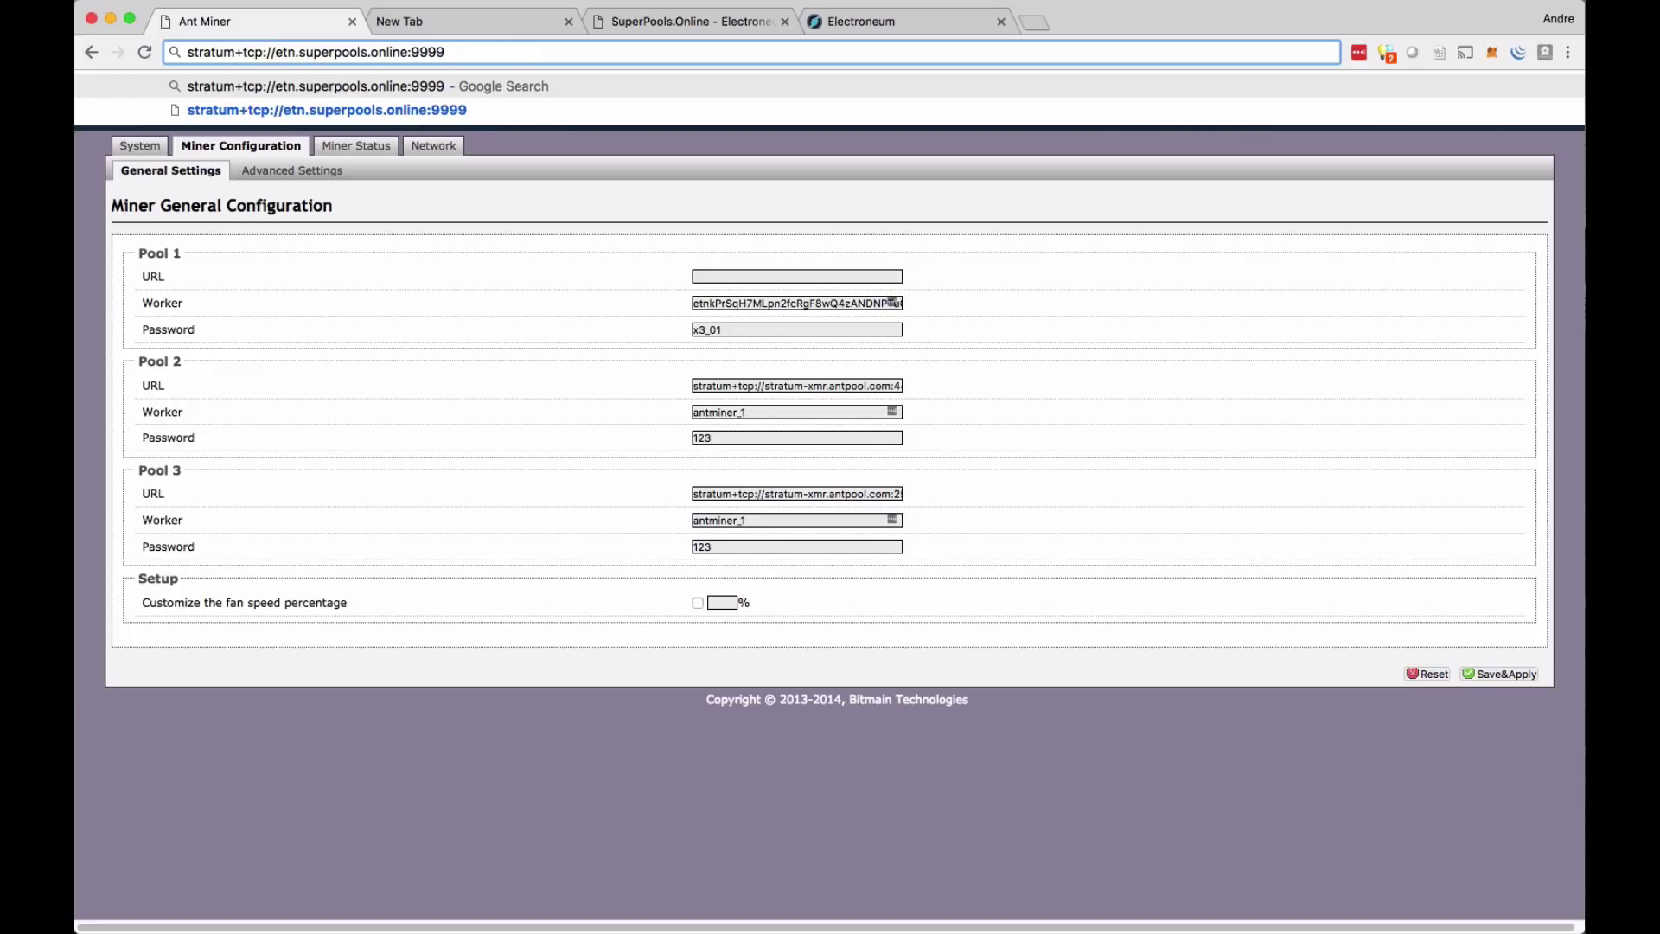
drag(449, 54, 189, 58)
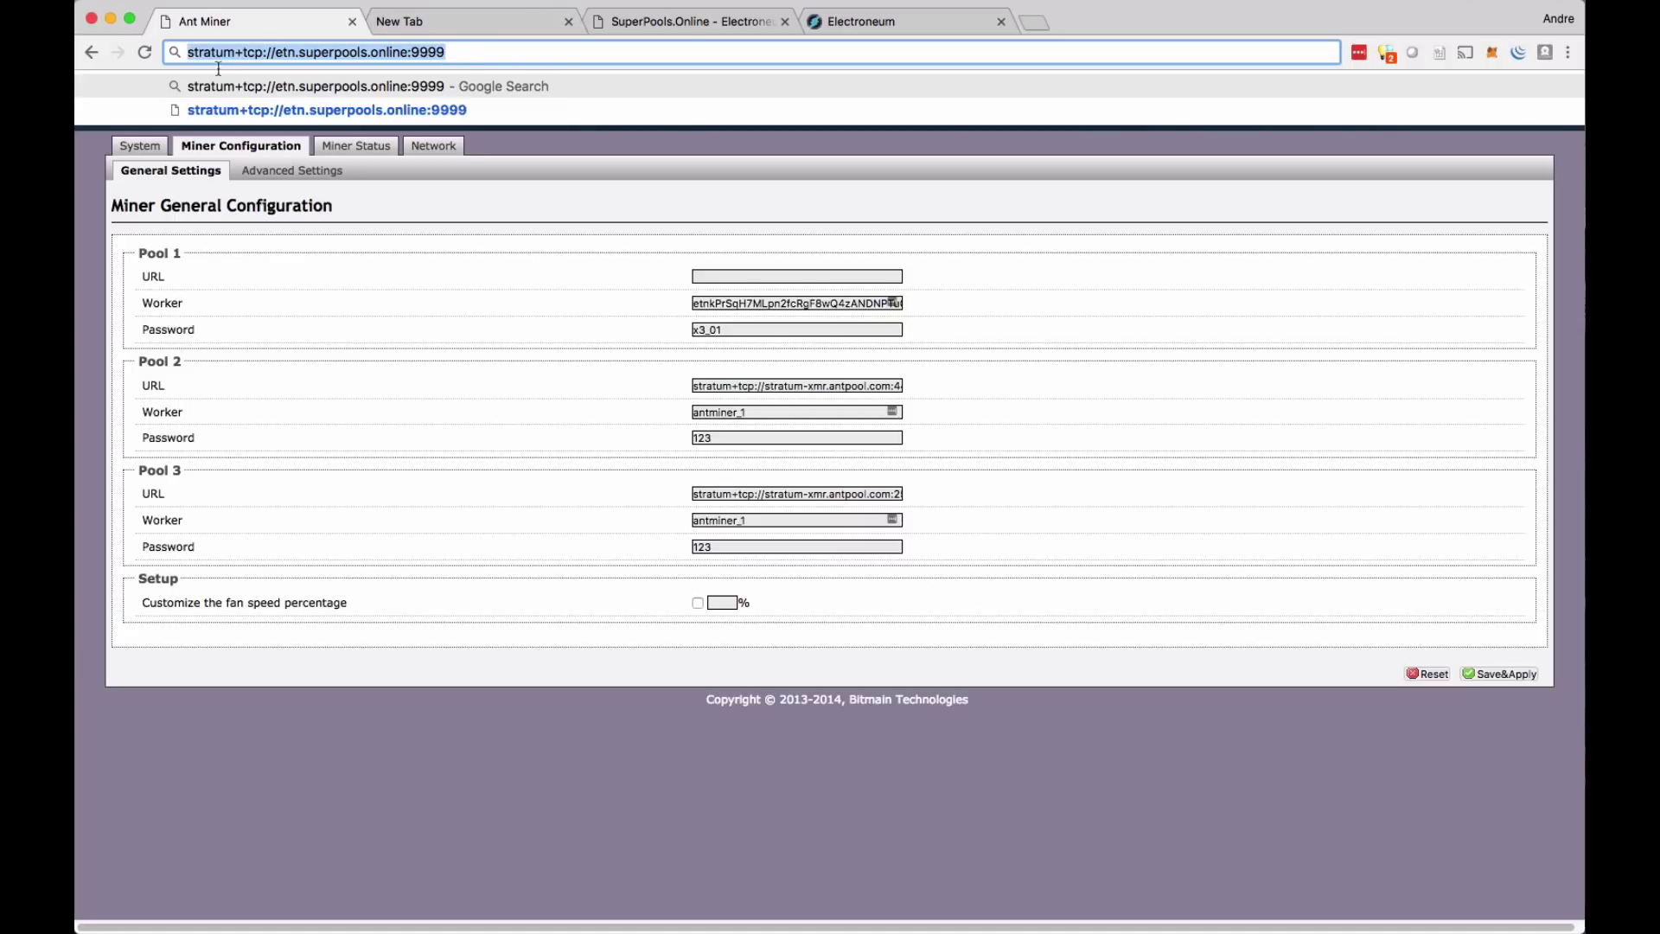
- Paste the corrected URL into Pool 1, review worker and password, and save and apply
click(724, 277)
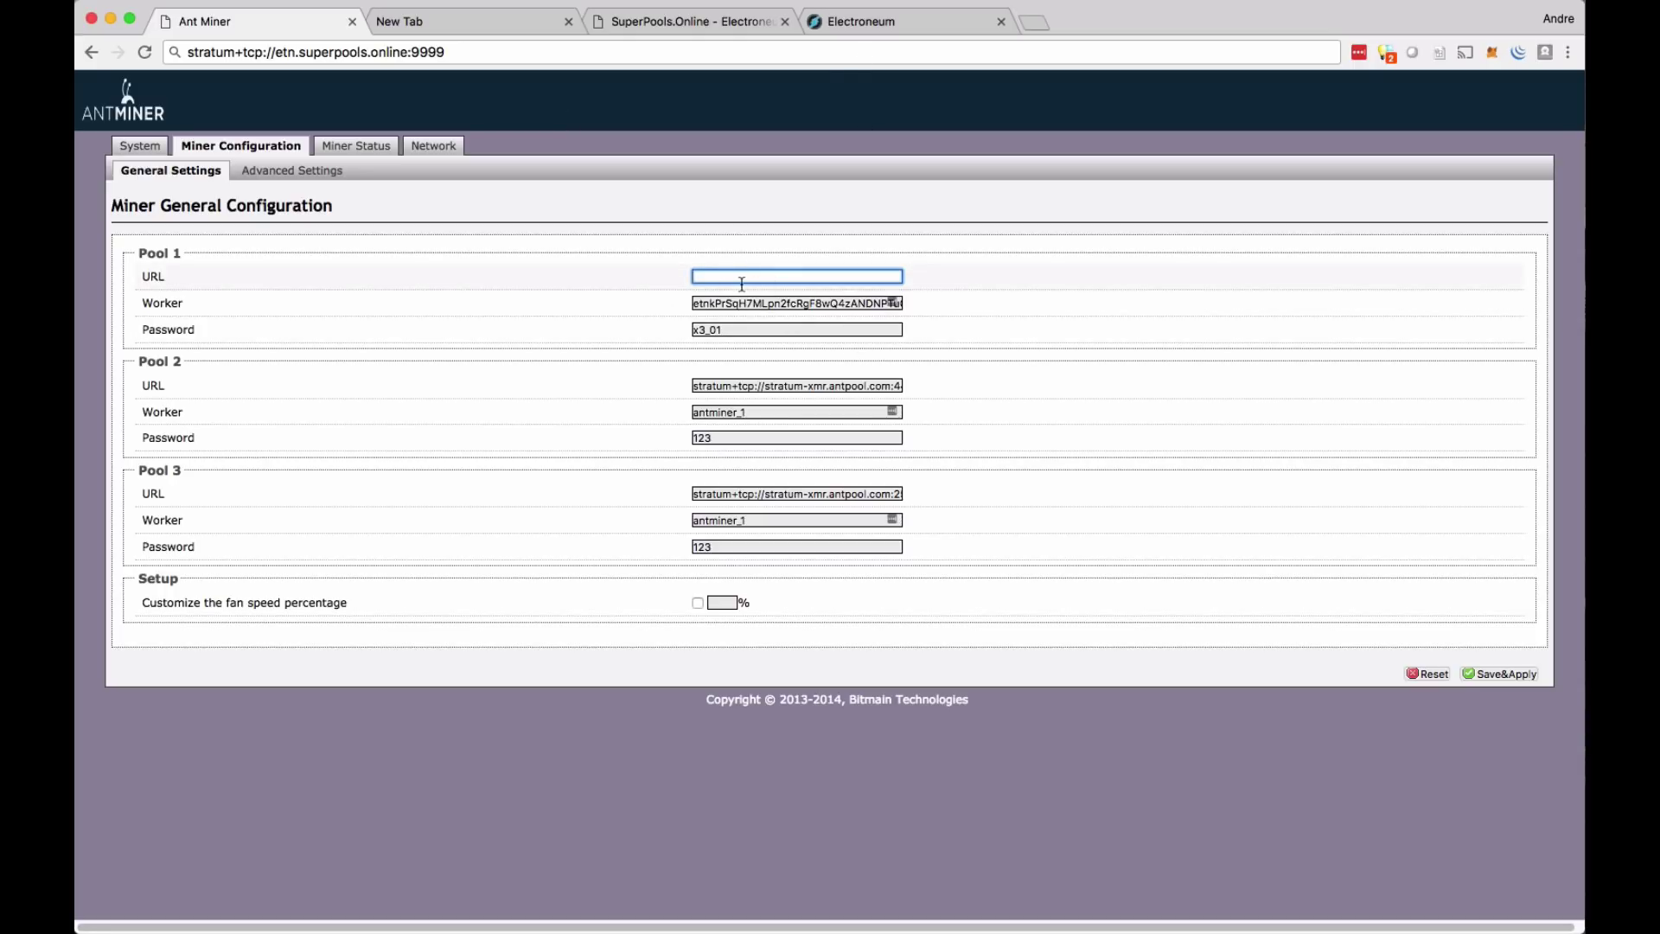
key(super+v)
key(super+a)
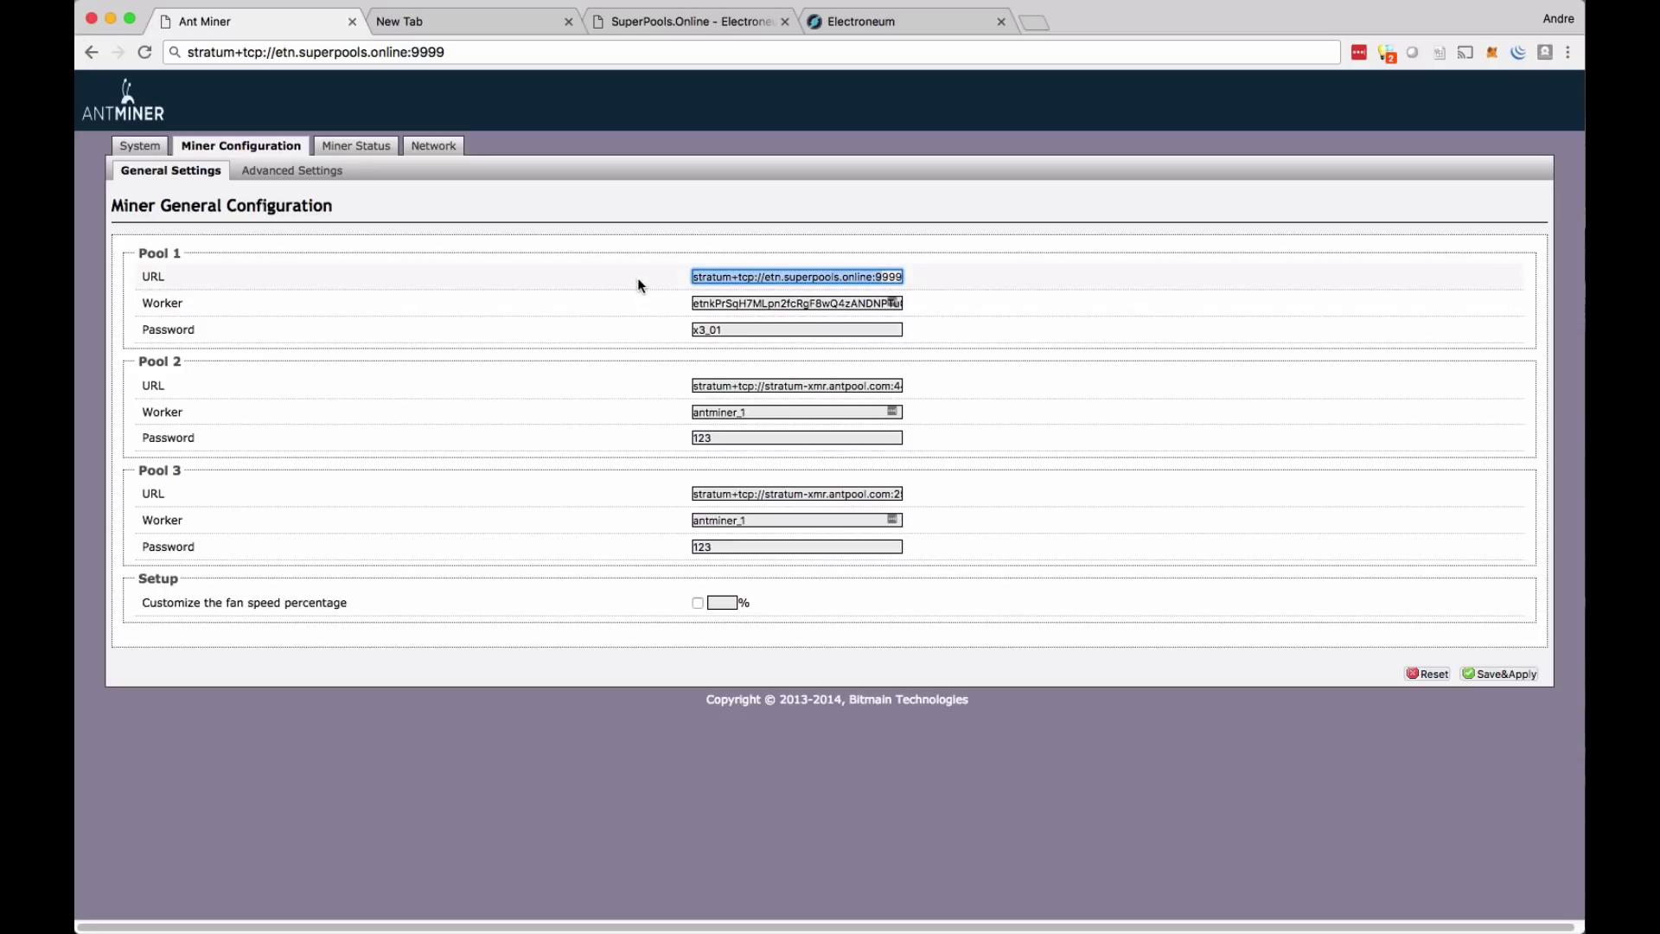
click(761, 307)
key(super+a)
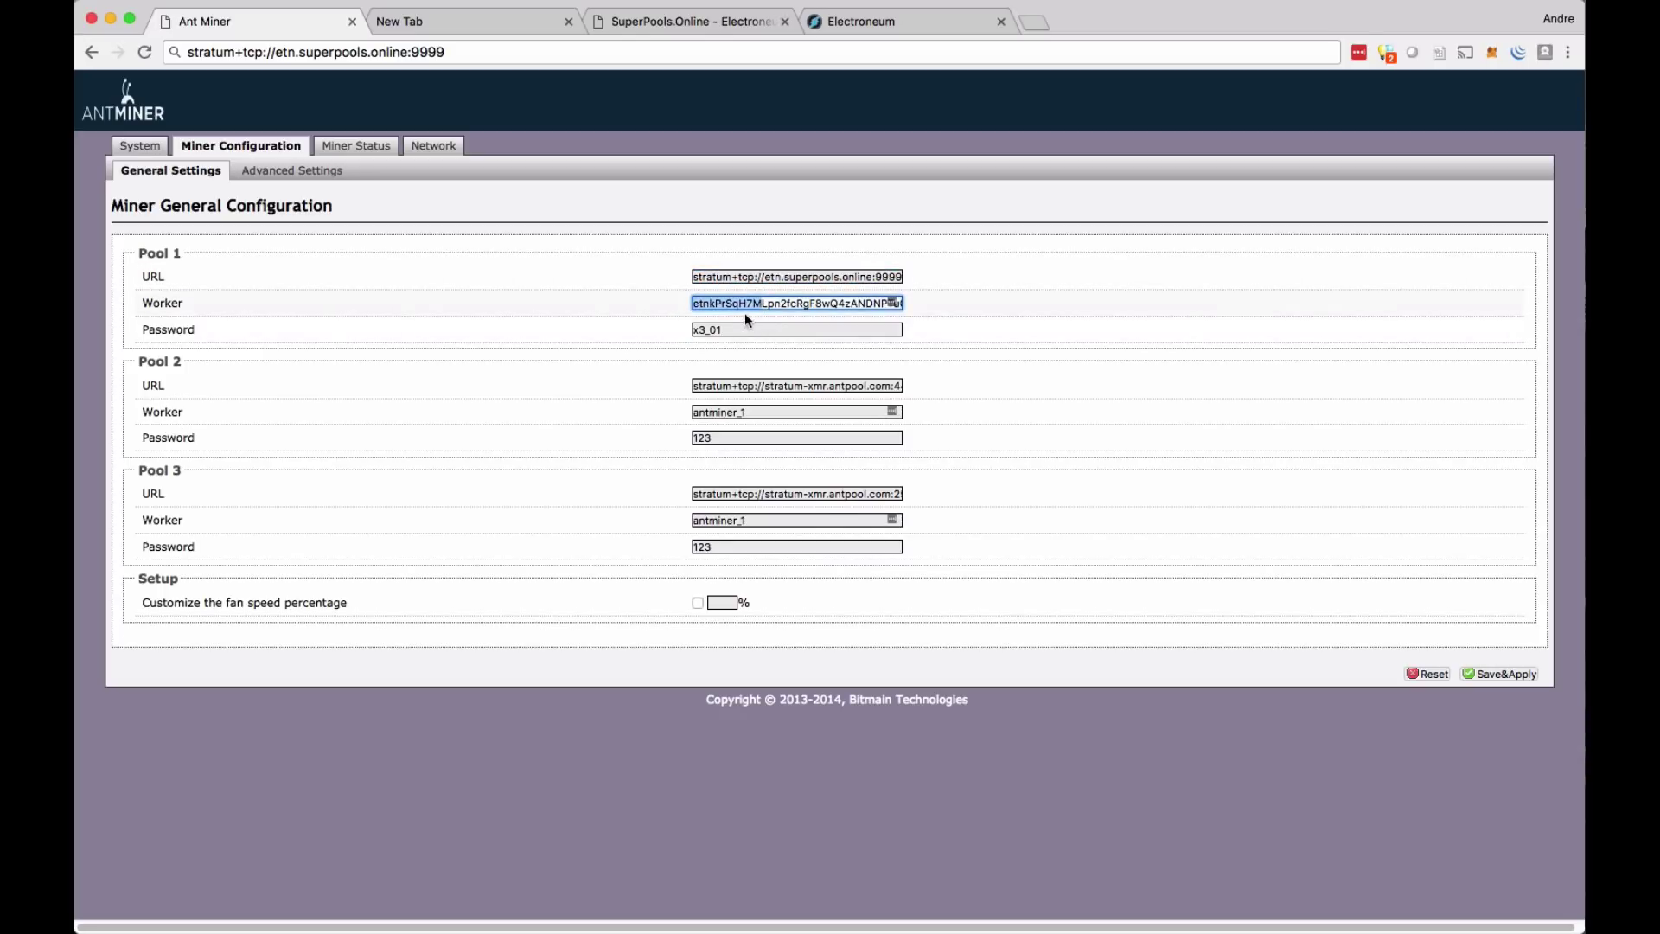
click(706, 306)
drag(707, 307, 927, 322)
click(850, 304)
click(743, 335)
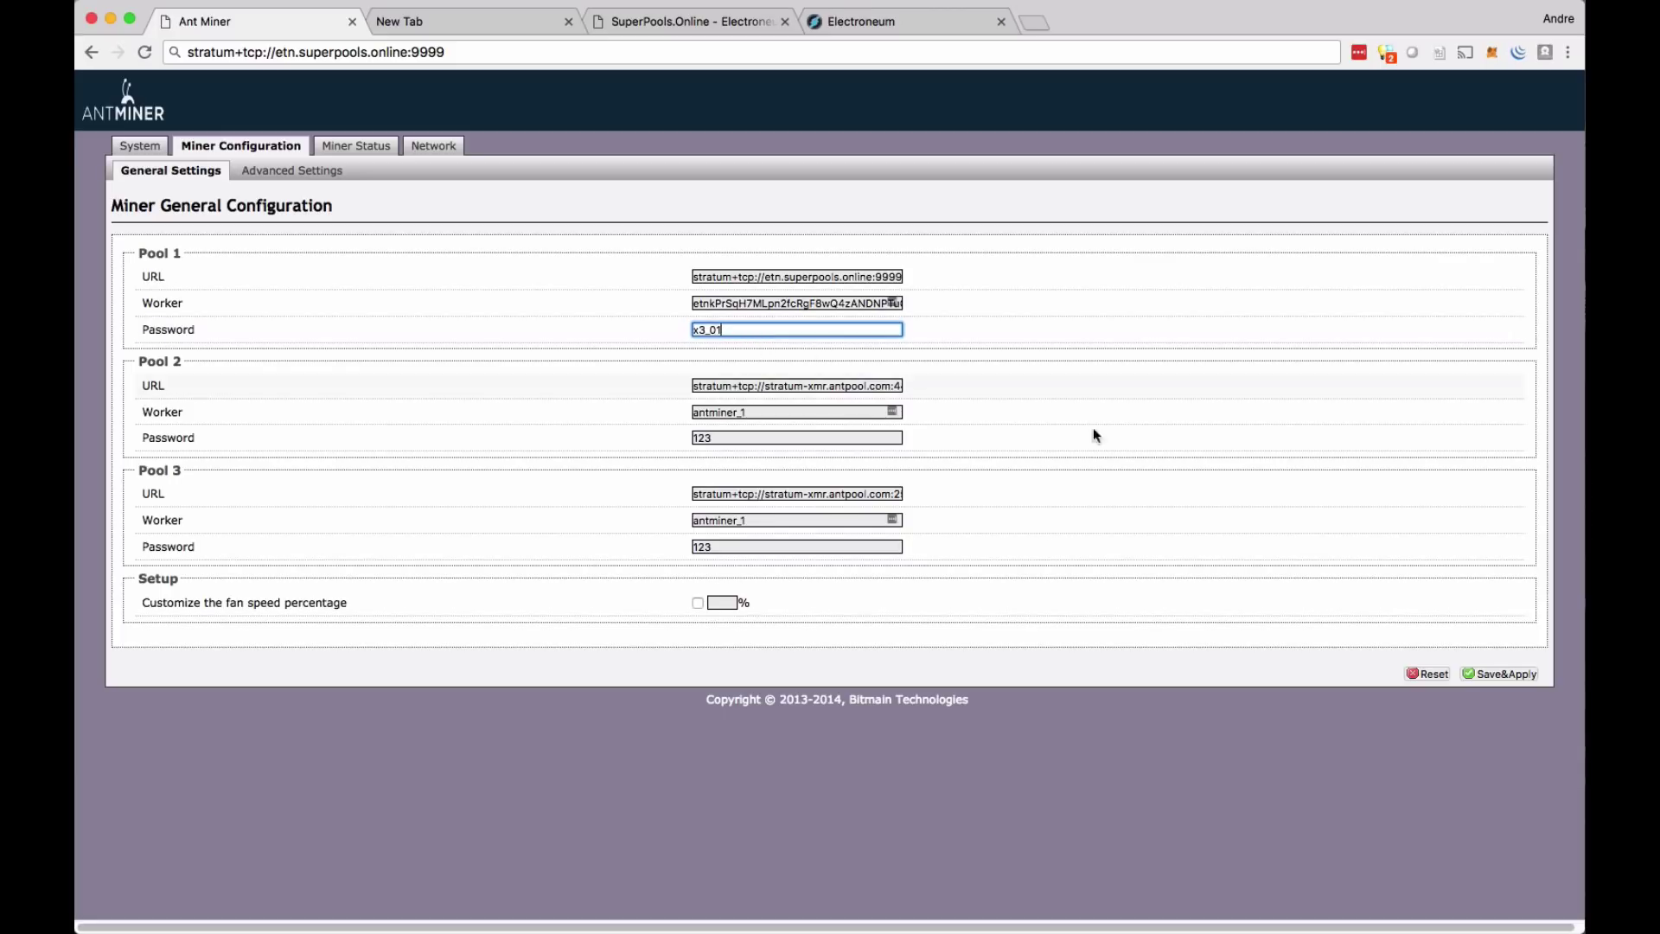
click(1490, 678)
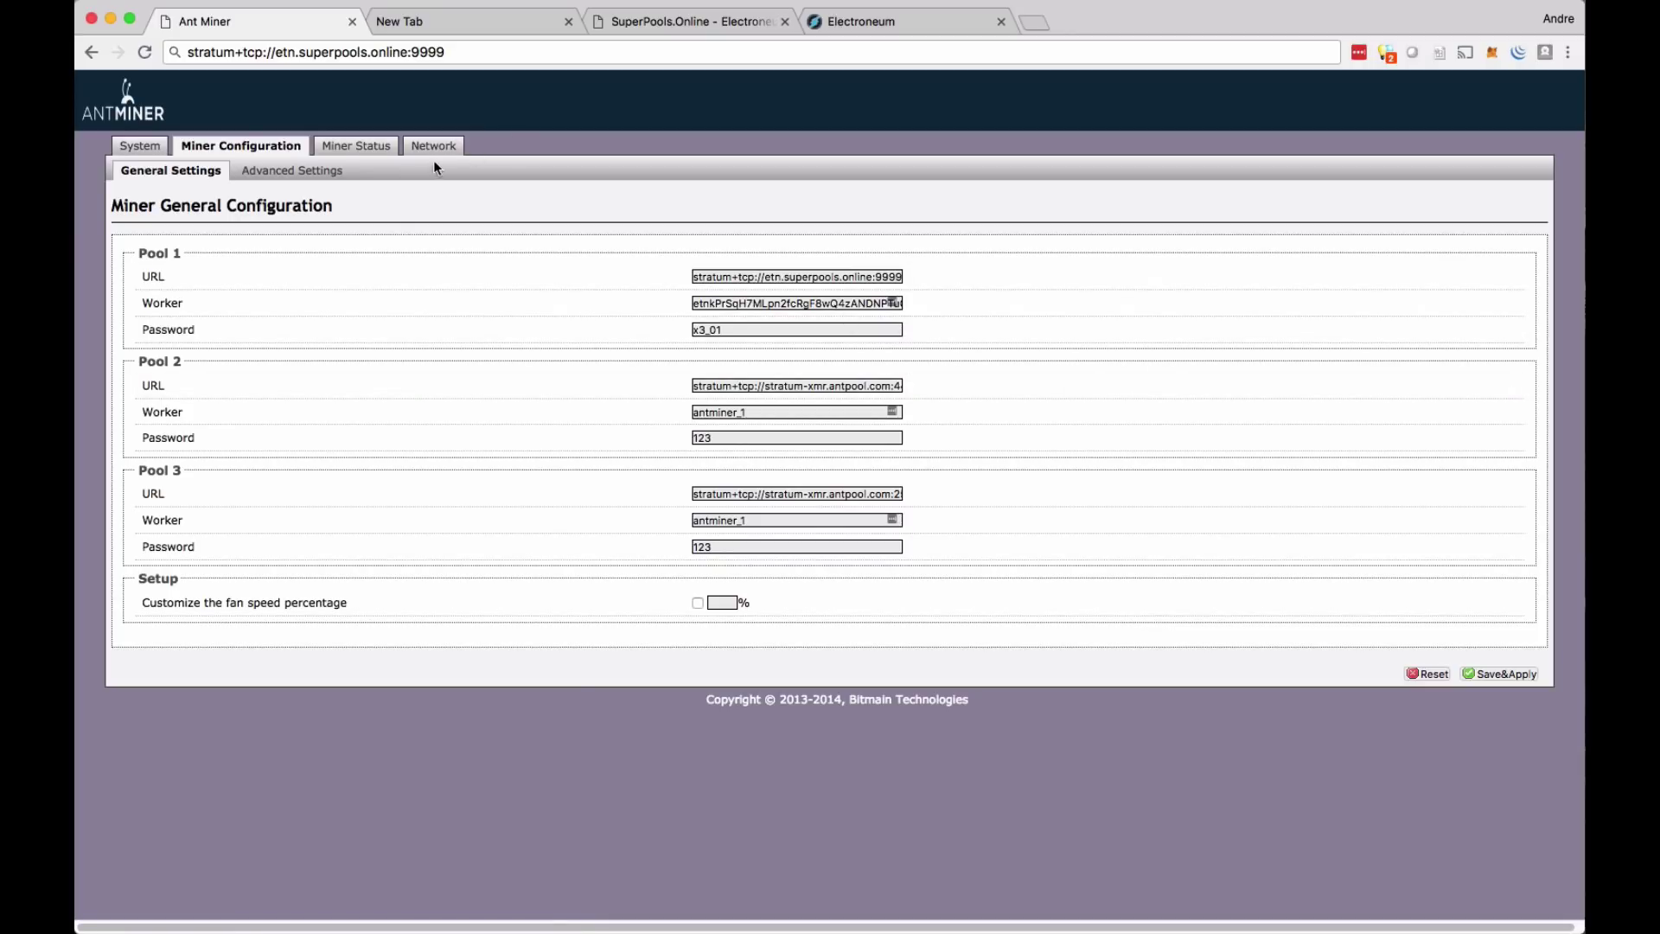
- Confirm on Miner Status that SuperPools pool 0 is Alive, with a 41.77 hashrate
click(370, 152)
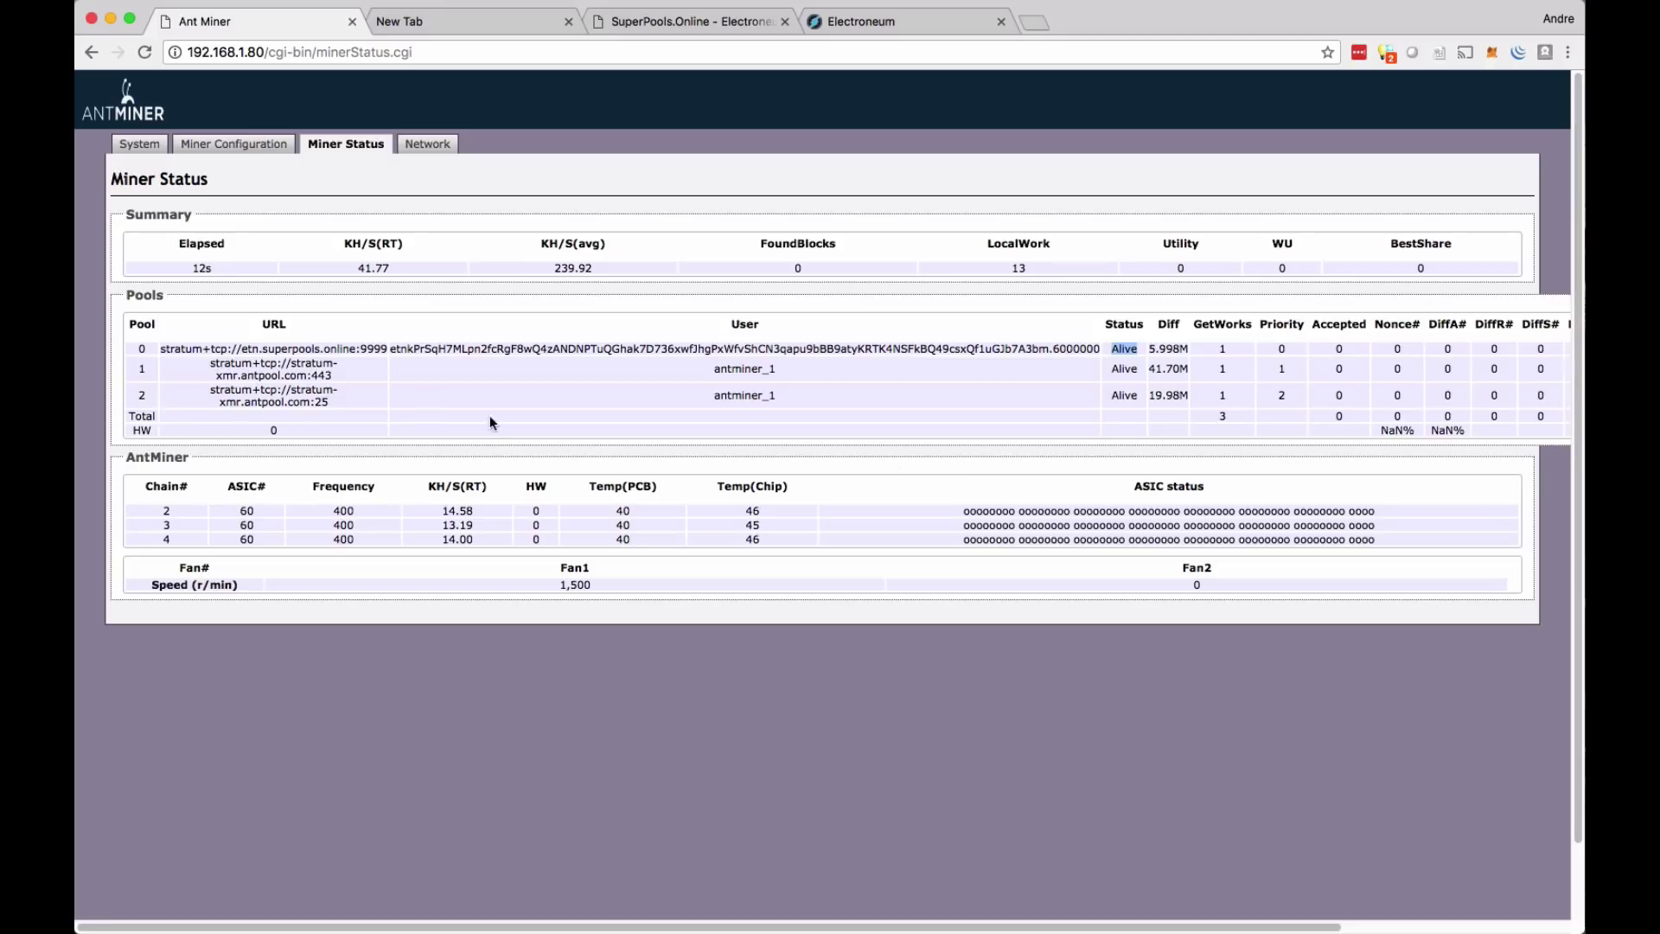
click(371, 270)
drag(358, 268, 371, 269)
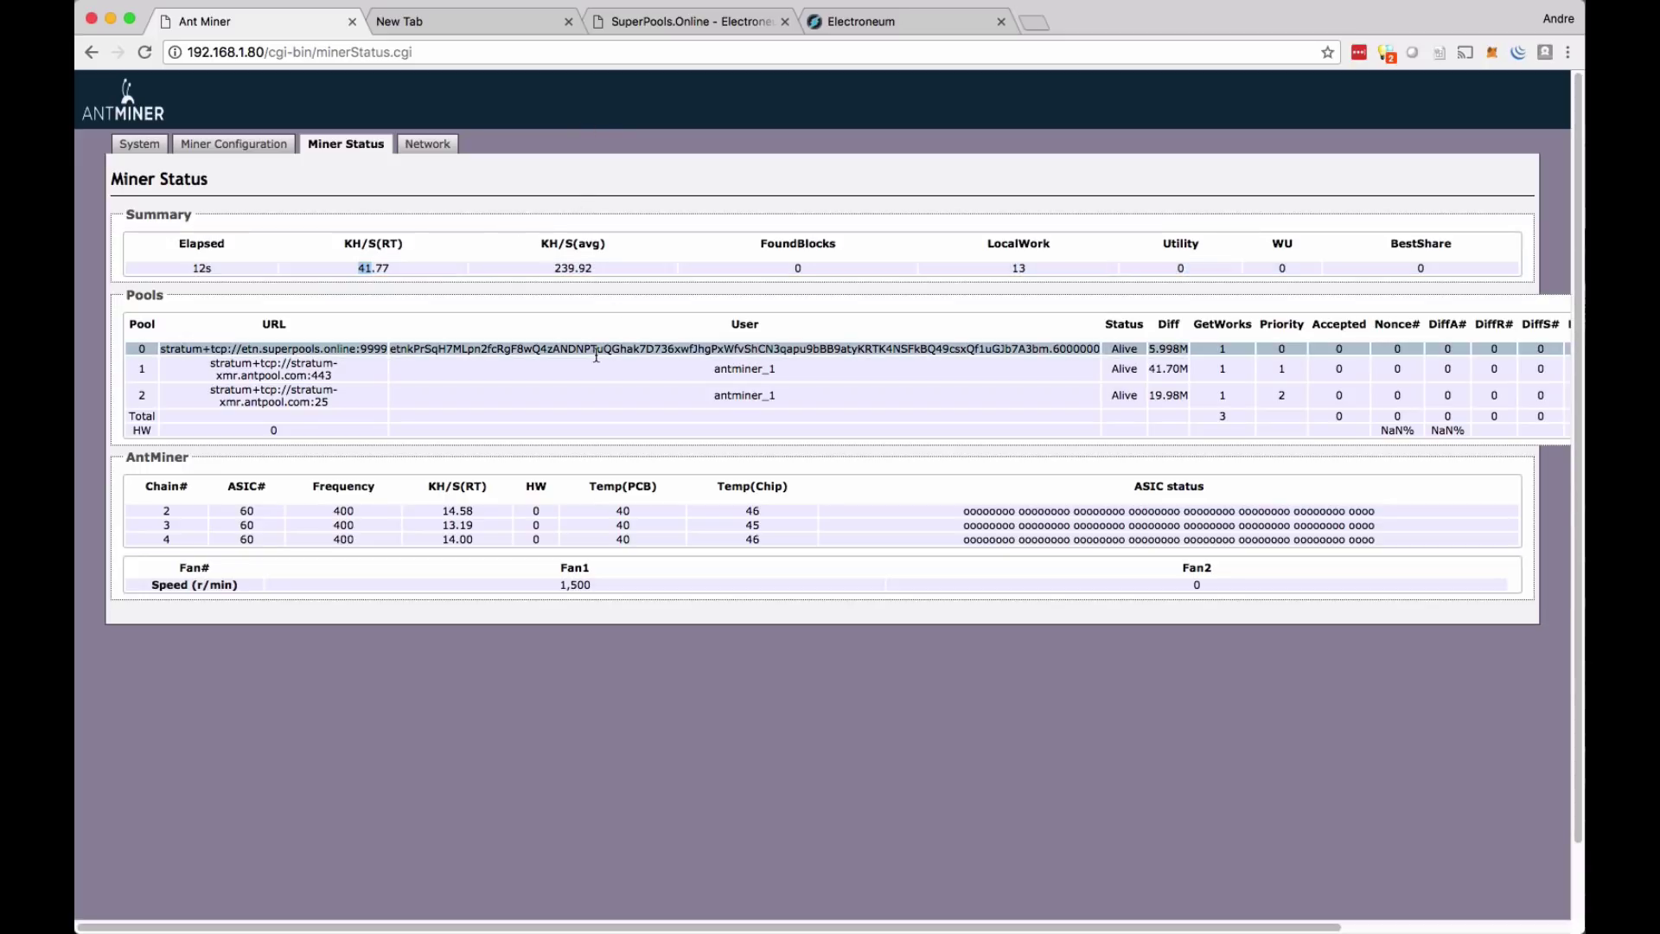
drag(553, 352, 390, 354)
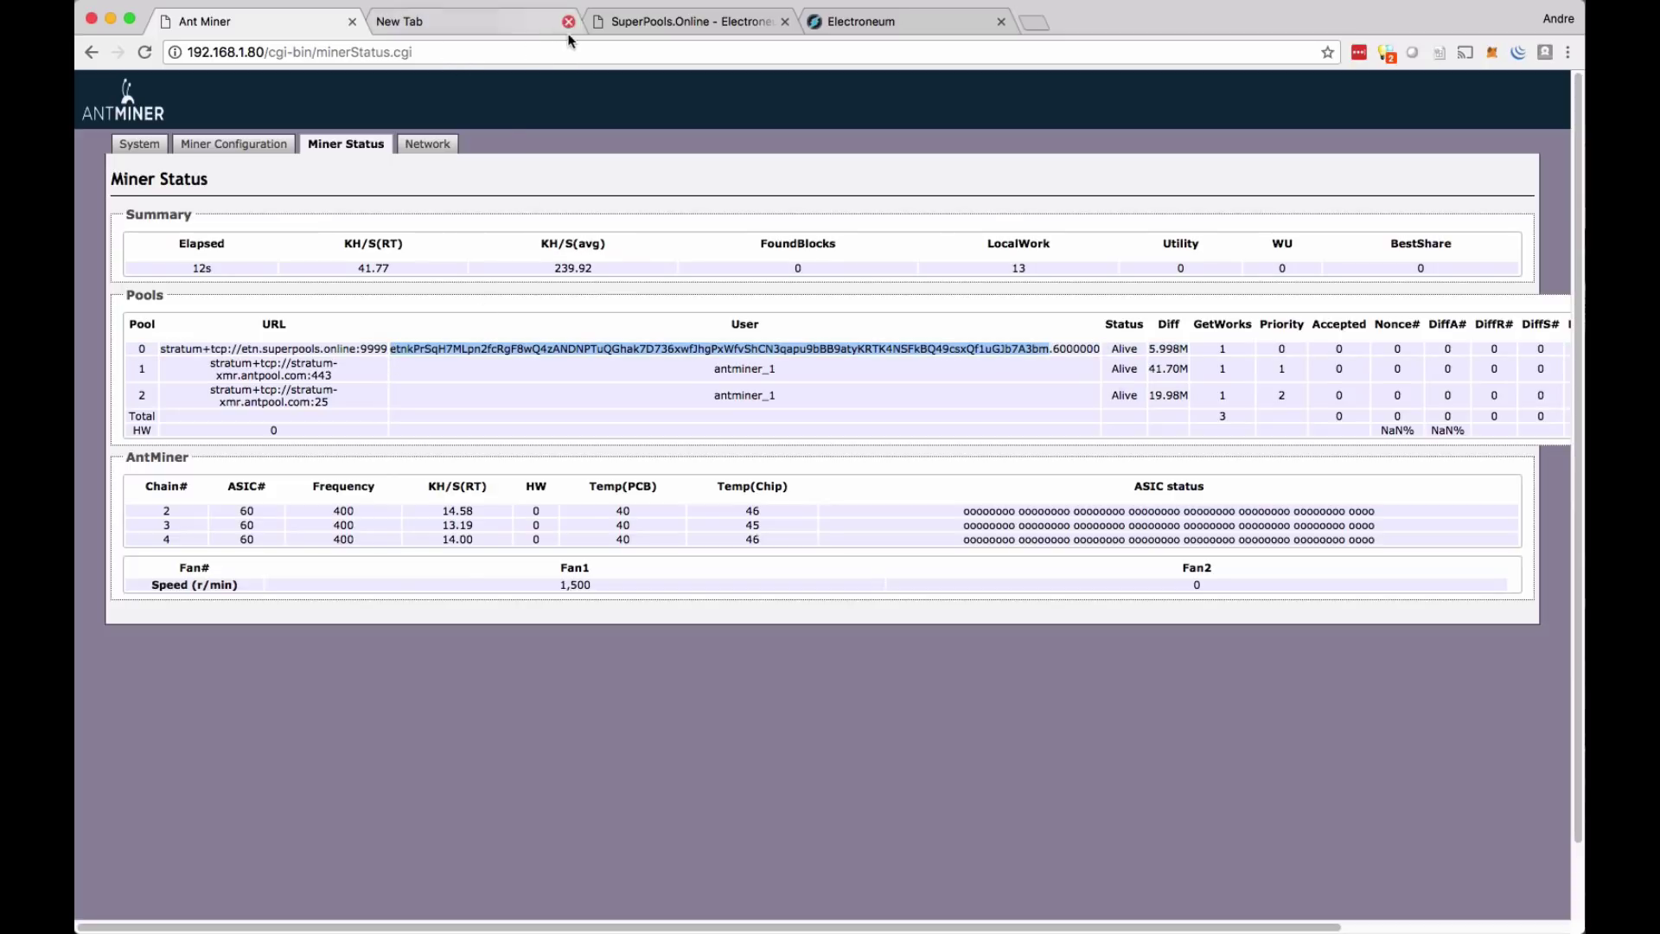
click(597, 22)
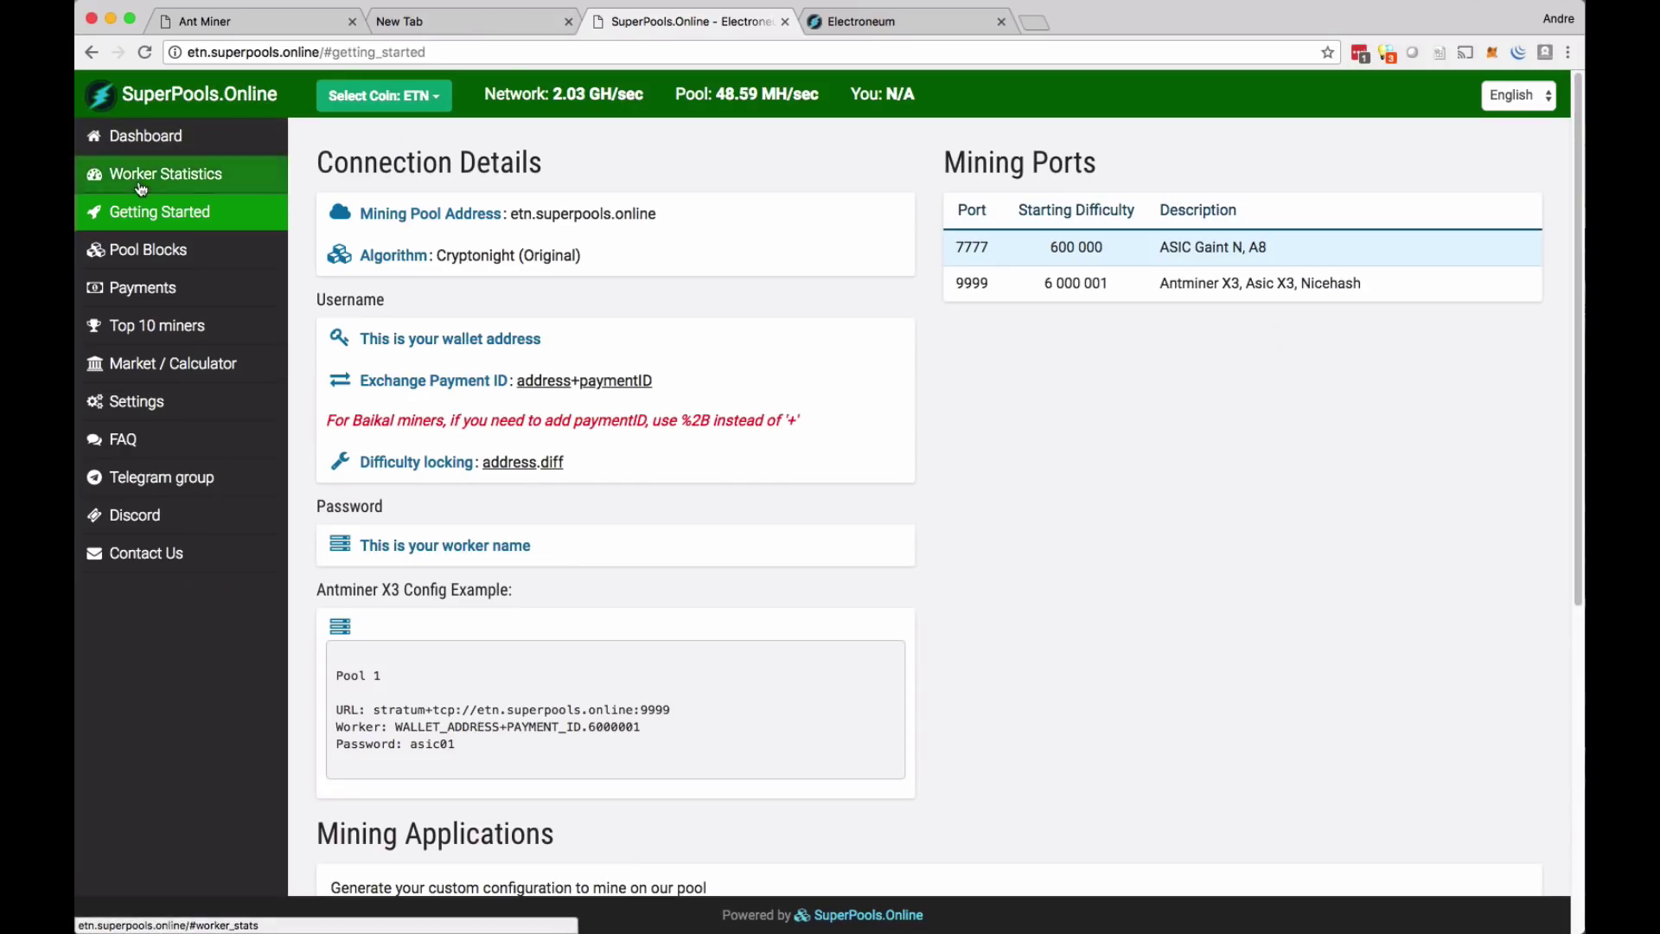
- Look up the pasted wallet address on the SuperPools.Online Worker Statistics page
click(177, 173)
click(451, 222)
right_click(451, 222)
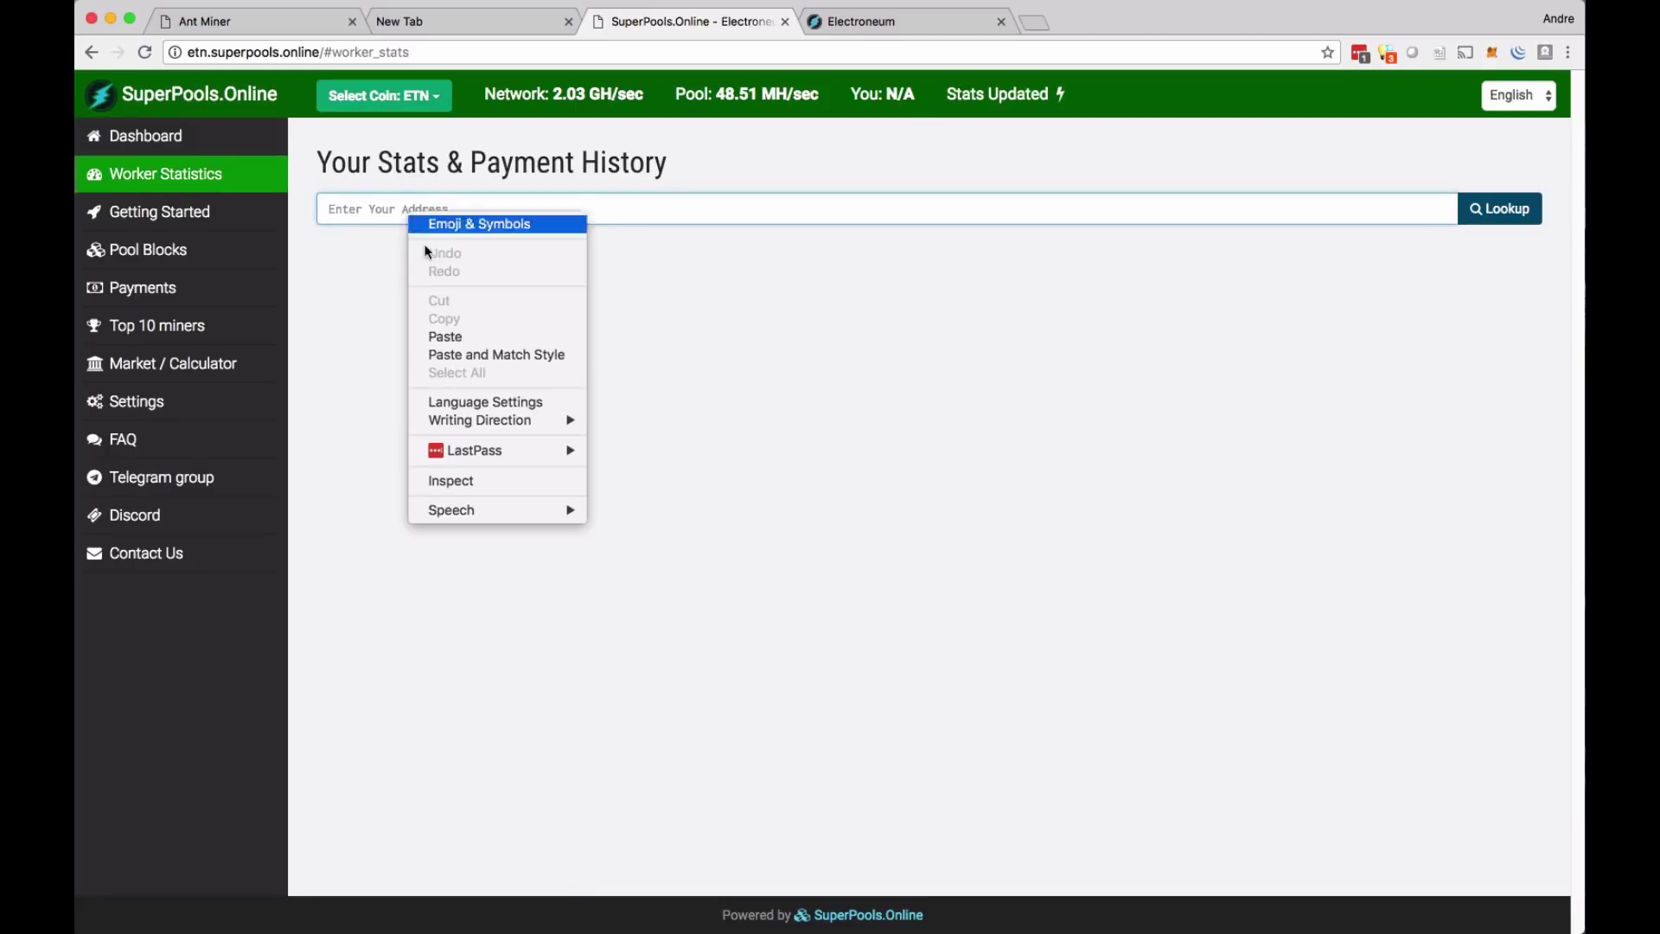
click(458, 339)
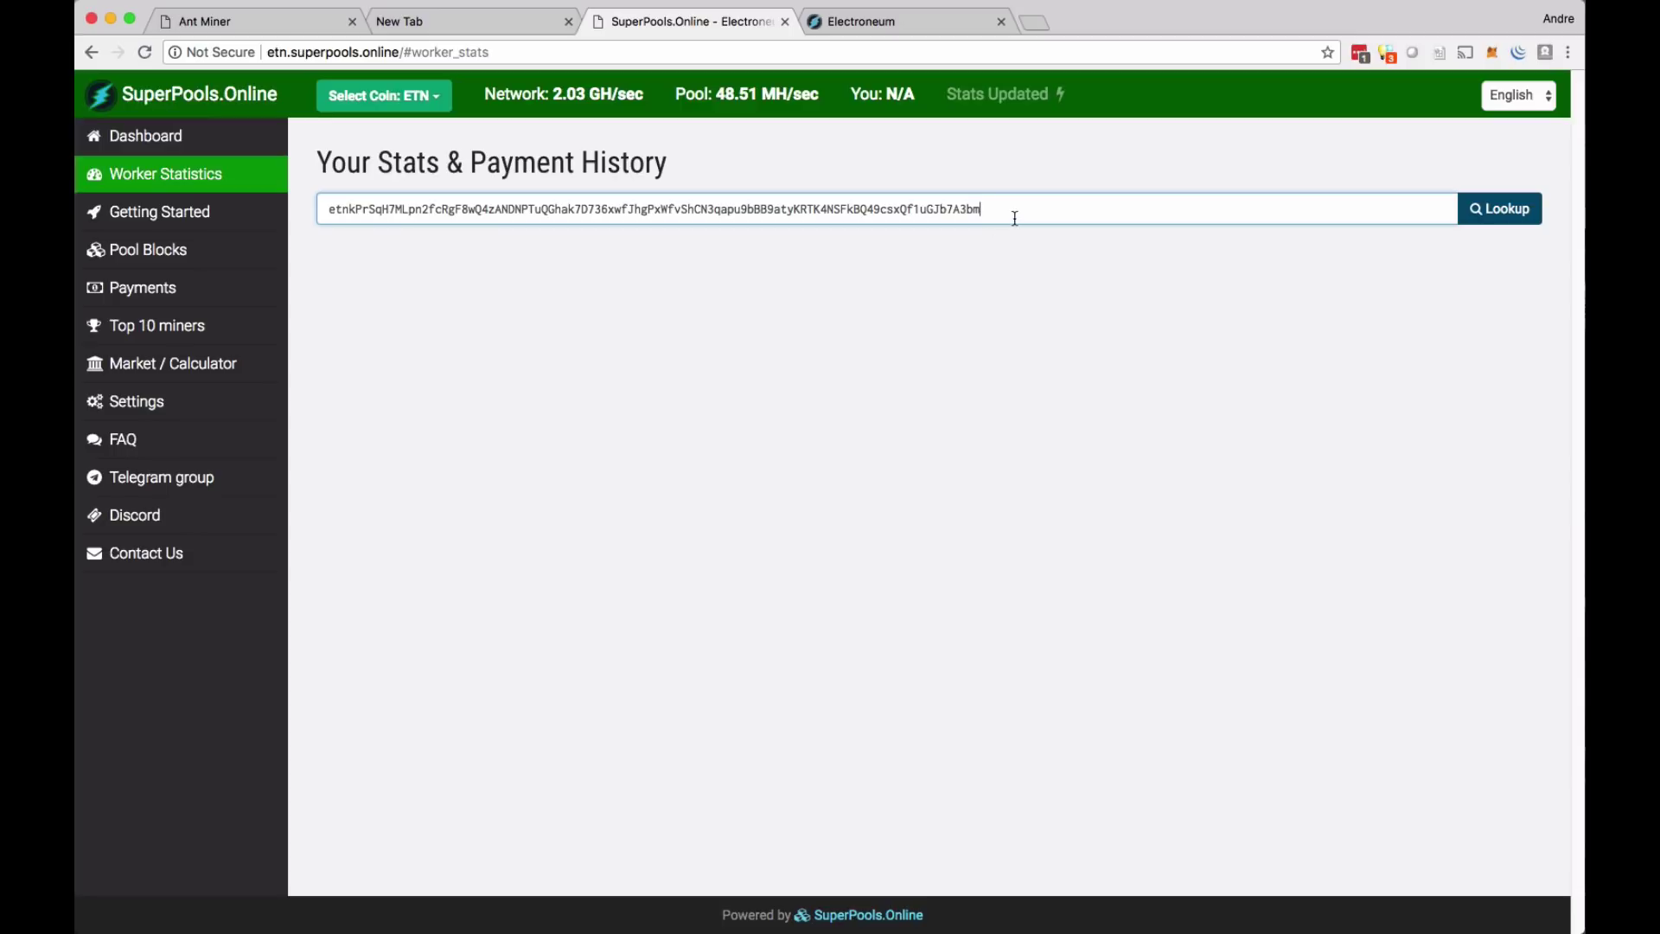
click(1498, 208)
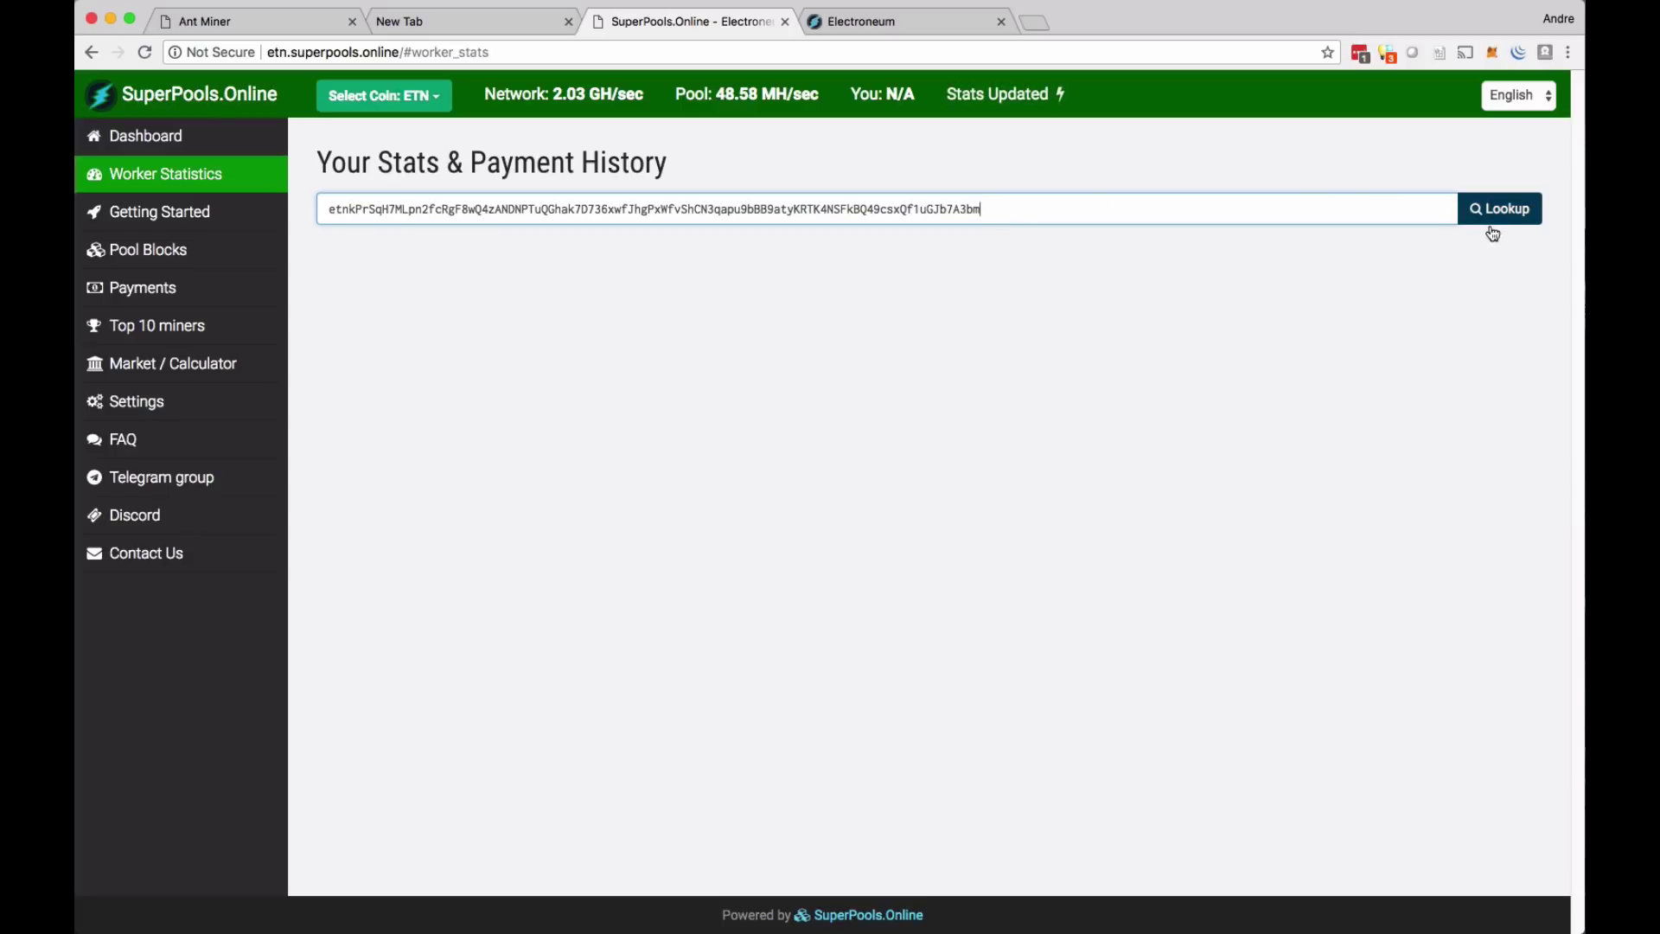
- Review worker x3_01's last share time and hash rate rising from 10.00 to 20.00
scroll(1143, 317, down, 1)
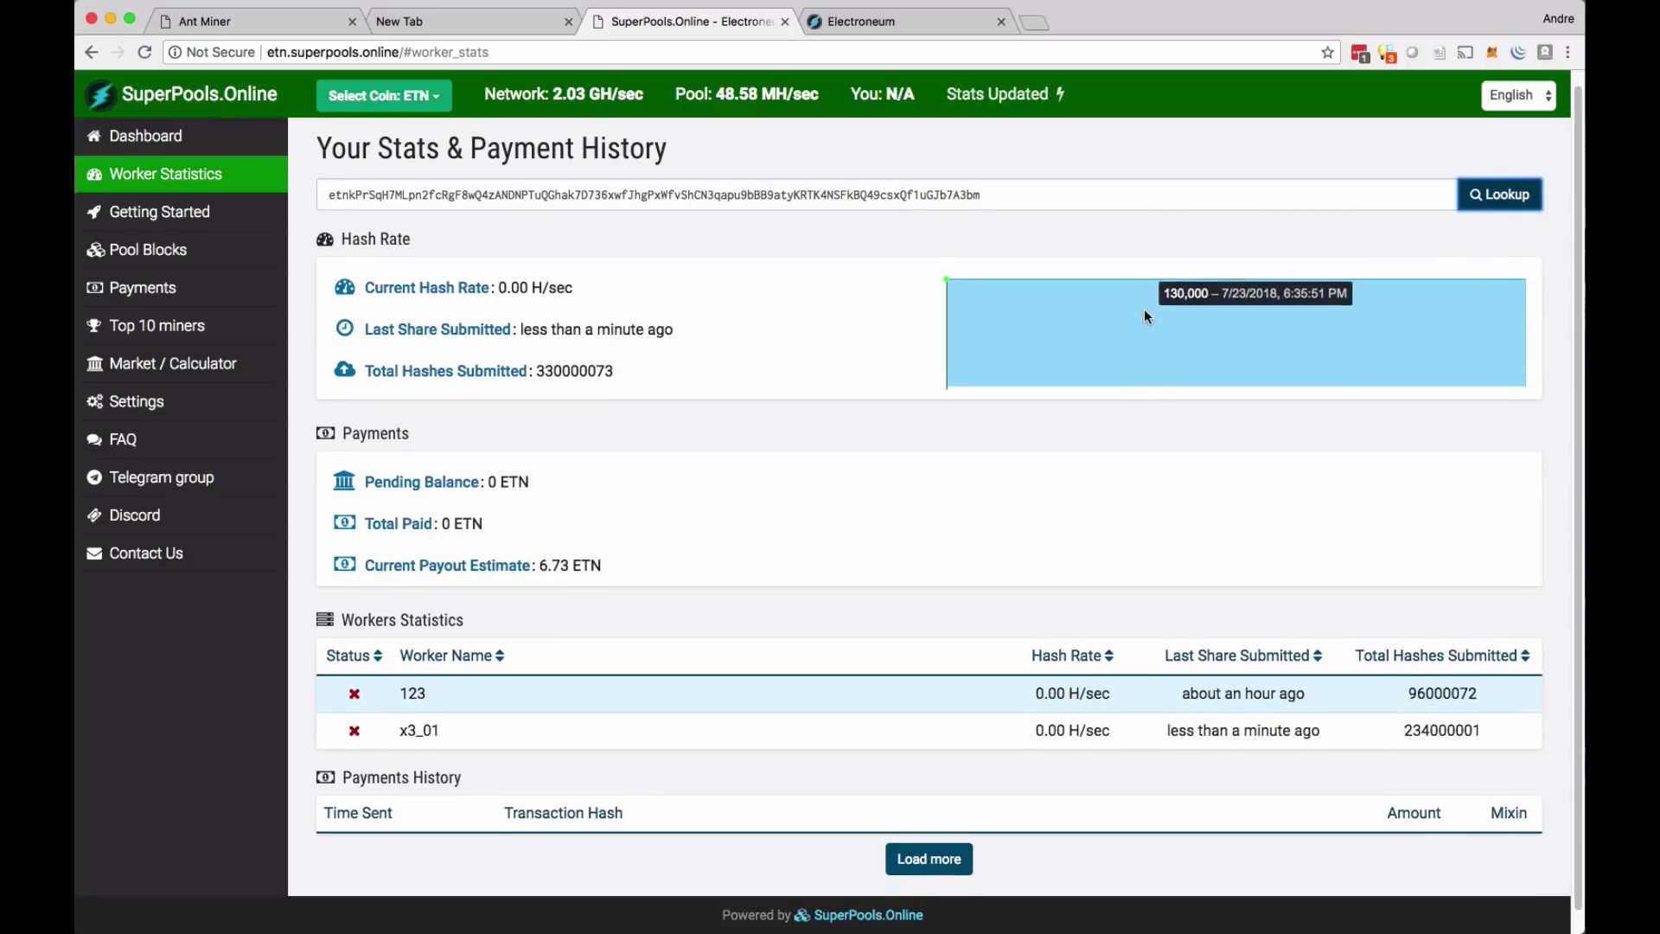
scroll(1144, 308, down, 1)
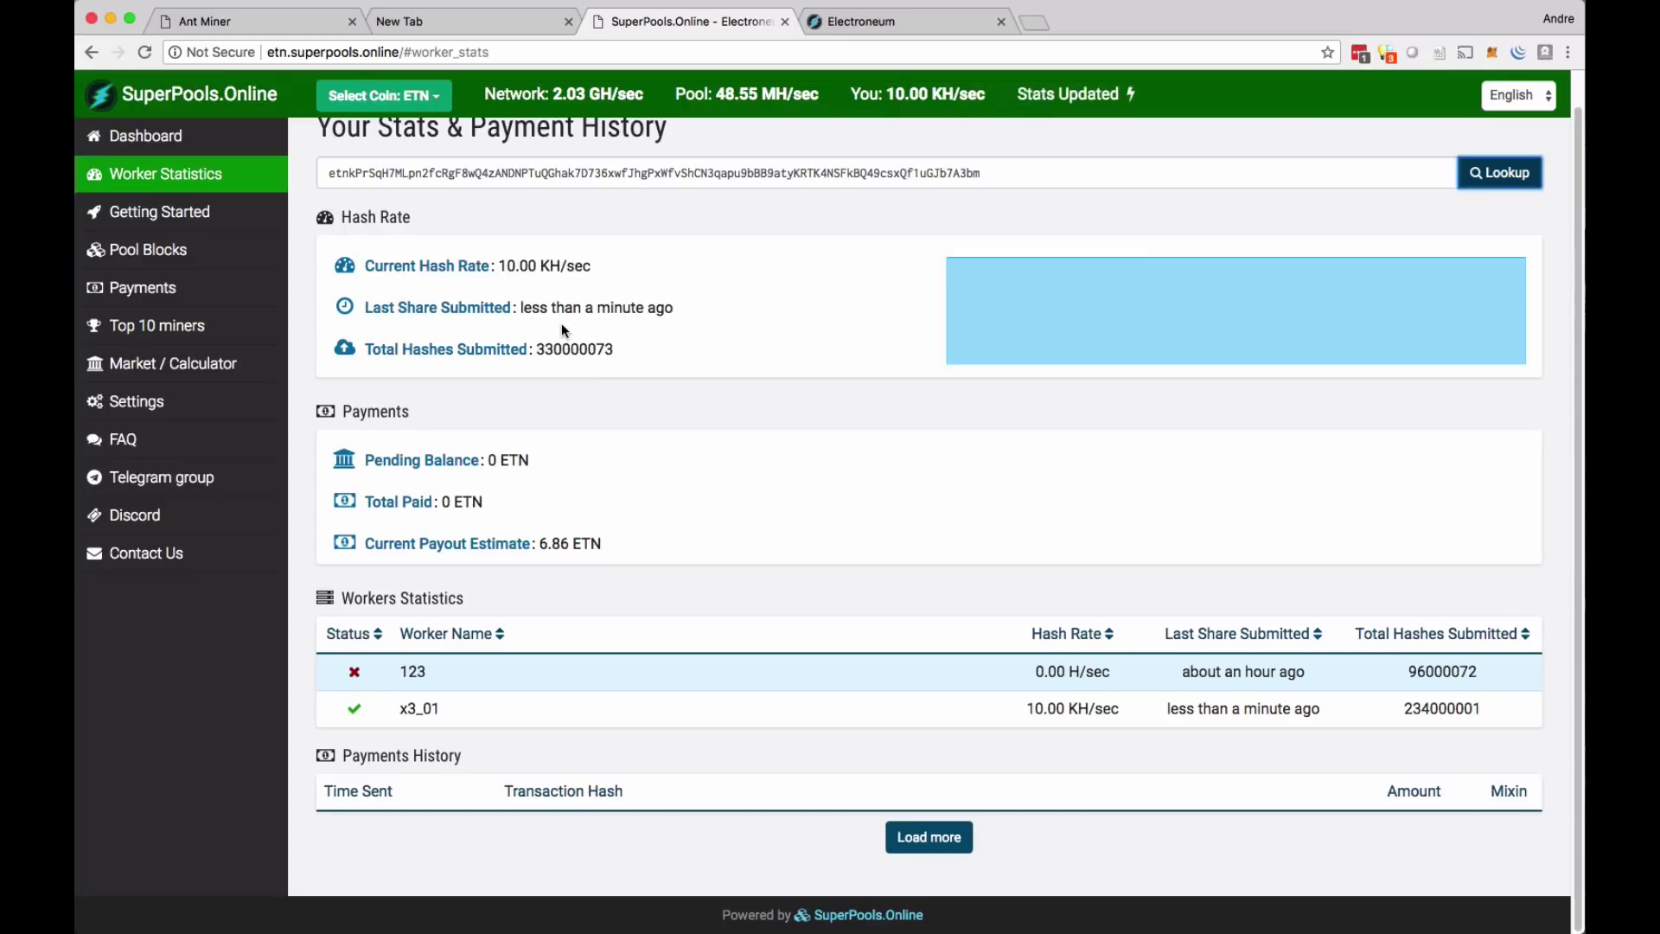
mouse_move(520, 310)
mouse_down()
mouse_move(677, 309)
mouse_move(522, 308)
mouse_up()
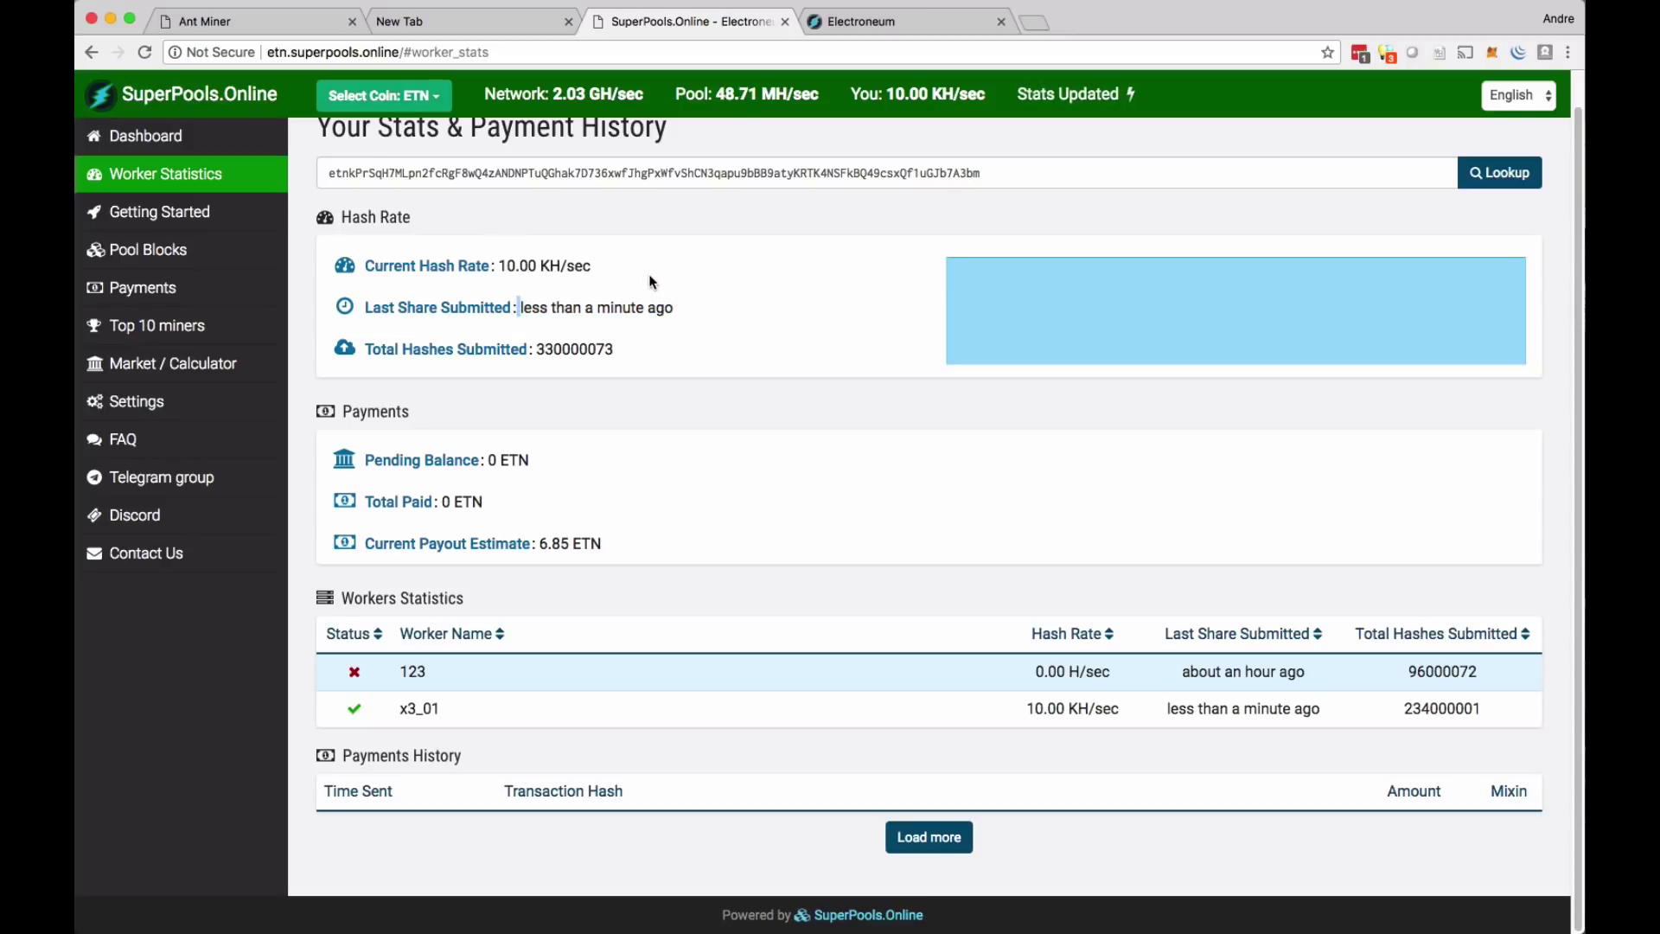
drag(500, 267, 537, 271)
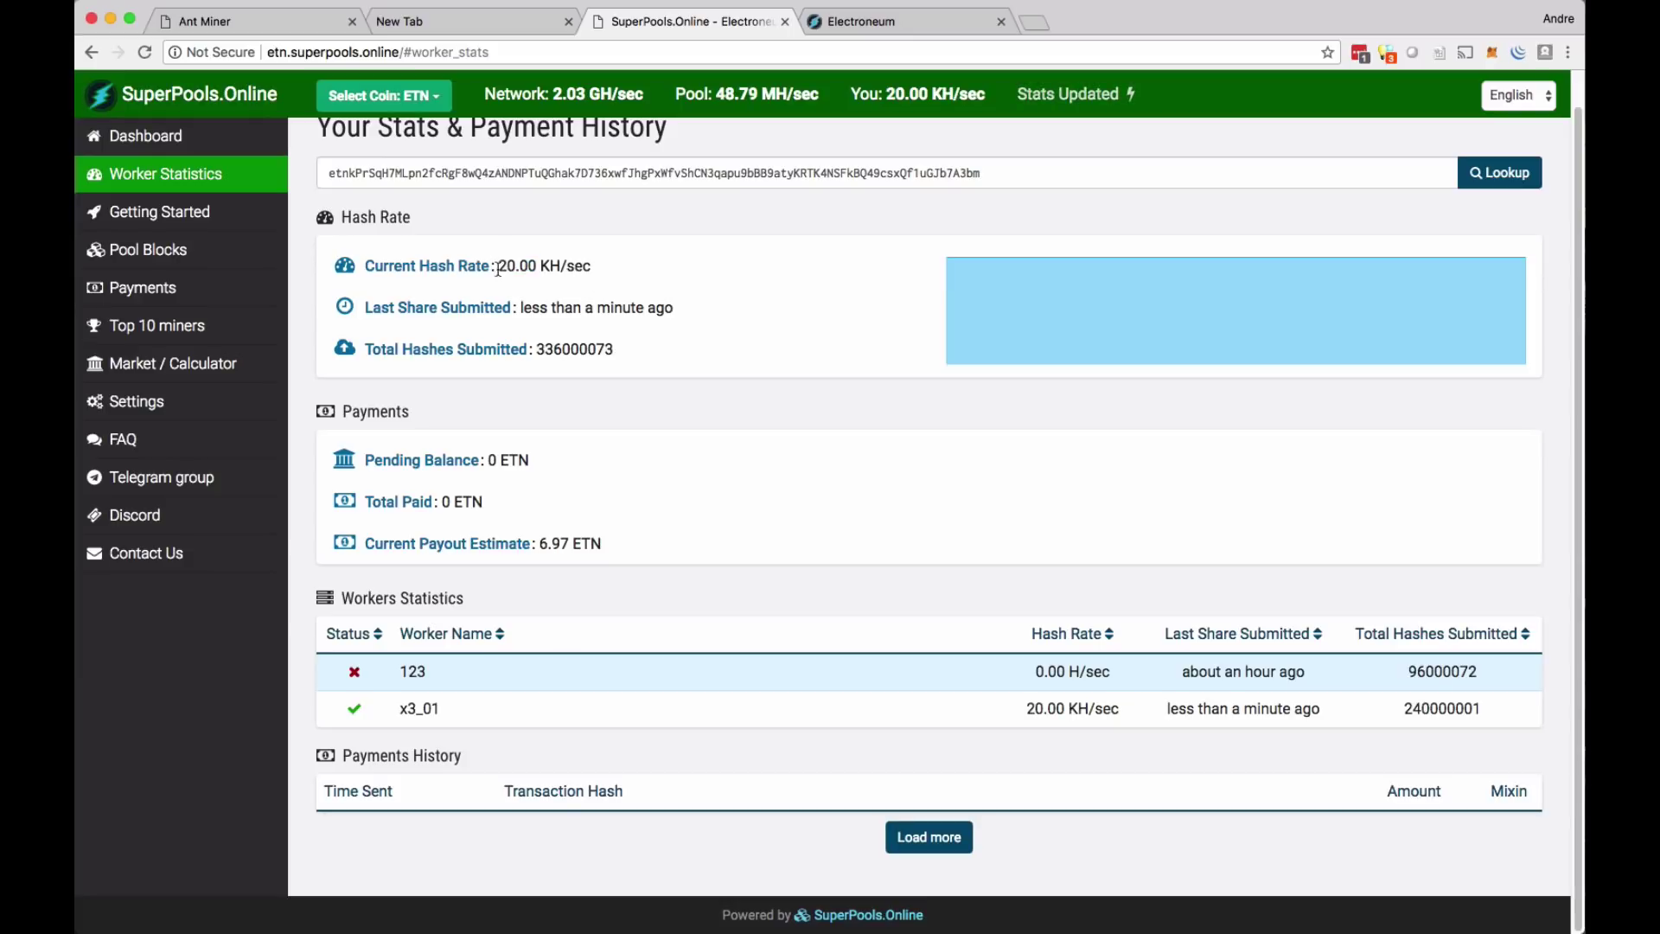
drag(497, 268, 535, 270)
- Reload the Antminer Miner Status and check the 238 KH/s real-time hash rate
click(288, 24)
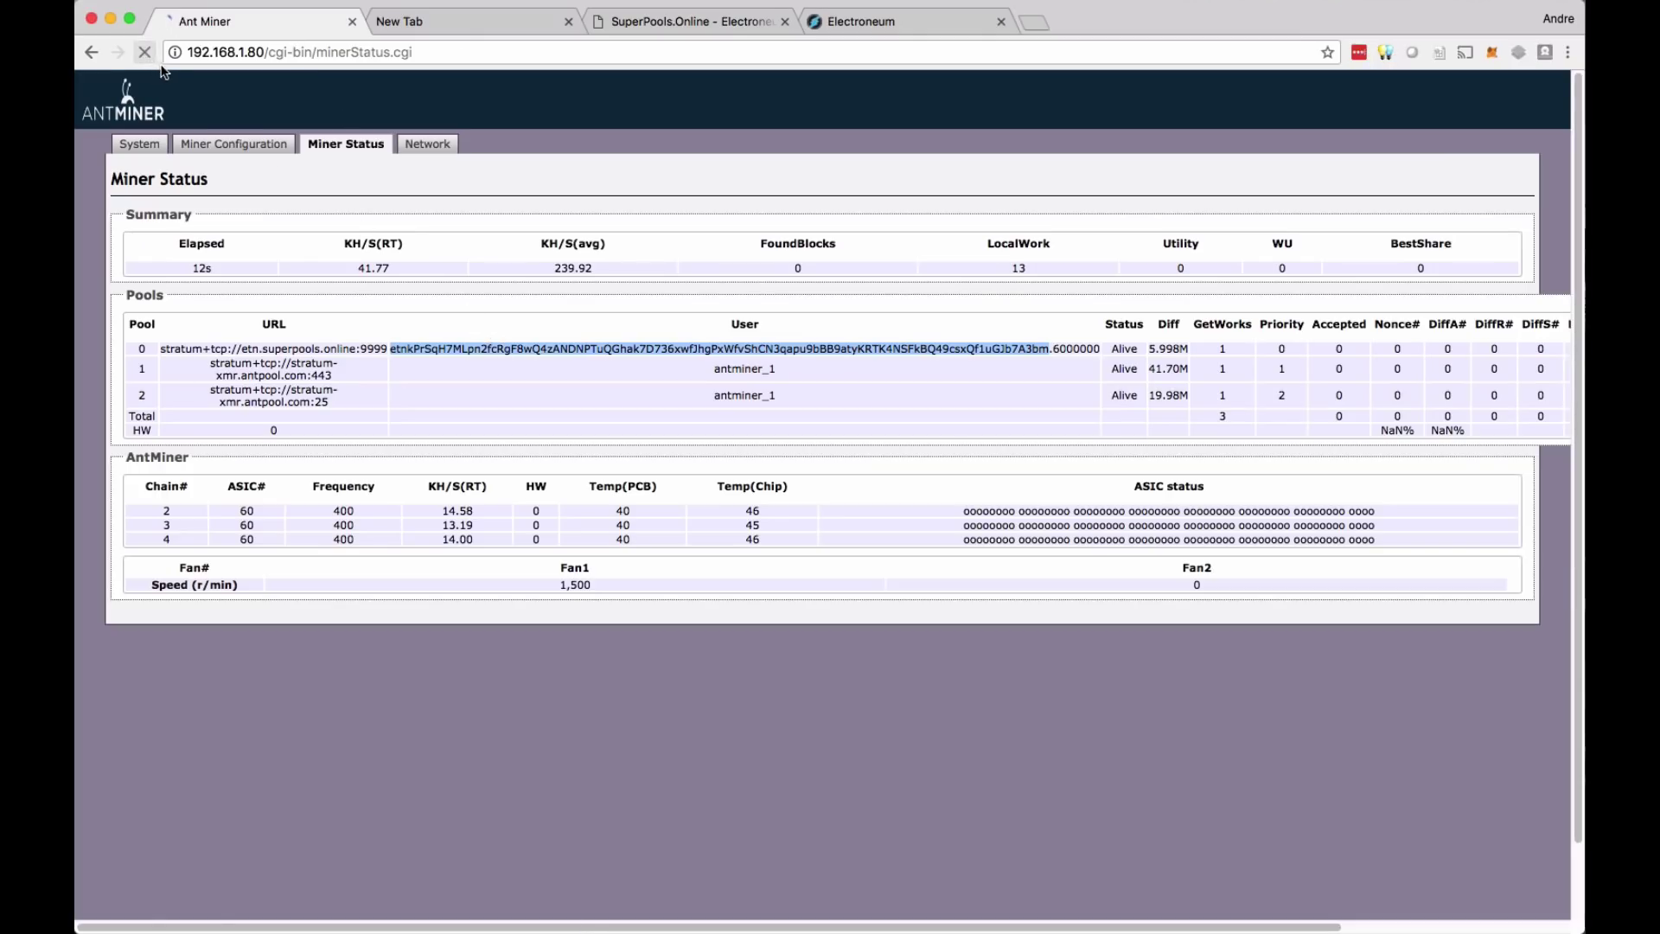
click(145, 52)
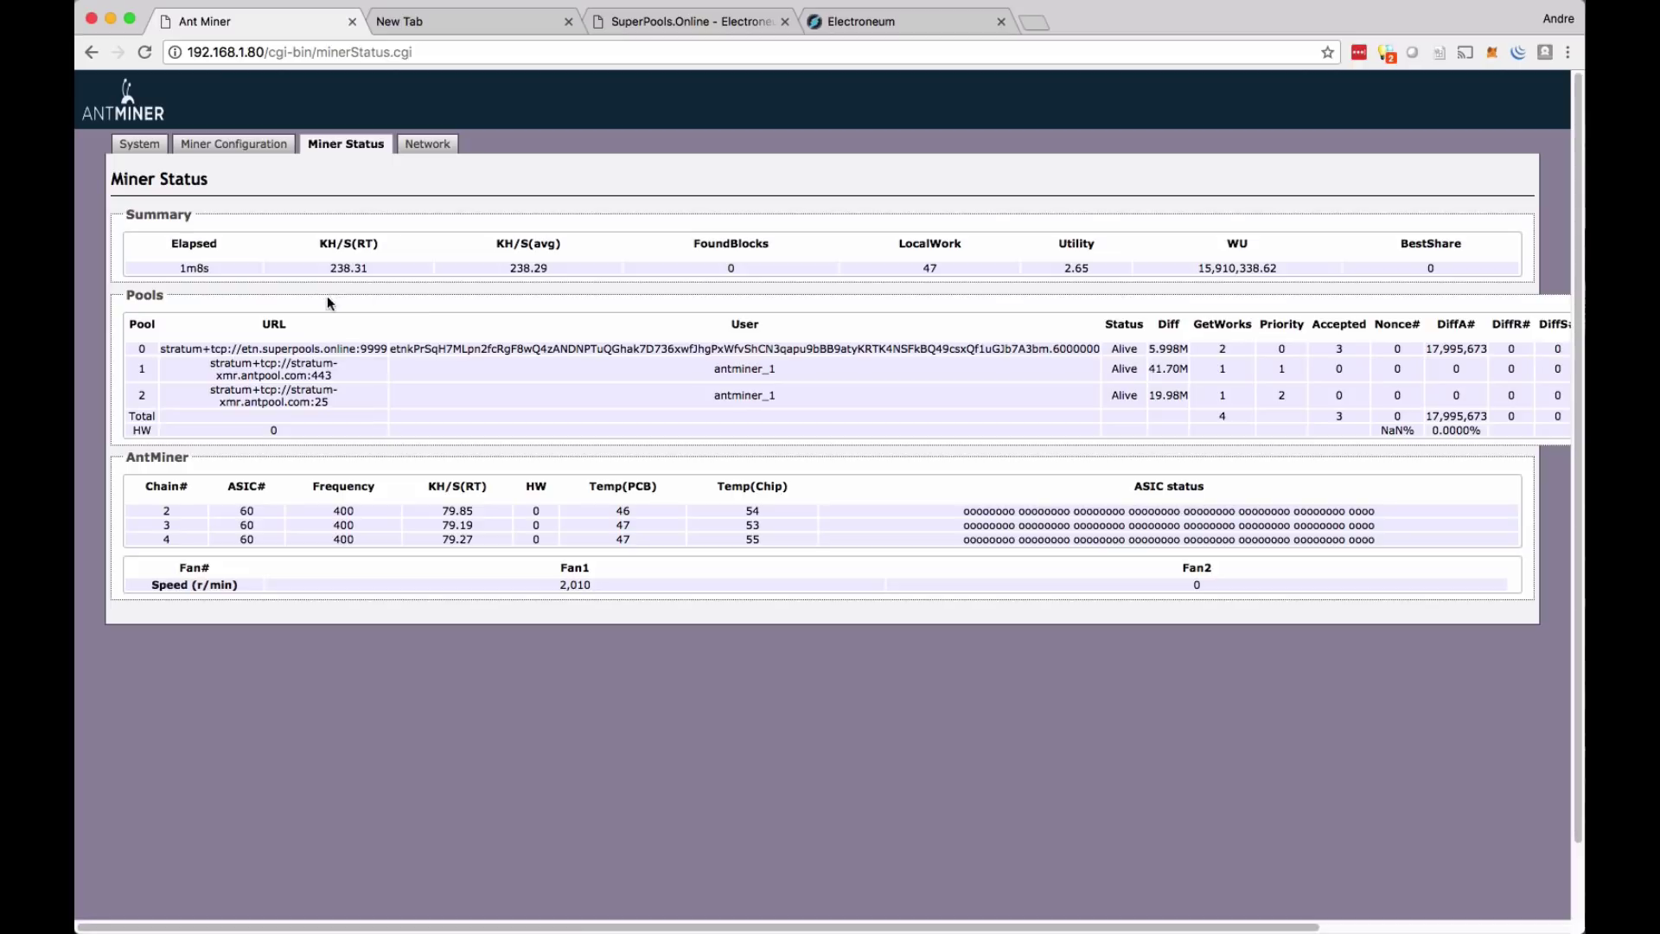
drag(330, 268, 355, 290)
click(695, 22)
- Scroll the SuperPools worker statistics to find worker x3_01 at 40.00 KH/sec
scroll(523, 227, up, 1)
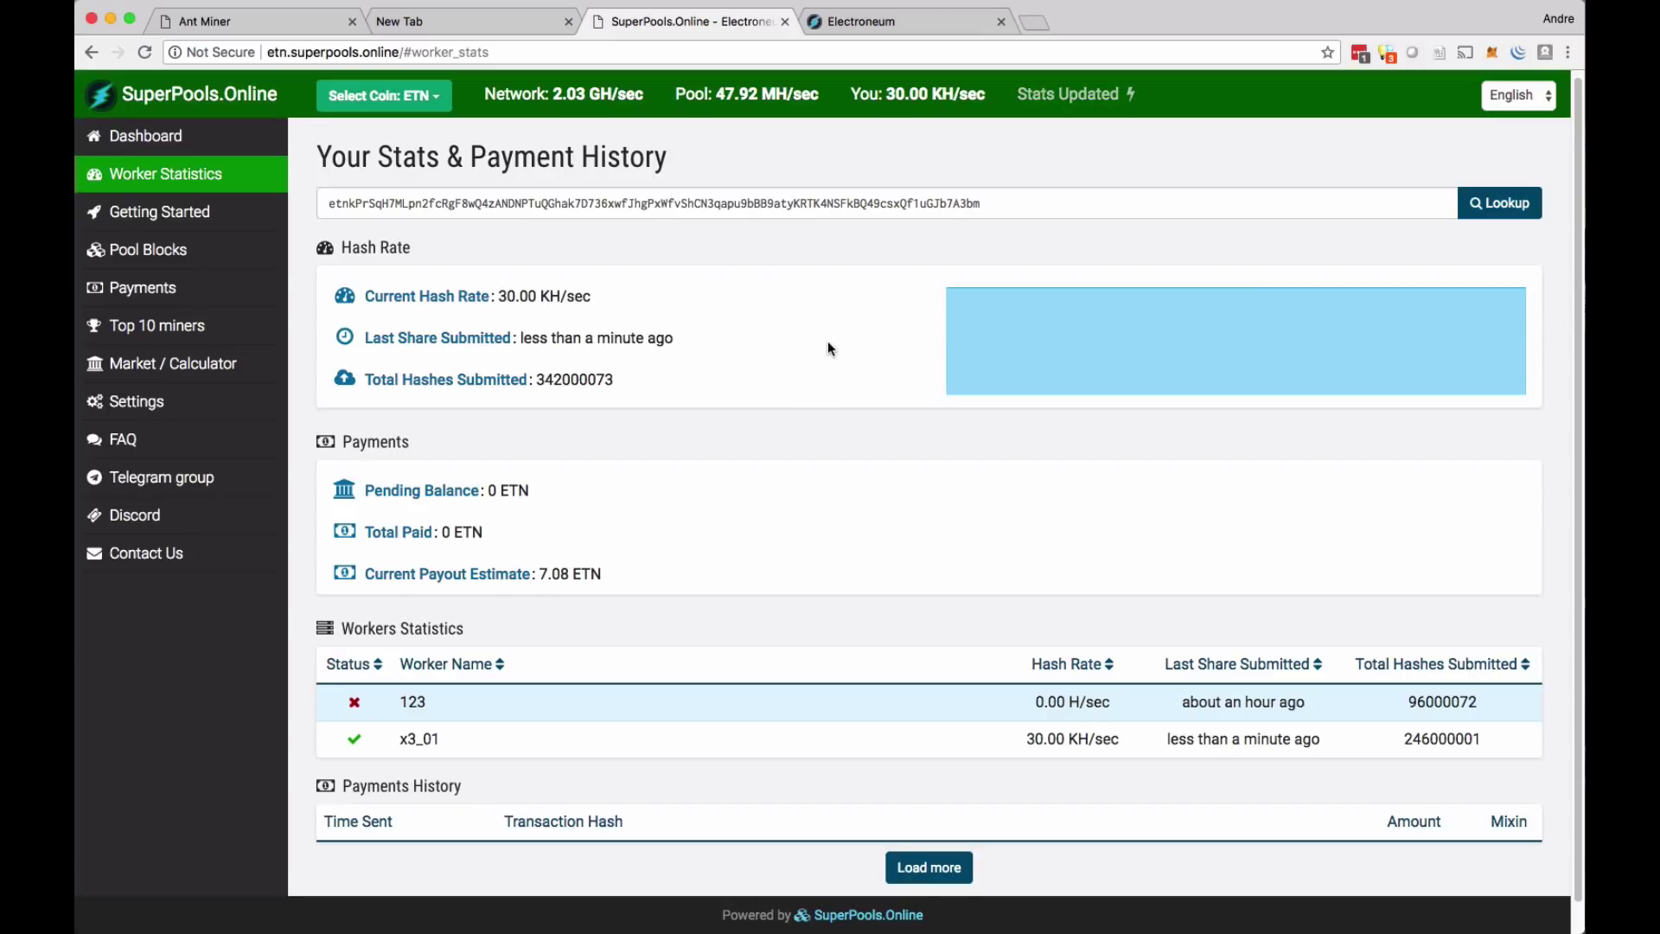
scroll(848, 320, down, 1)
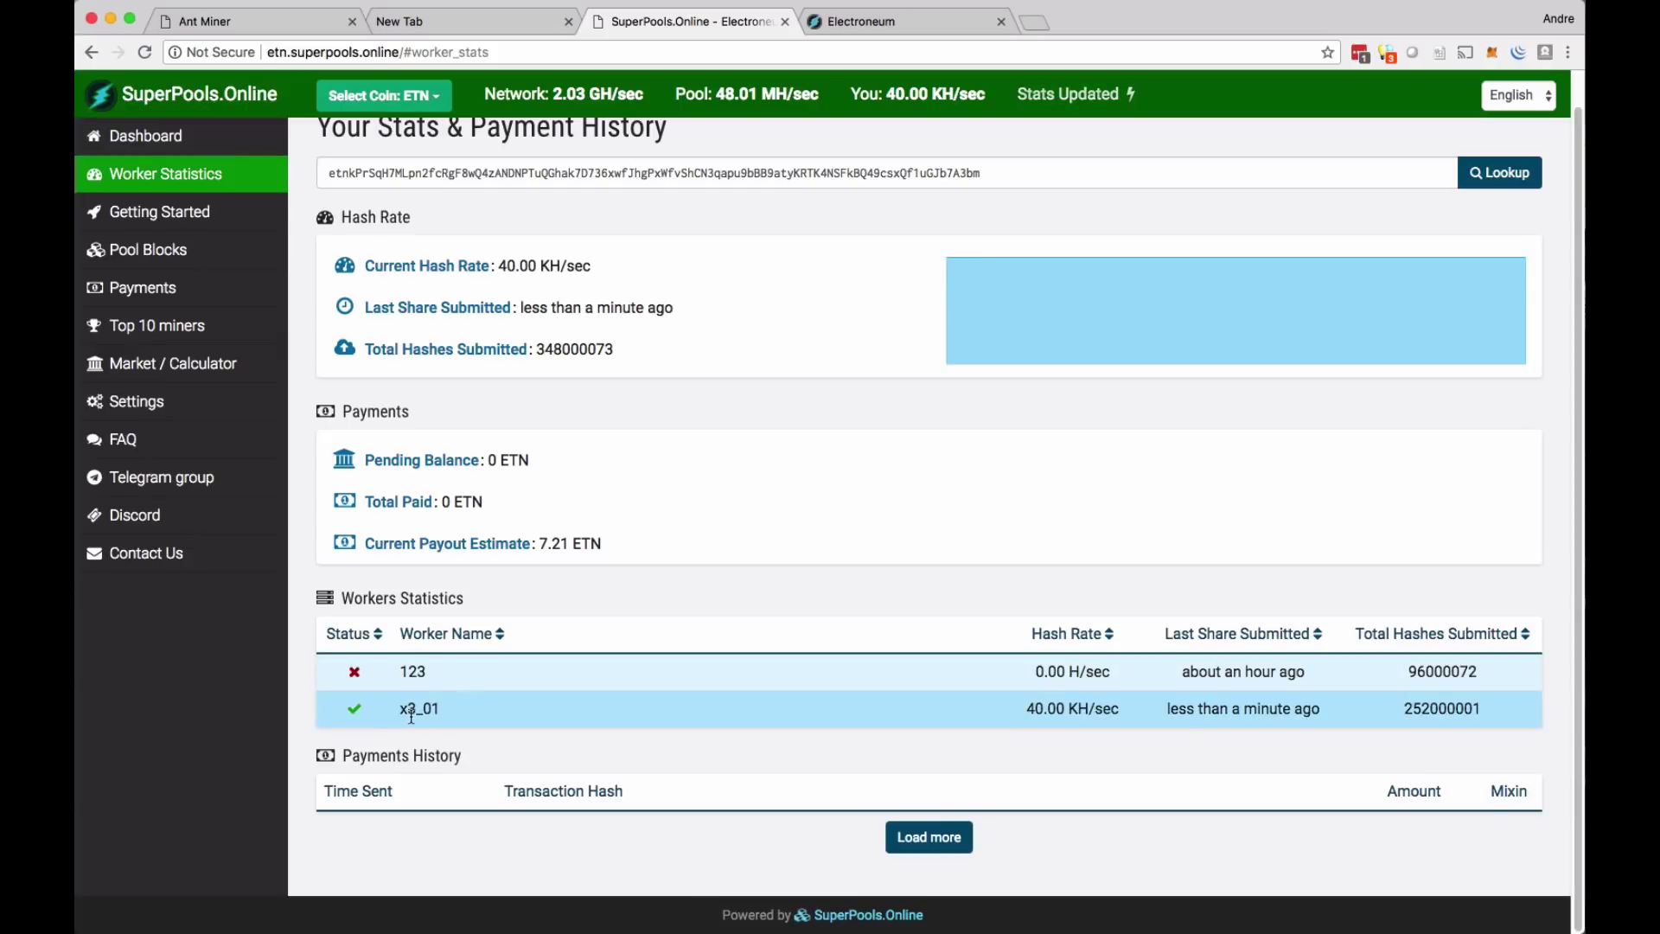
drag(445, 716, 399, 711)
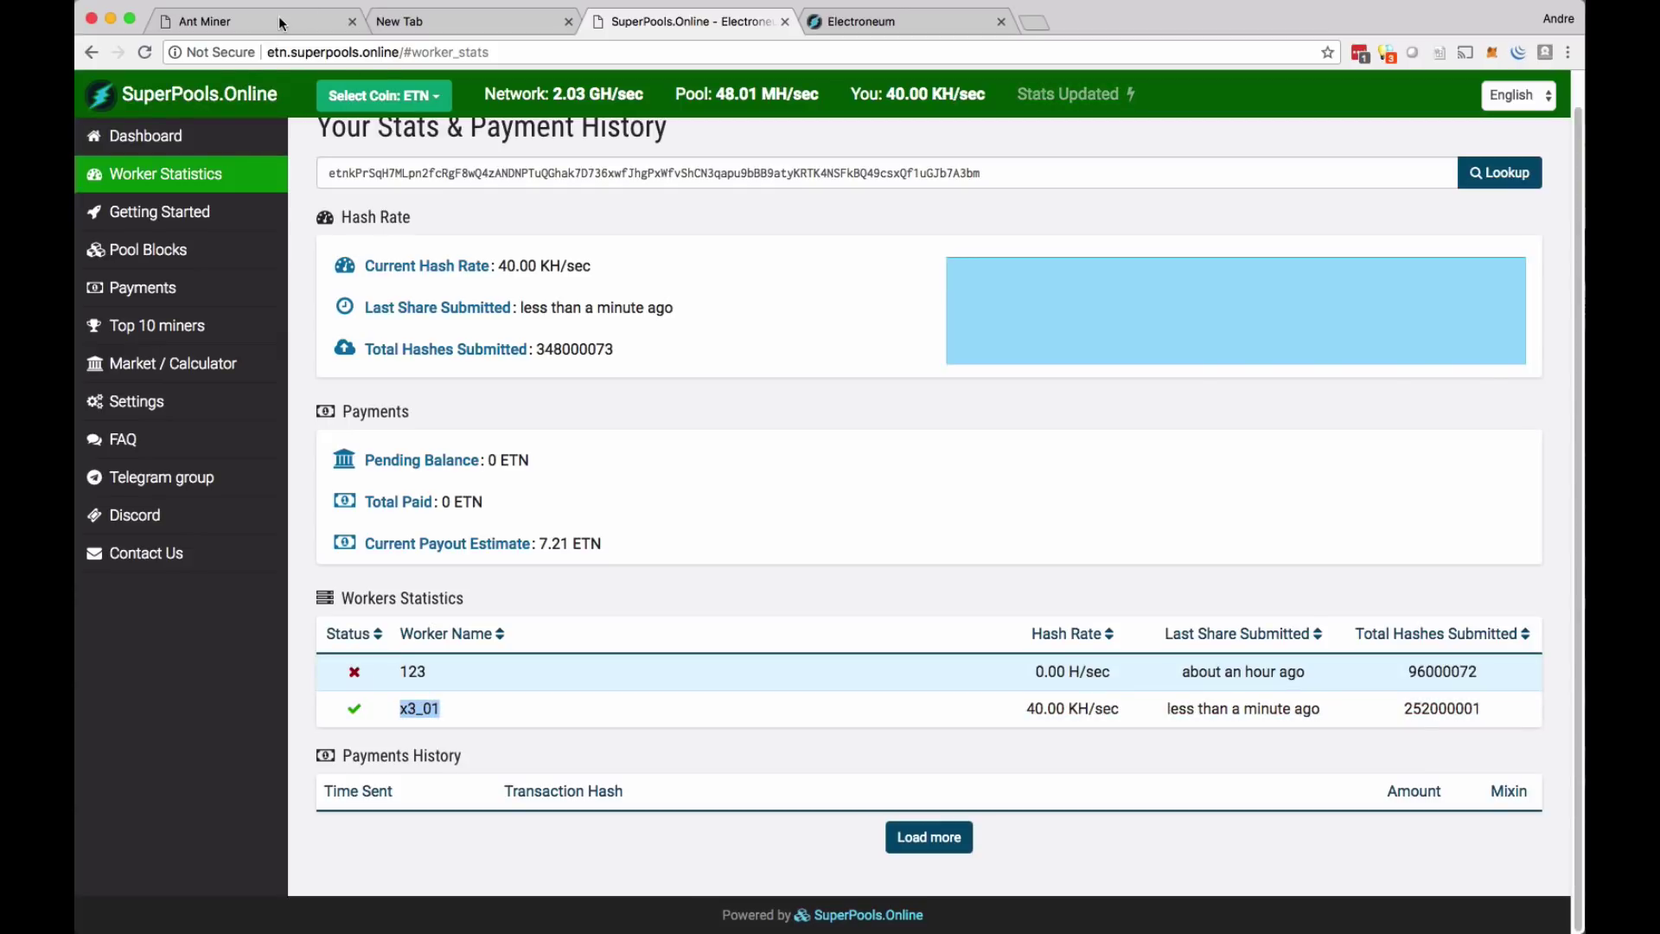
click(280, 23)
- Check the Pool 1 password on Miner Configuration, then return to the SuperPools worker stats
click(247, 149)
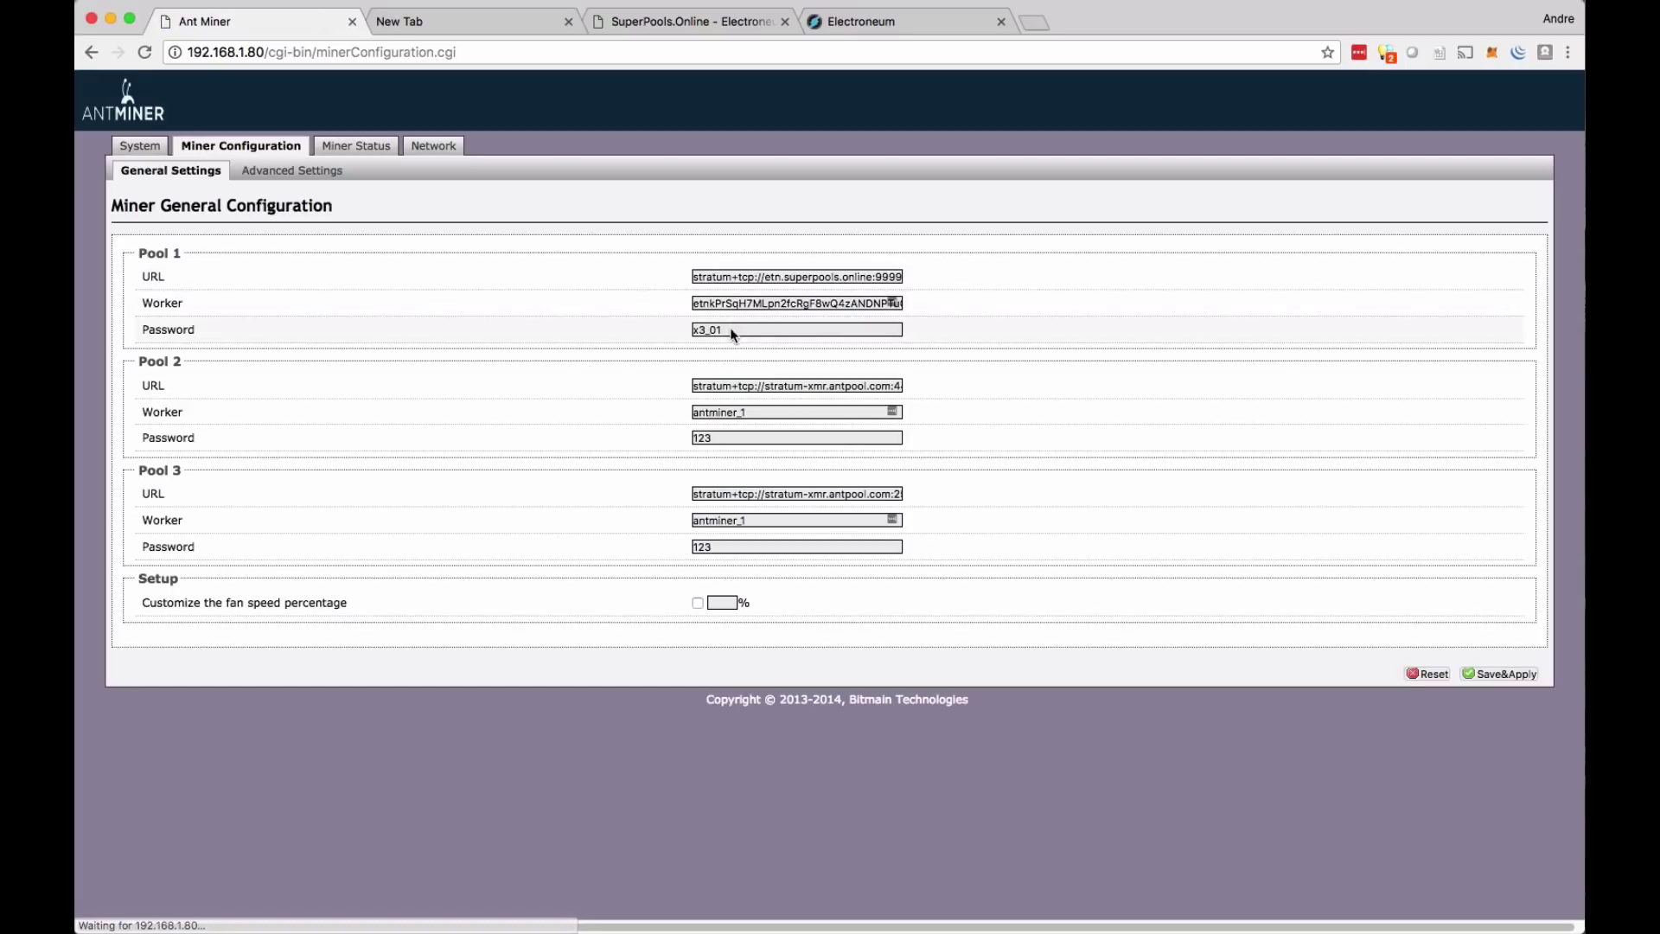
double_click(734, 330)
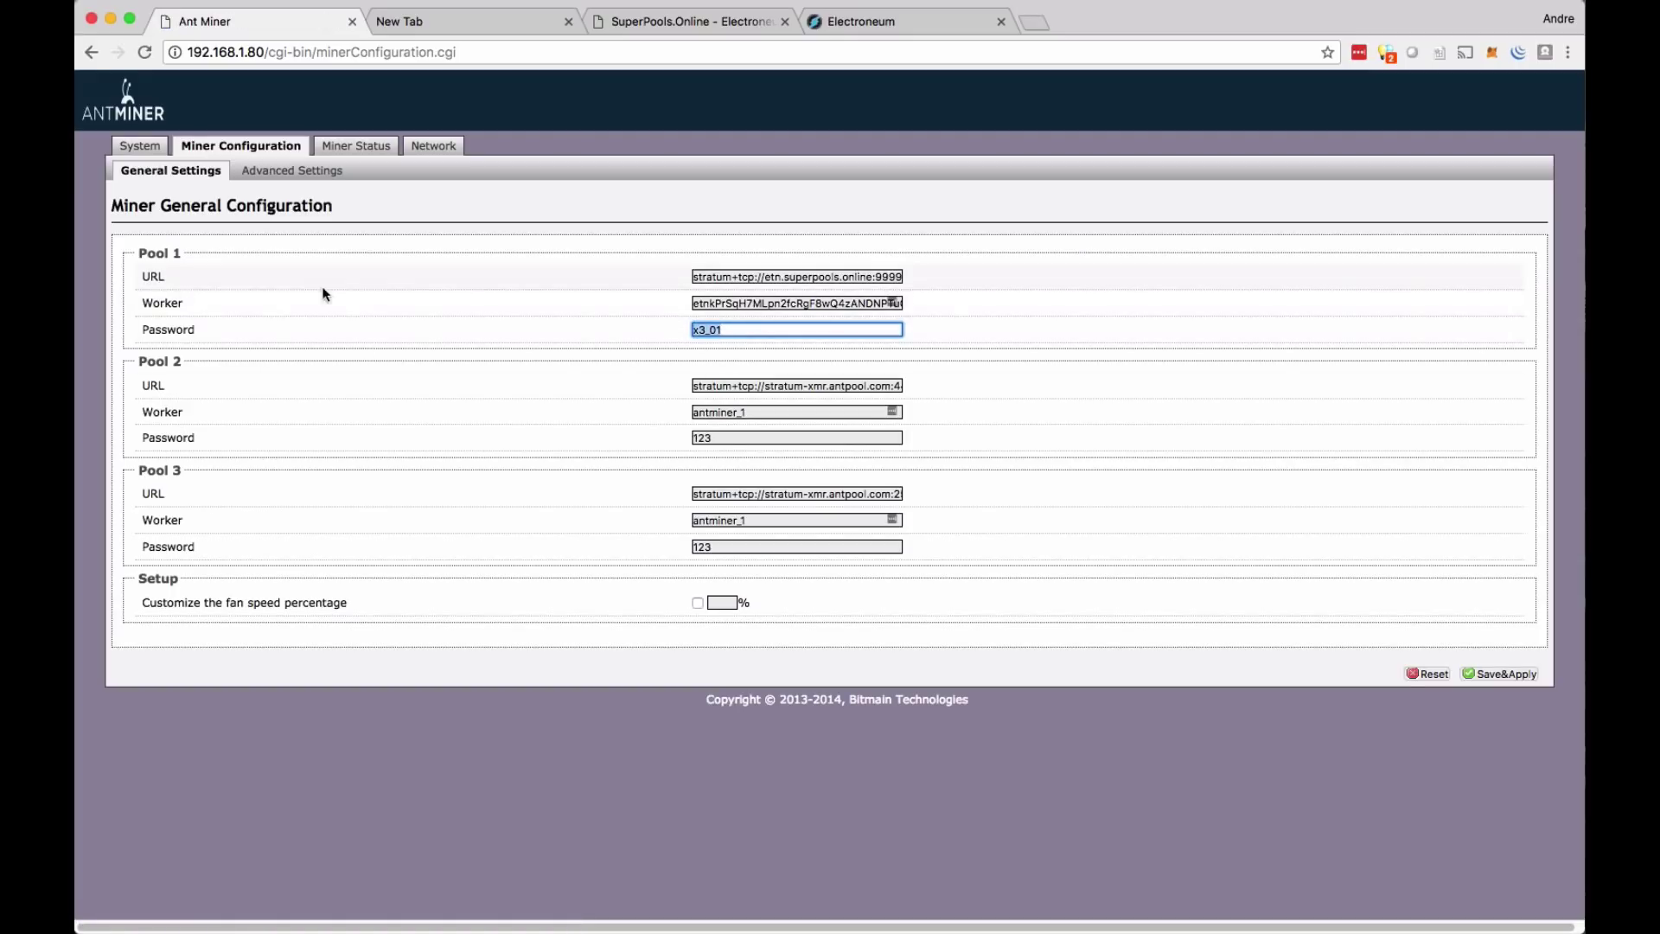
click(667, 24)
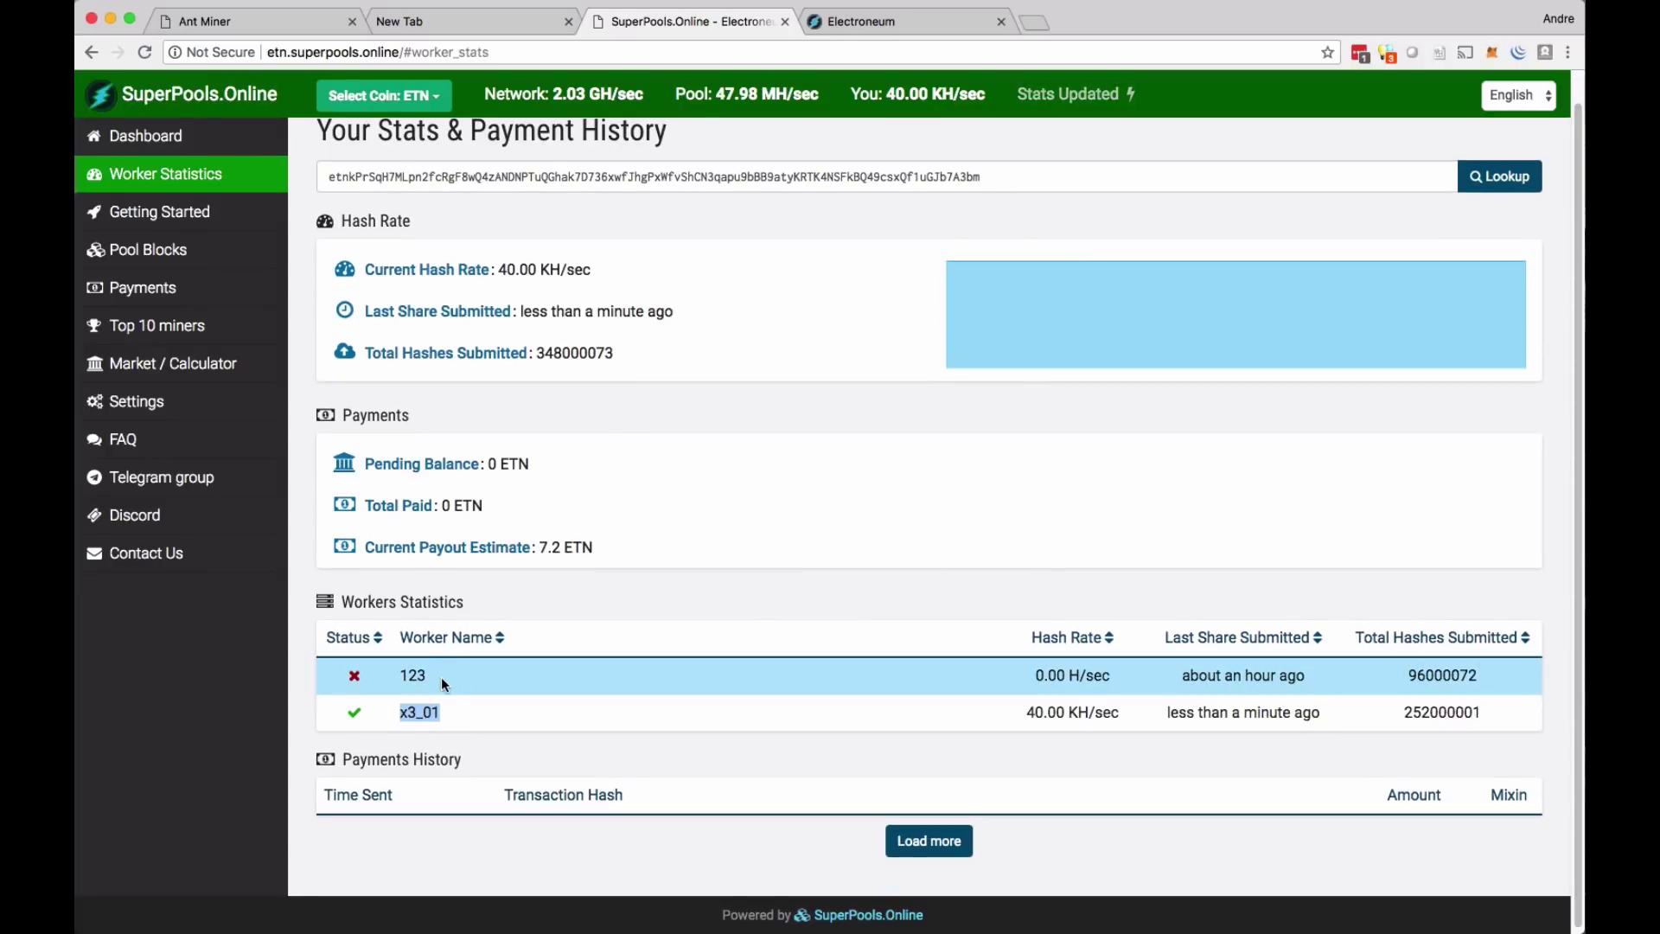
- Review worker 123's name and last share time in the SuperPools worker table
drag(414, 674, 399, 676)
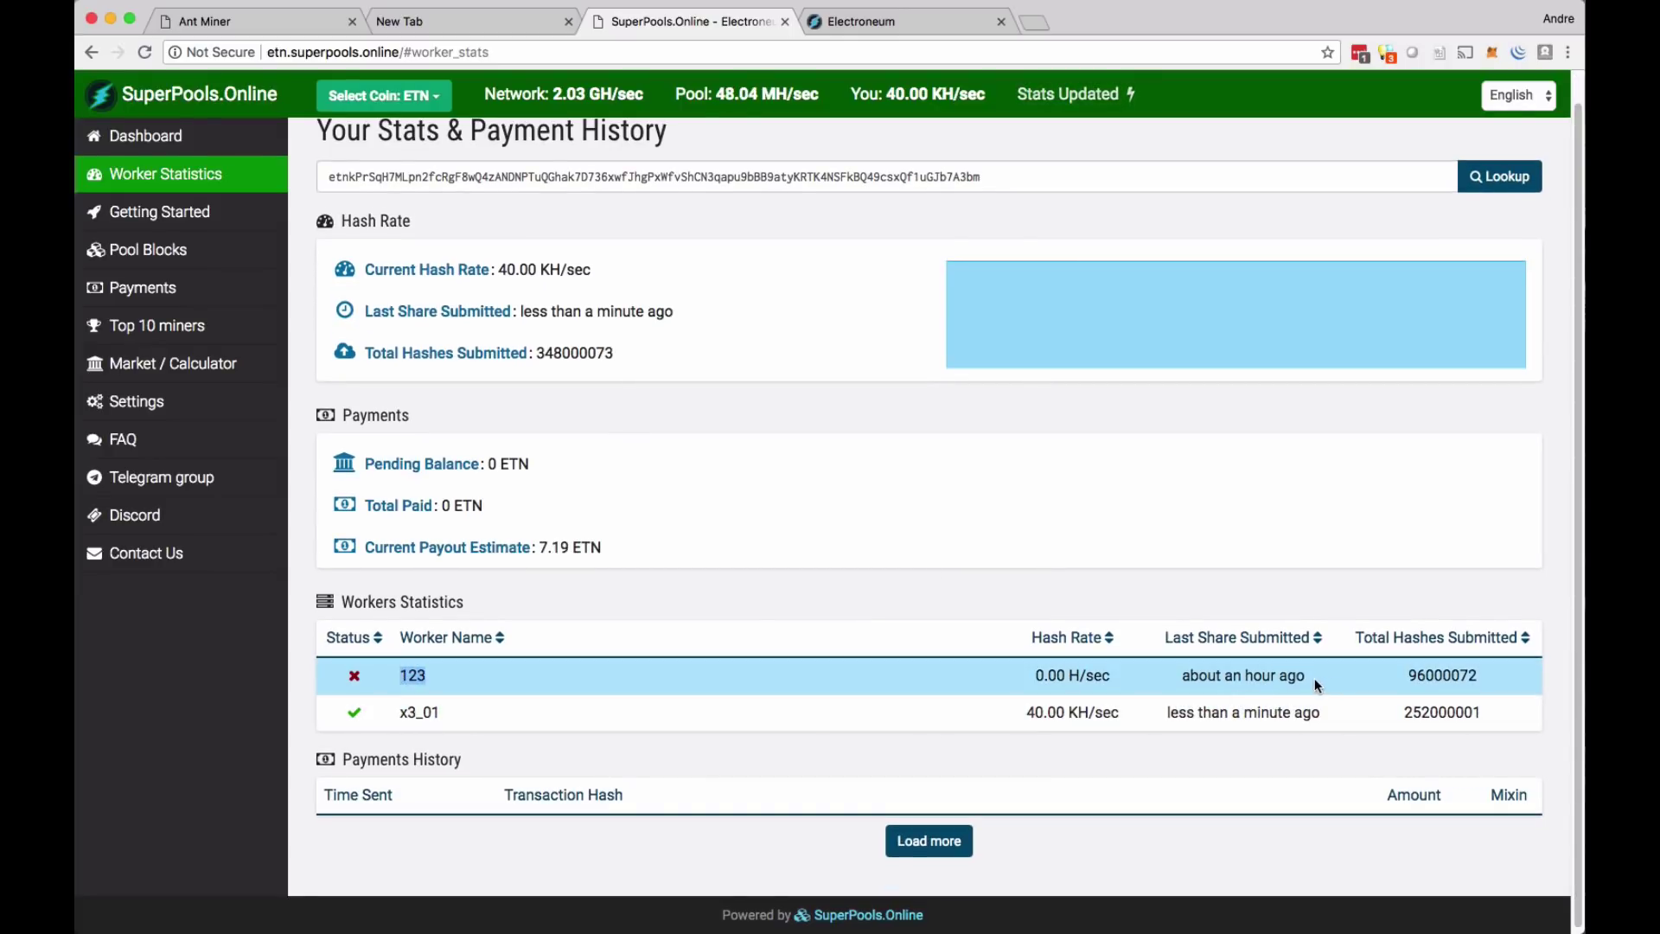
drag(1314, 678, 1166, 674)
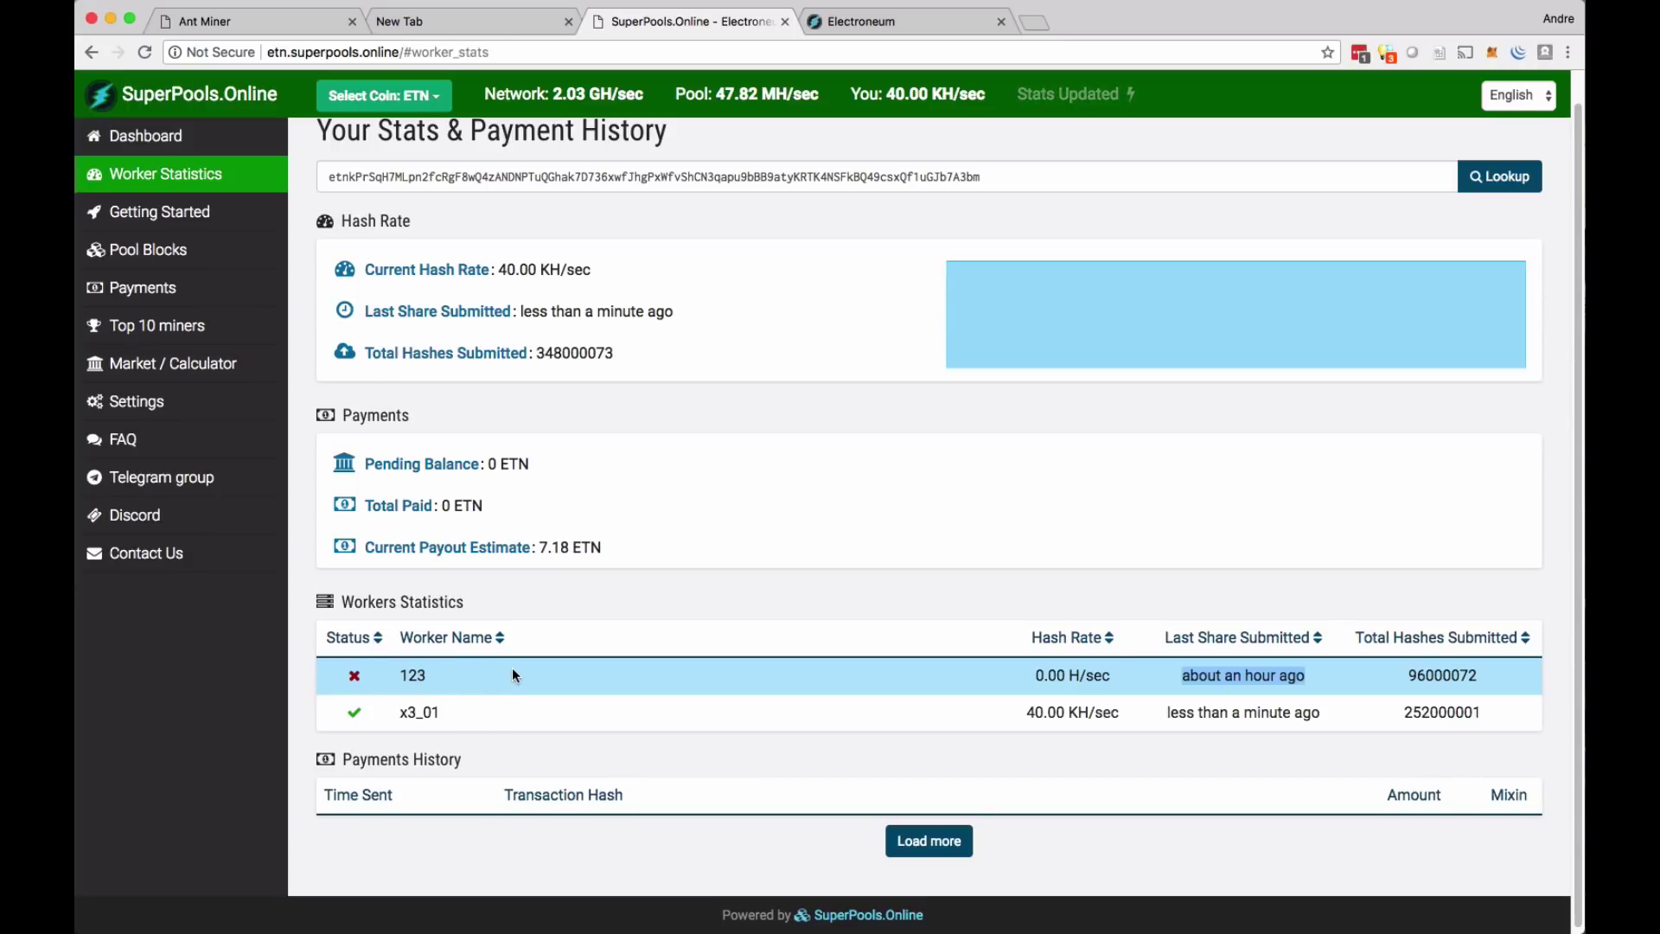
click(371, 684)
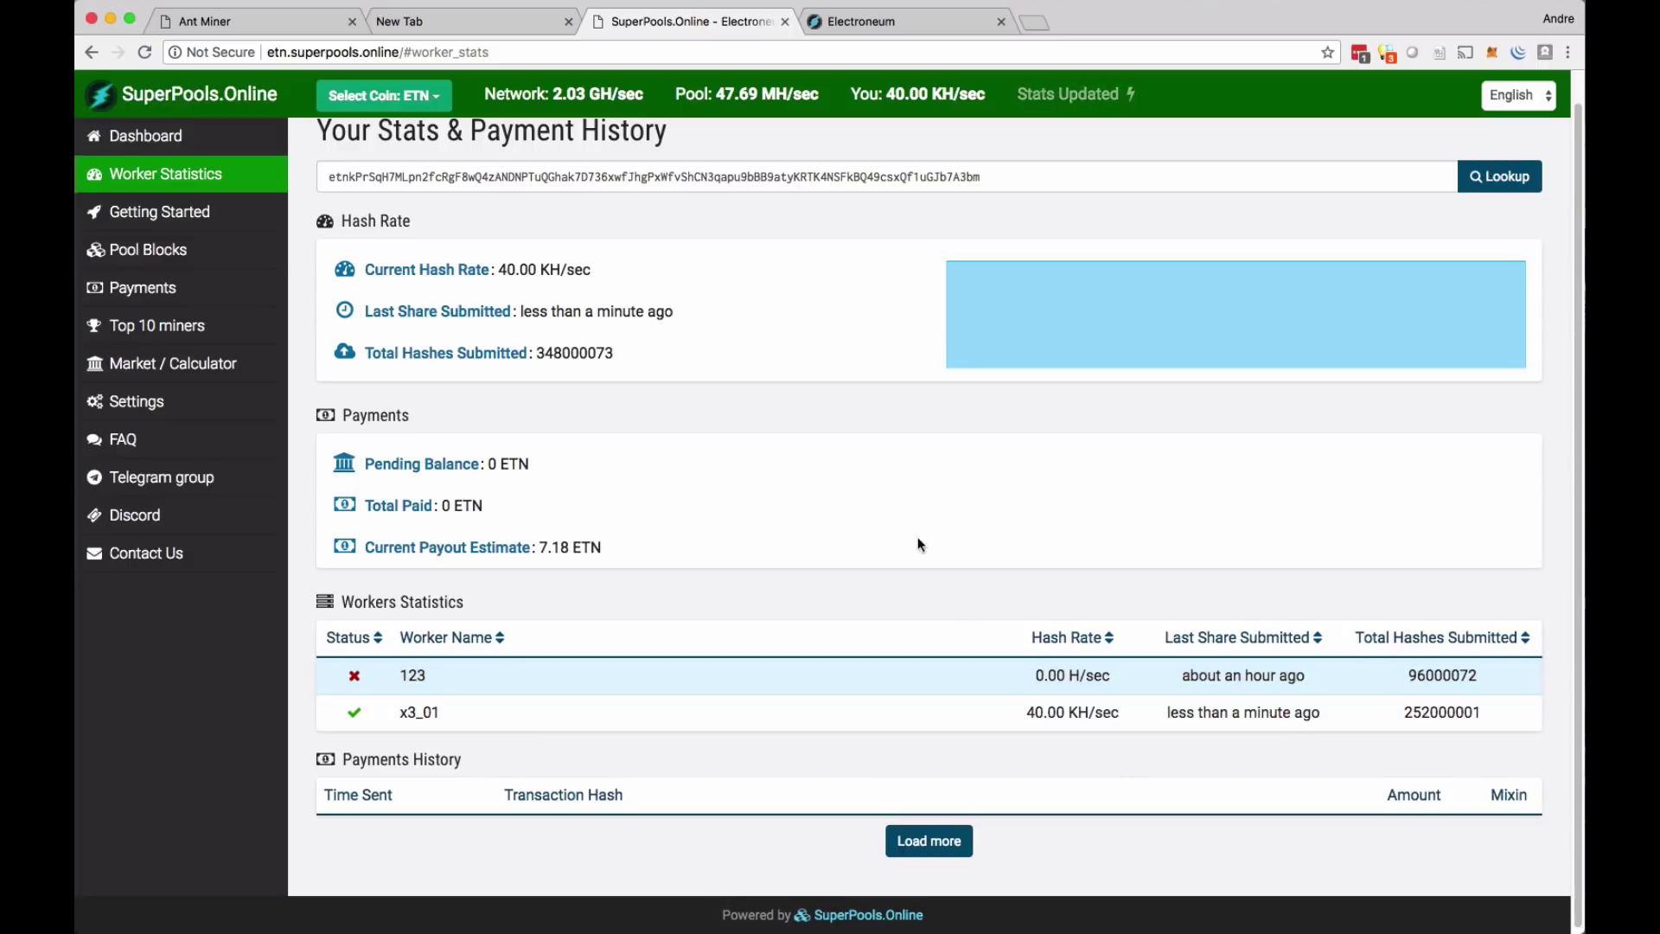
scroll(813, 420, up, 1)
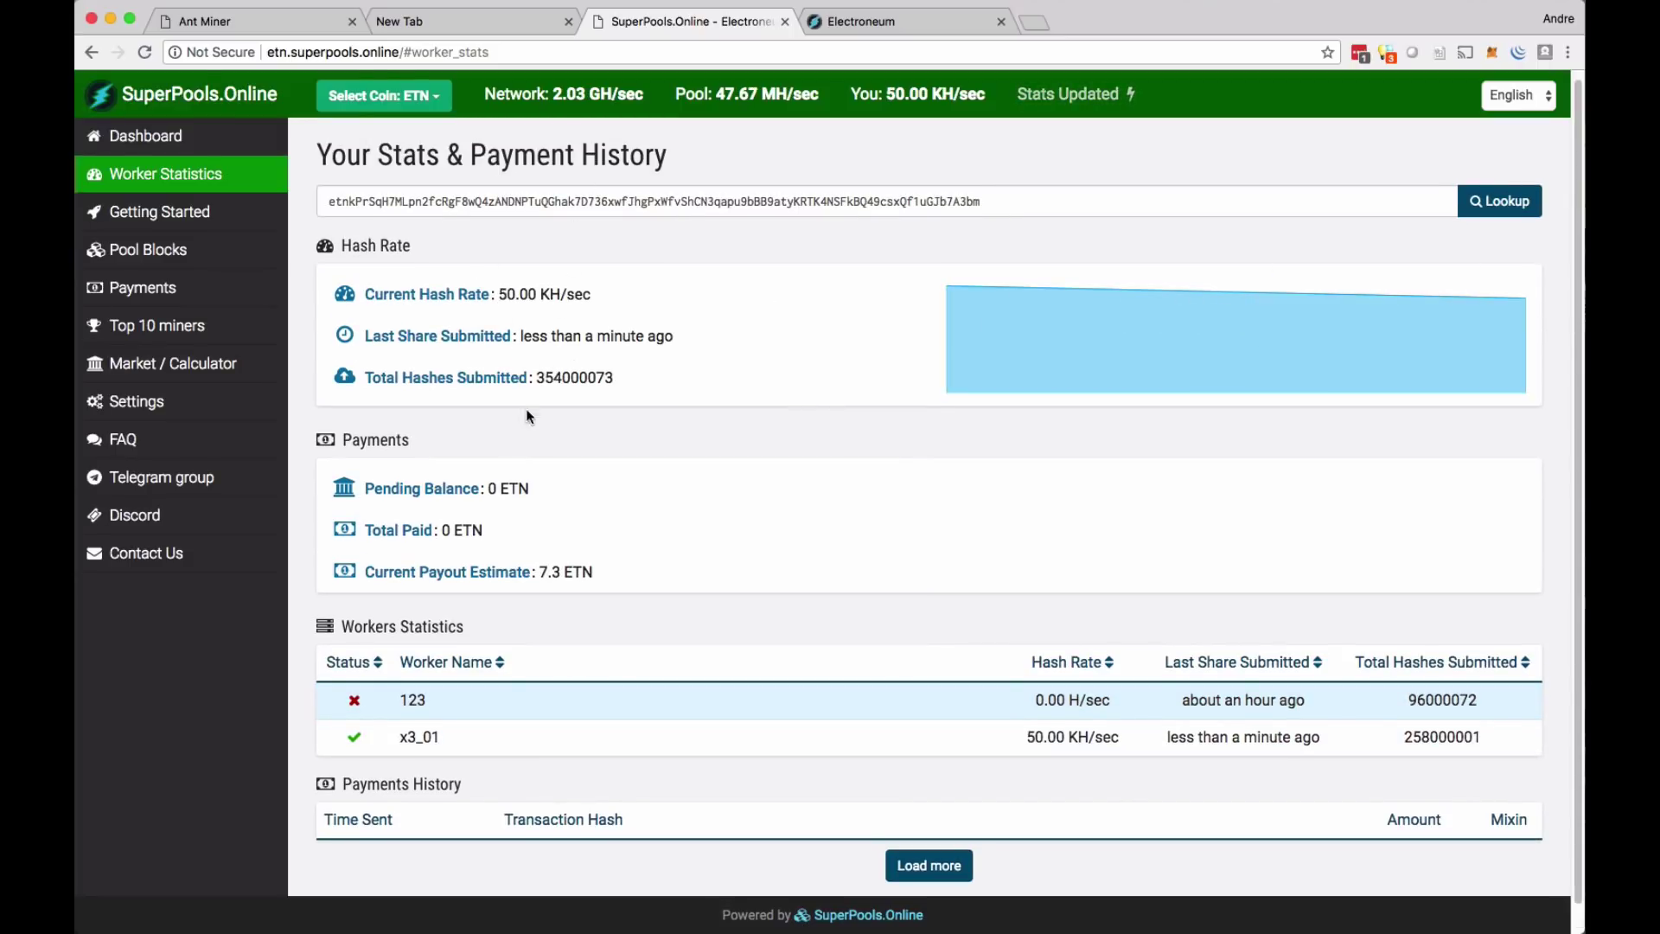
scroll(566, 501, up, 1)
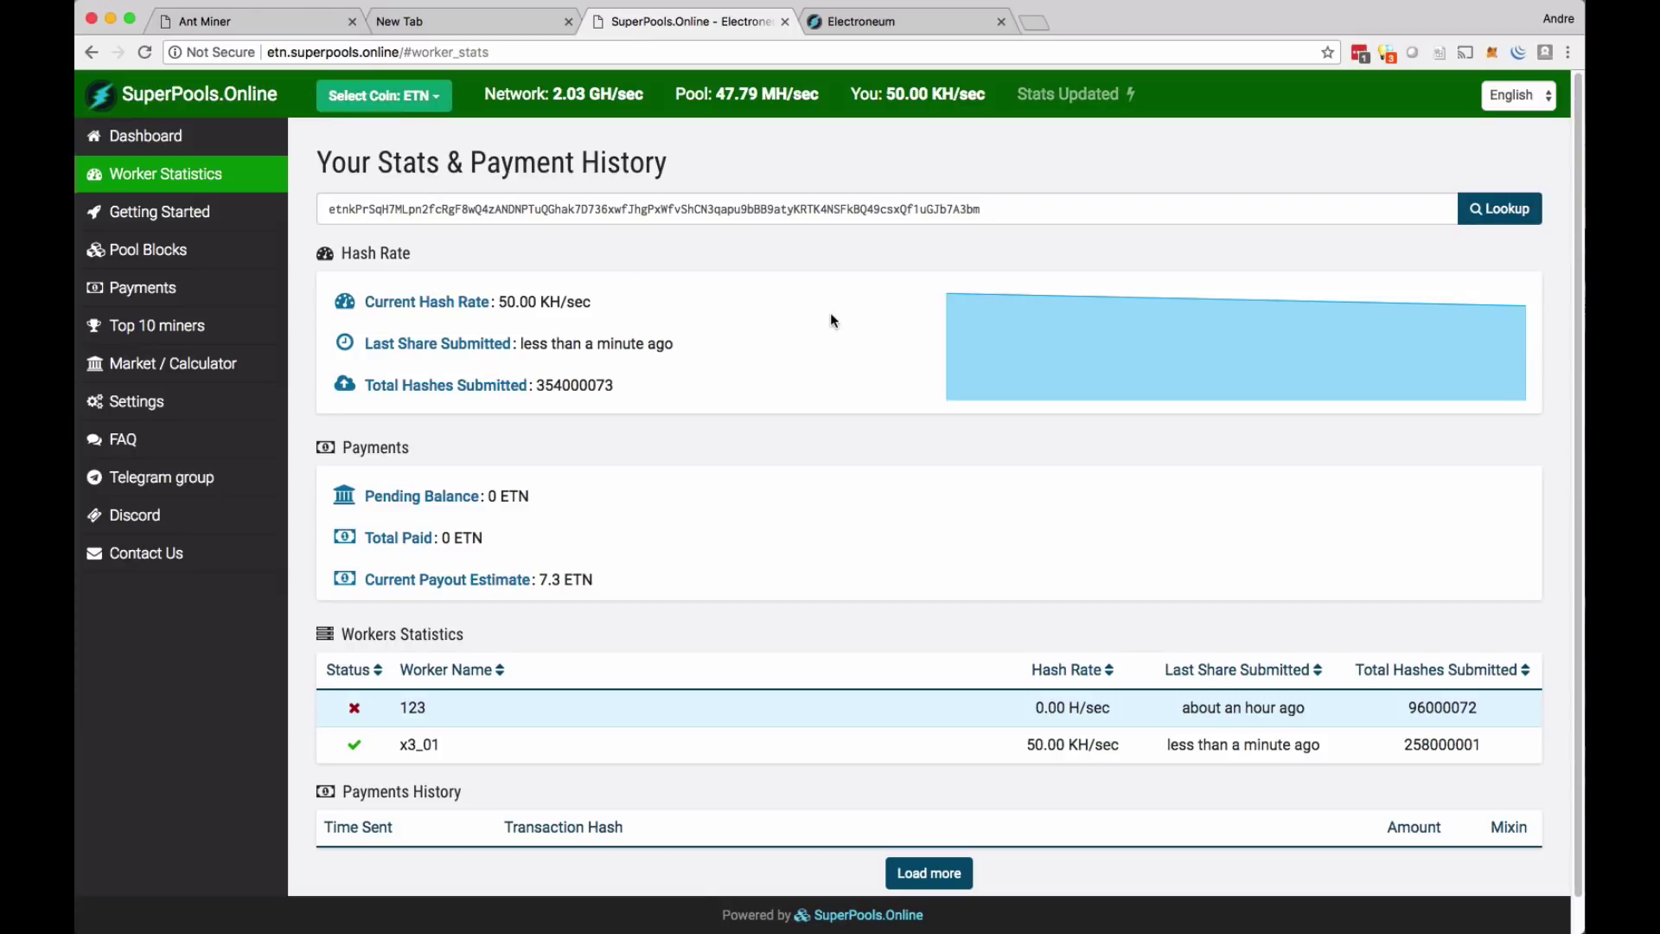
- Check the Antminer Miner Status page's real-time hash rate of about 228 KH/s, then return to the pool's worker statistics
click(251, 21)
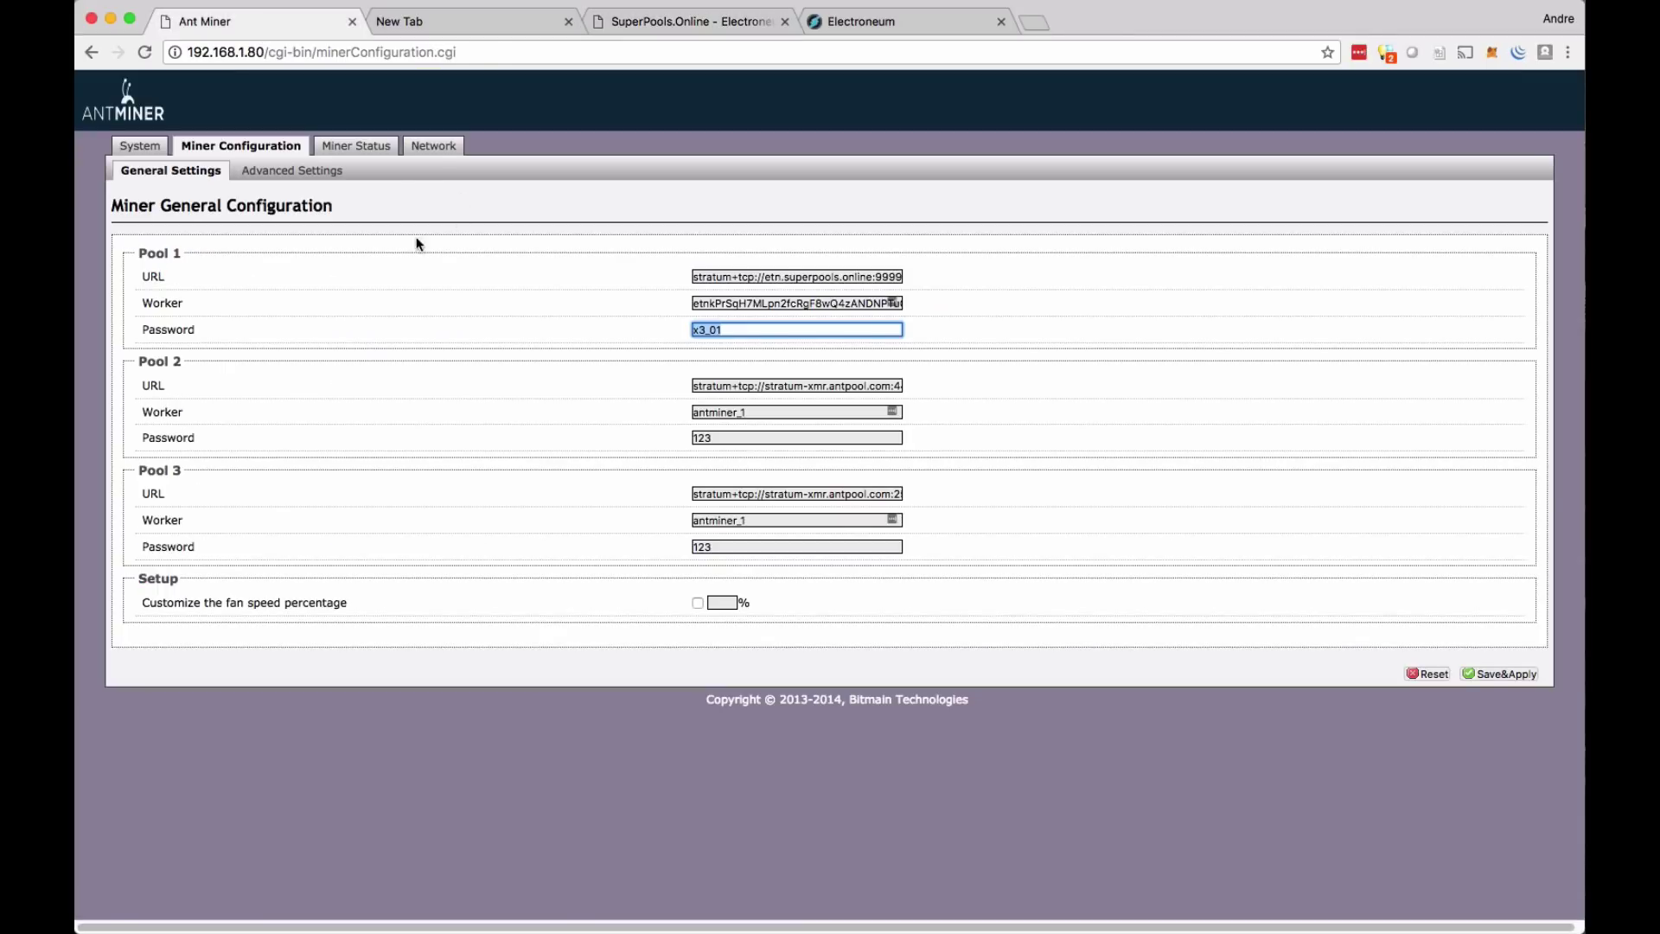
click(356, 158)
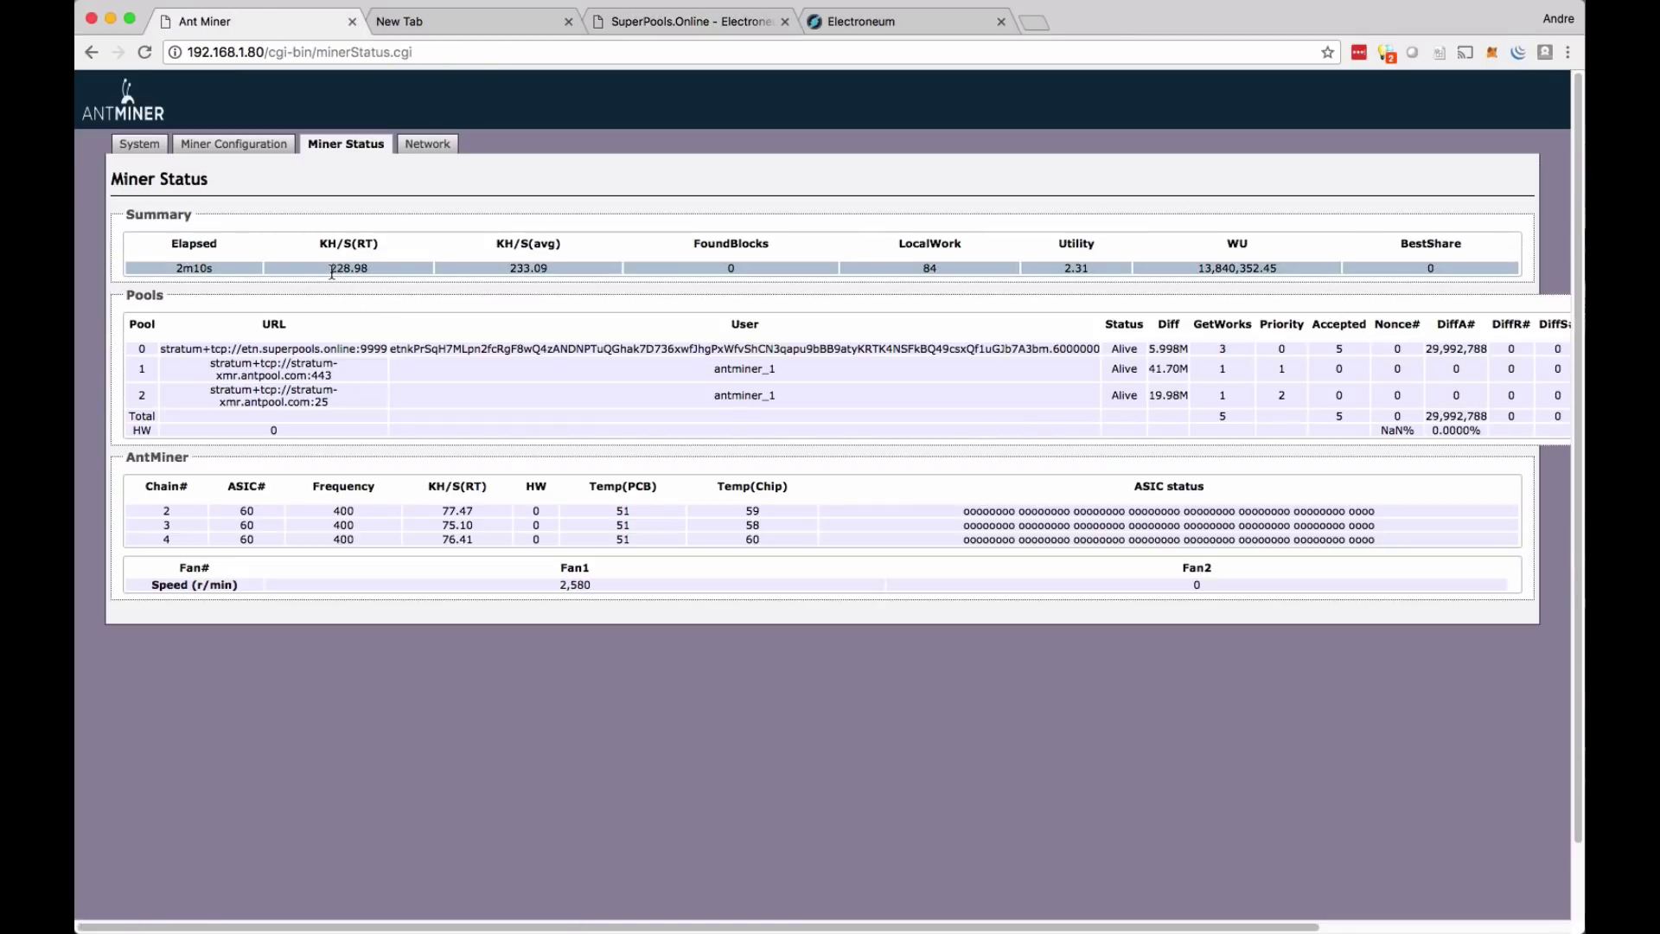
drag(332, 272, 354, 271)
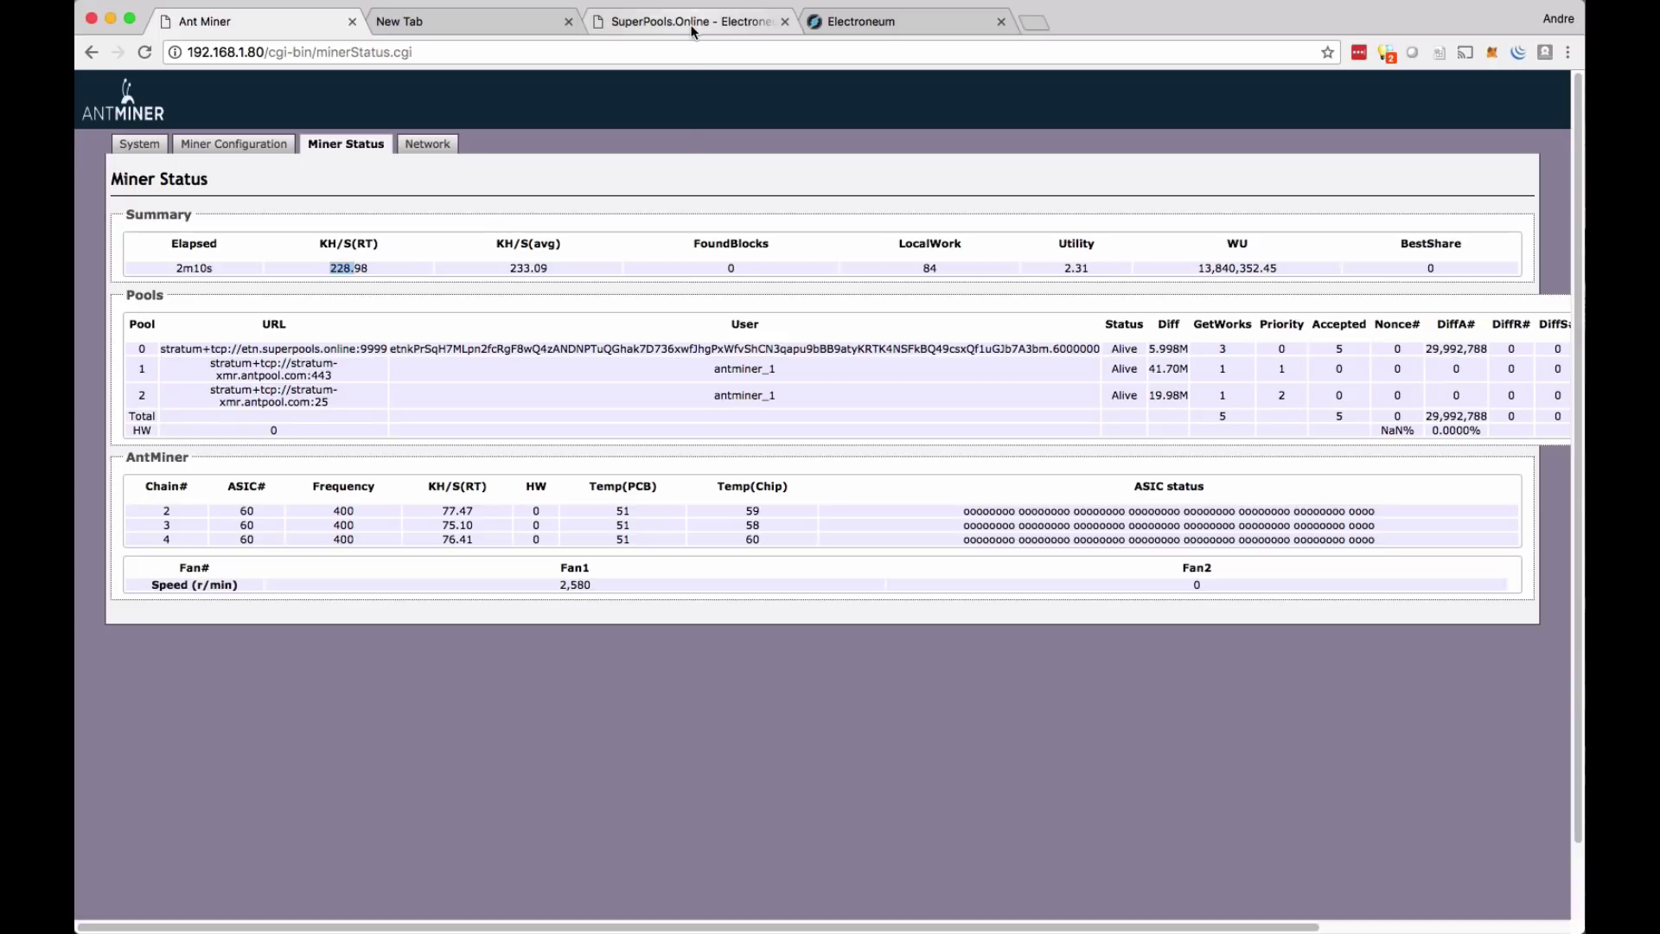
click(688, 26)
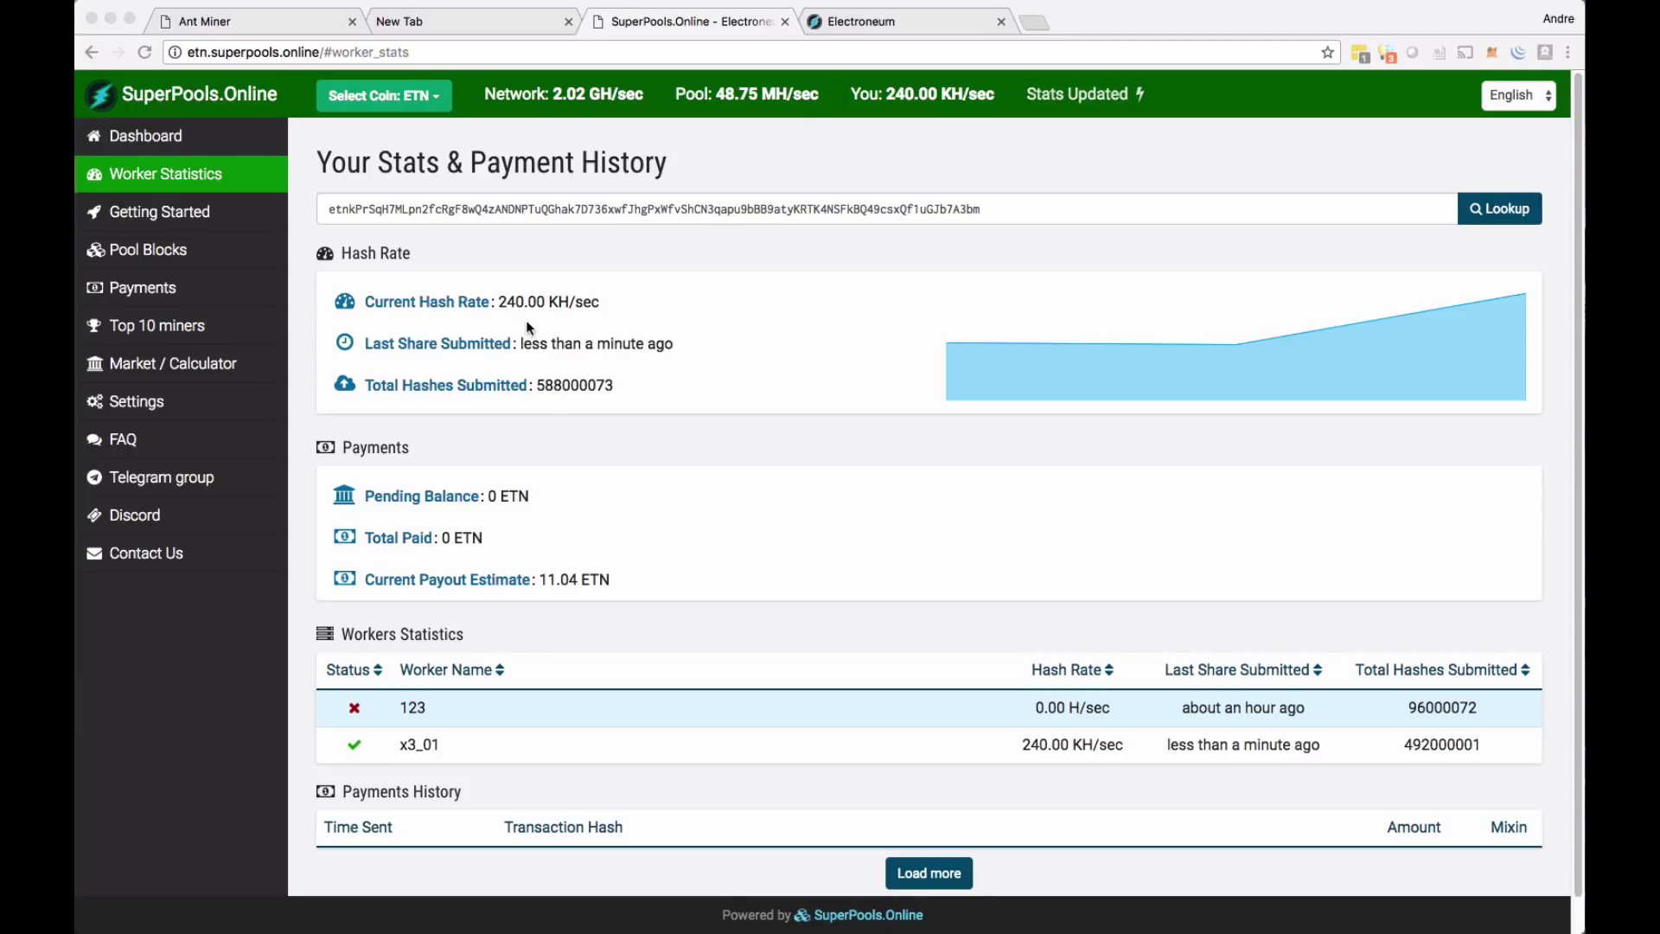
- Bring the SuperPools worker statistics page back into focus to see x3_01's updated hash rate
click(626, 275)
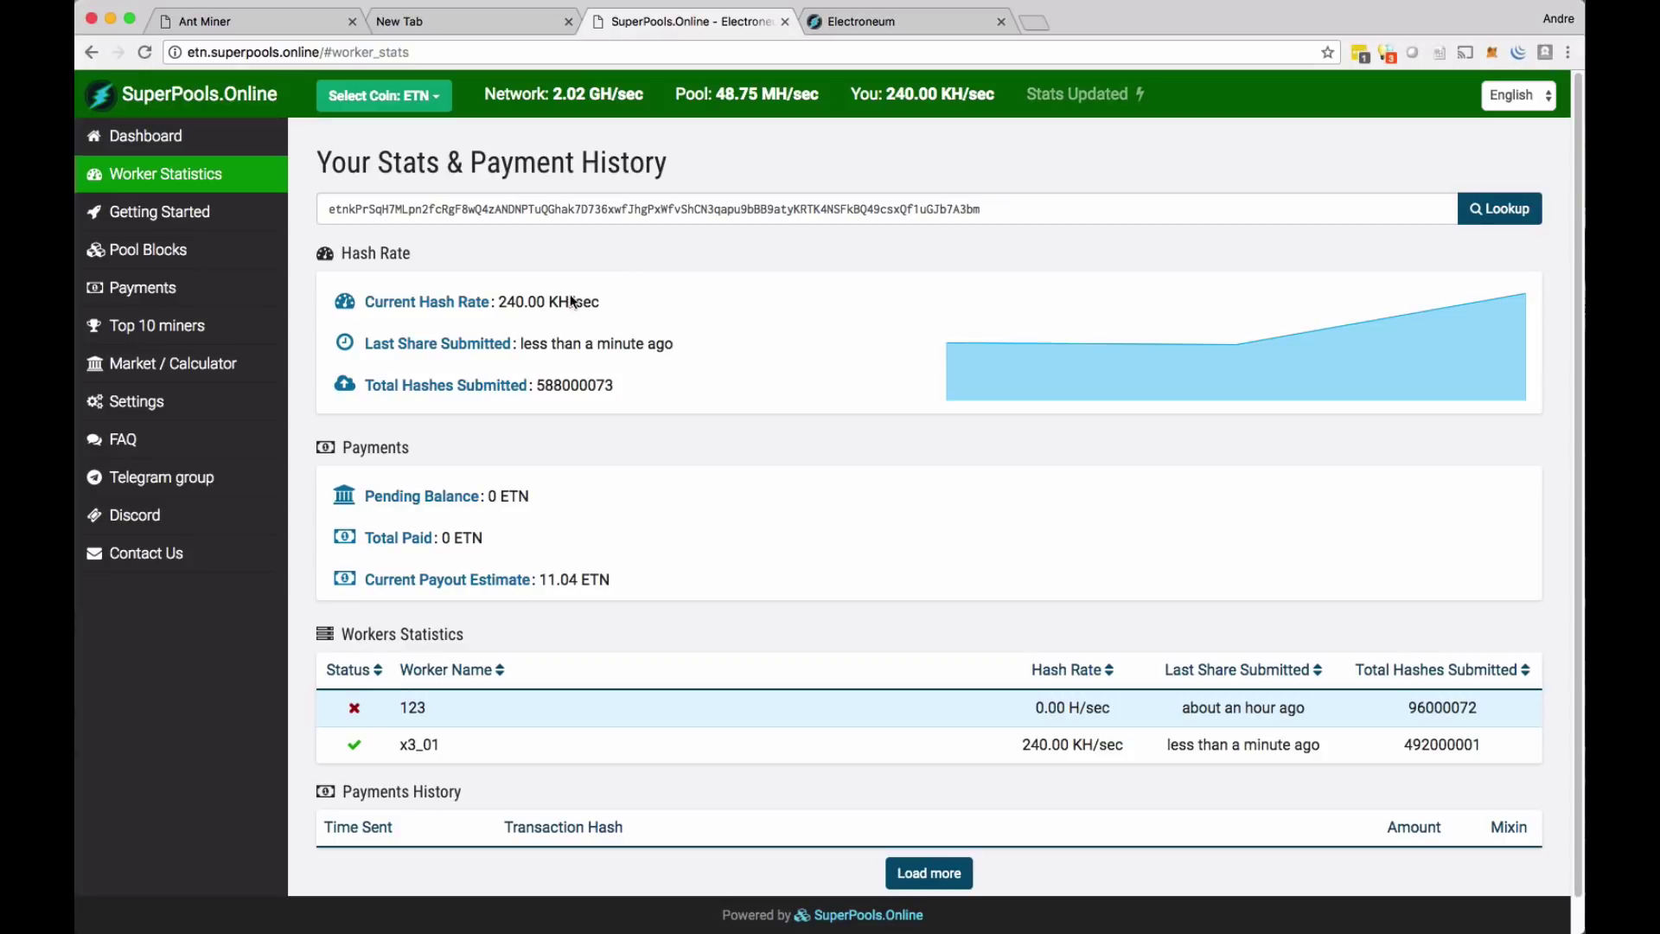